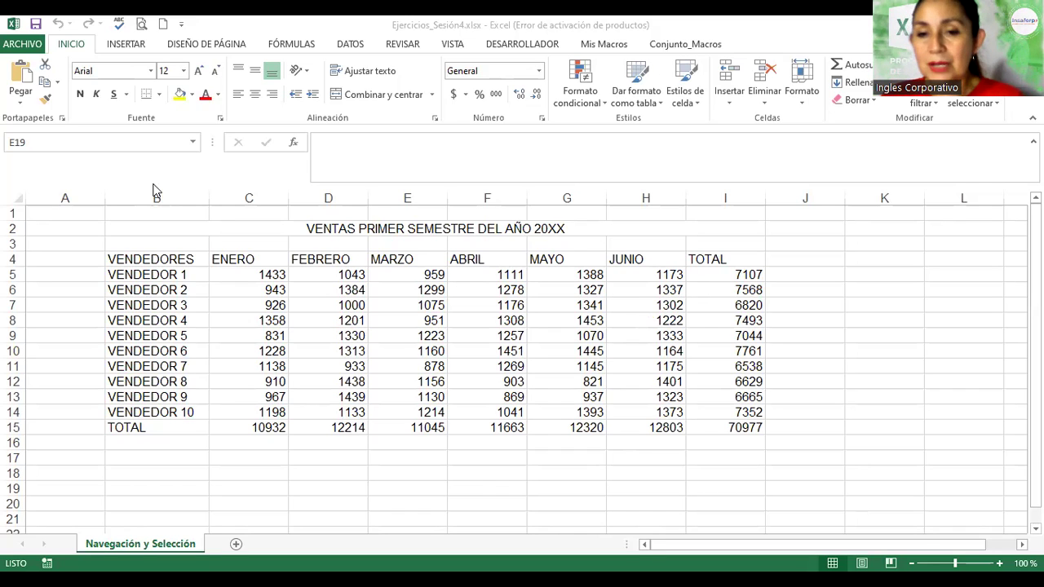
click(384, 305)
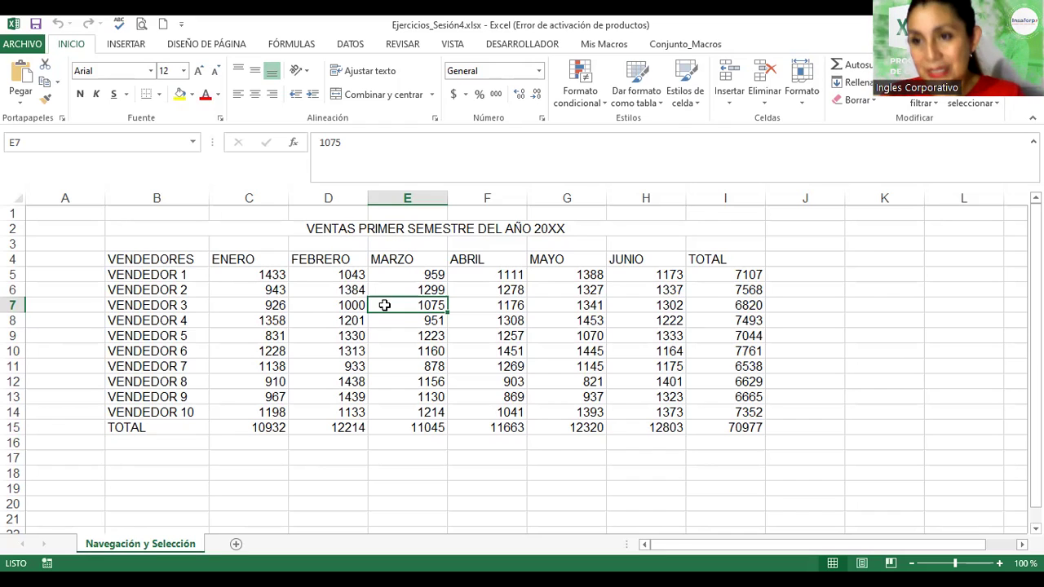
click(406, 352)
click(225, 273)
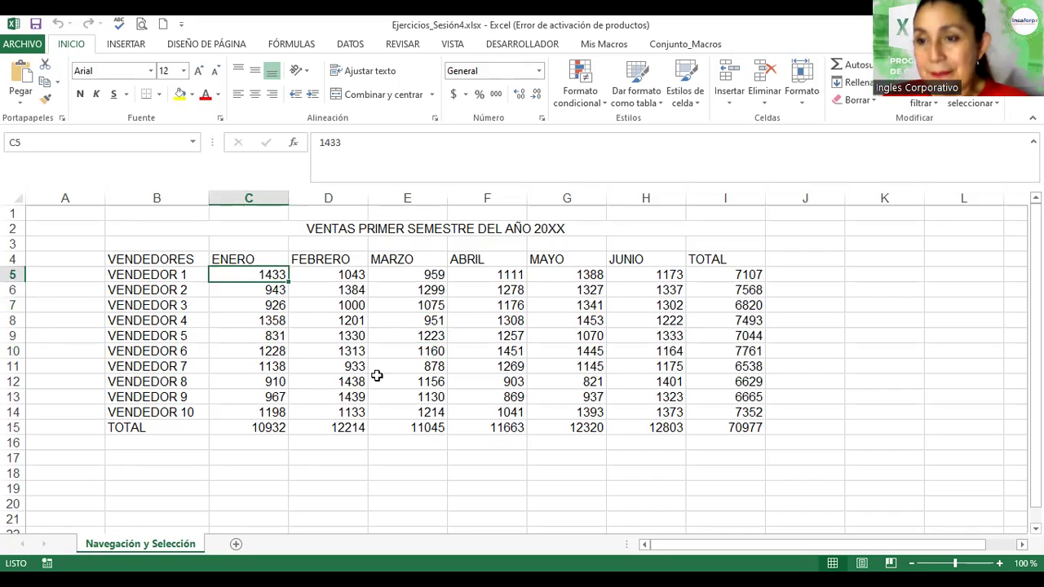
click(166, 294)
- Select the VENDEDORES, ENERO and FEBRERO columns of the table one after another, each from row 4 to row 14
click(152, 264)
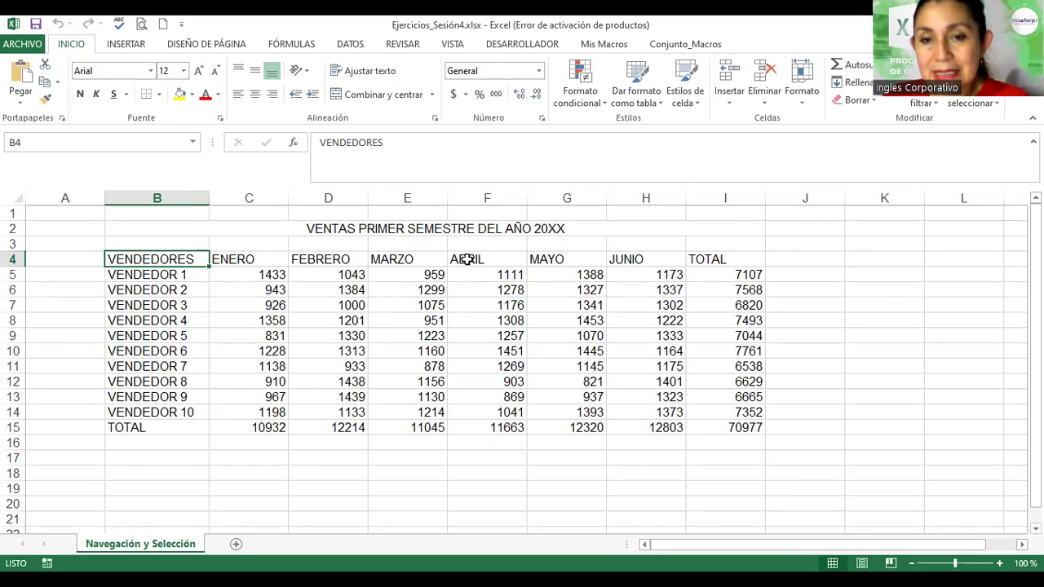
scroll(467, 263, up, 3)
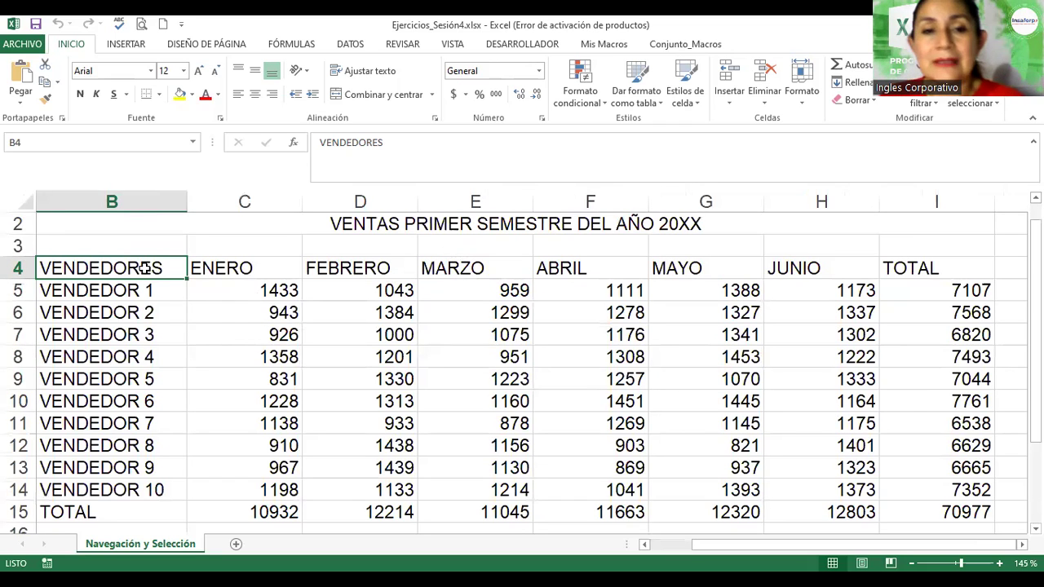
drag(128, 268, 124, 488)
click(239, 268)
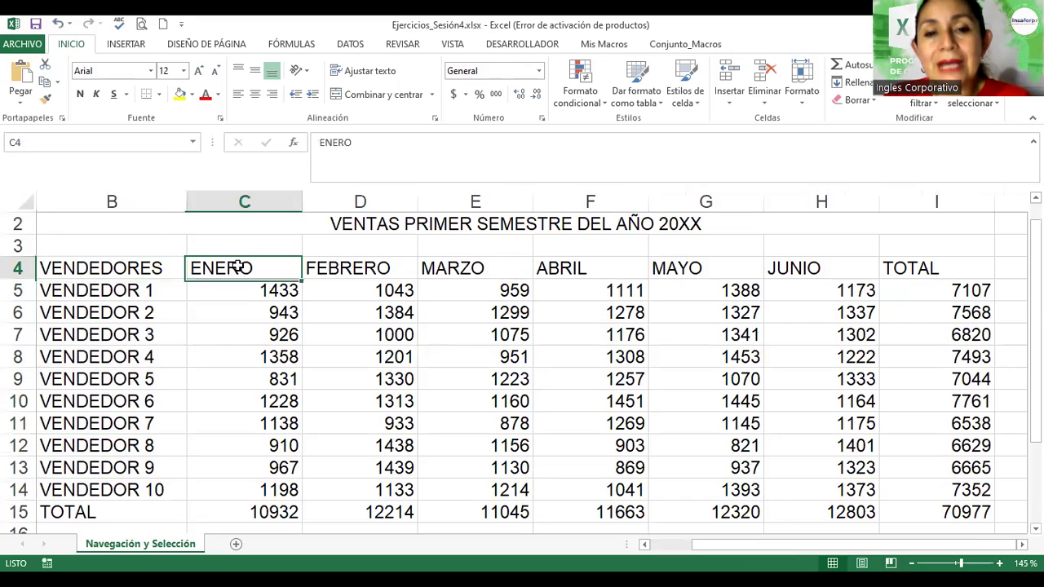
drag(262, 269, 258, 487)
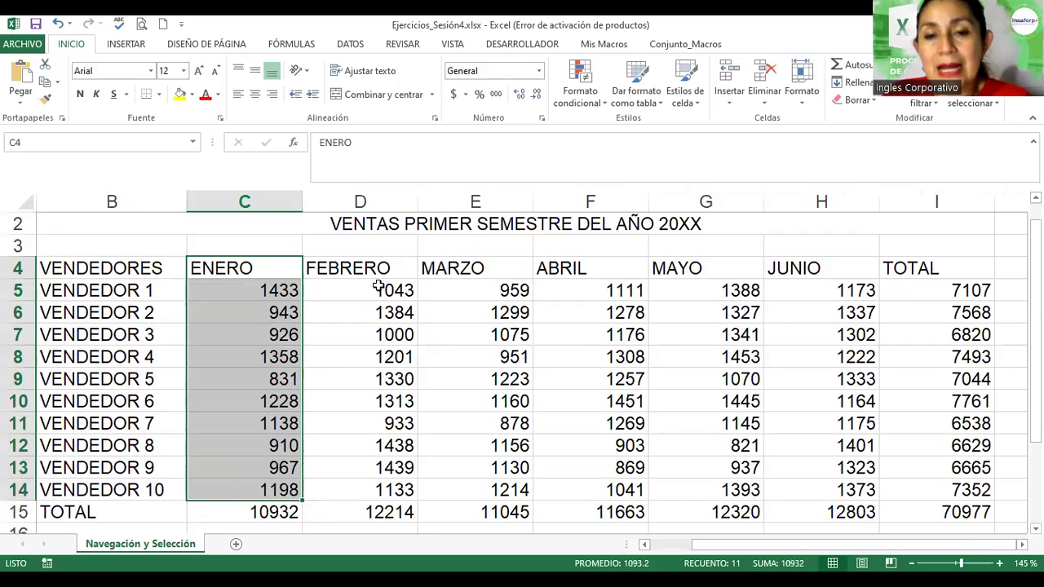
drag(380, 266, 389, 487)
click(321, 385)
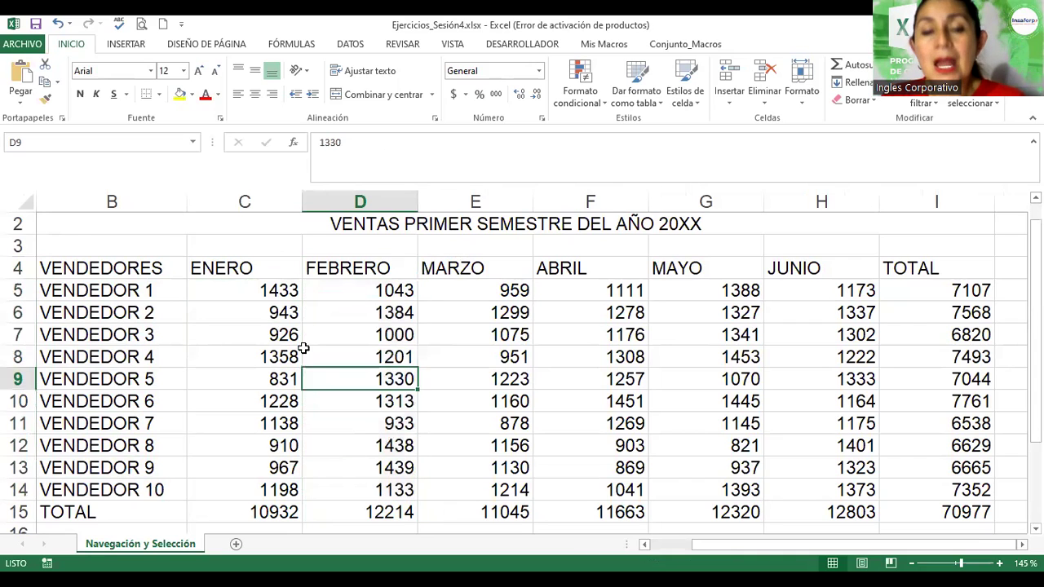
- From the VENDEDORES header in B4, jump to the last header of the row in I4 and back to B4
click(260, 262)
click(116, 269)
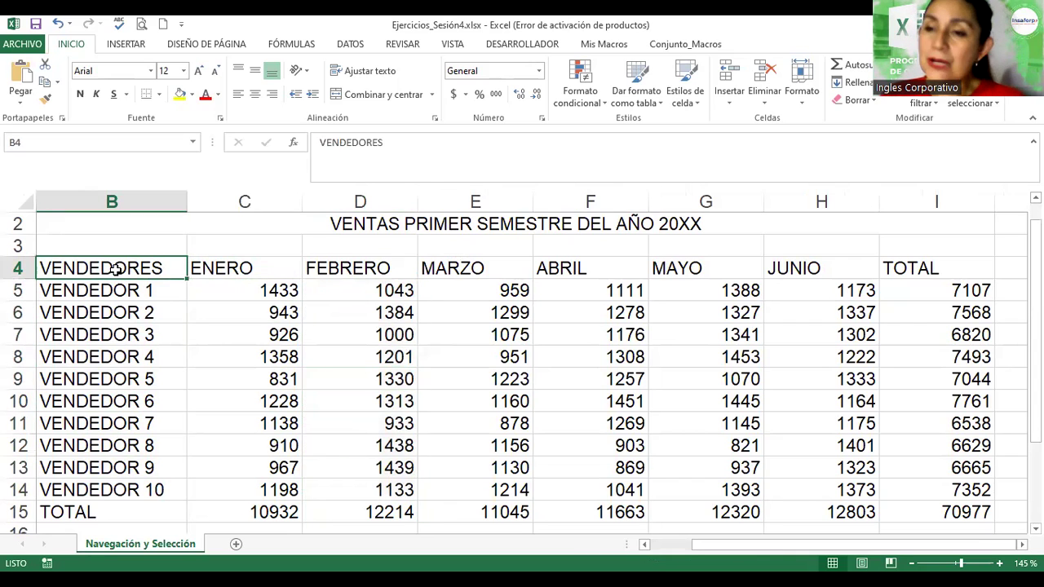
ctrl+scroll(116, 269, down, 1)
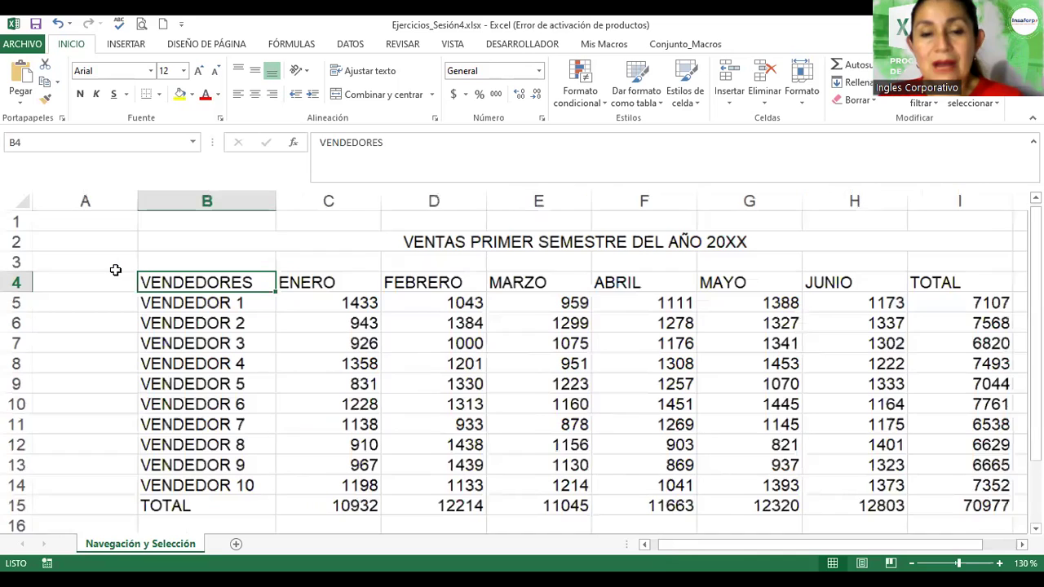
scroll(393, 302, down, 1)
scroll(393, 303, up, 1)
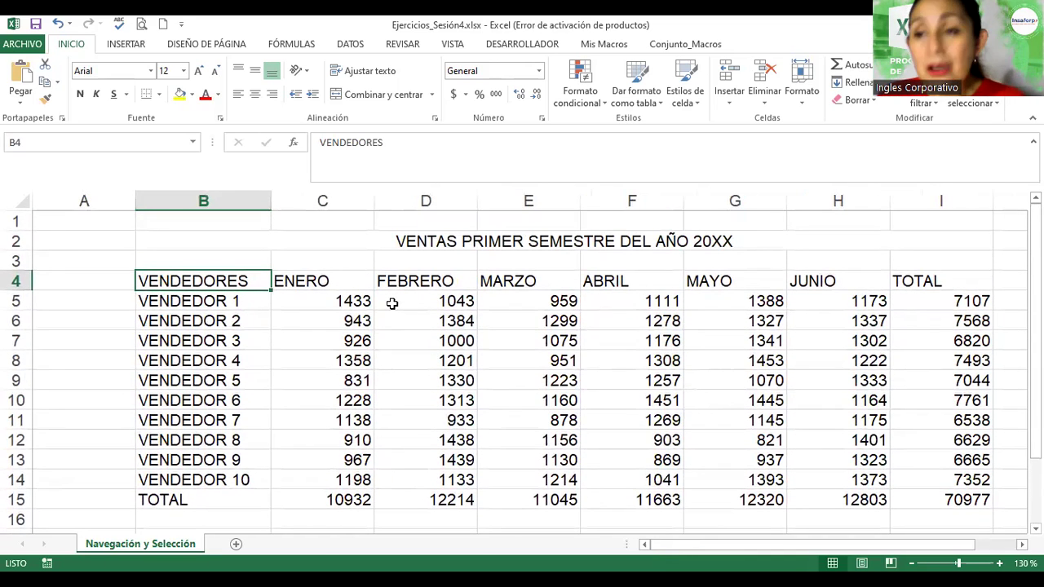
key(ctrl+Right)
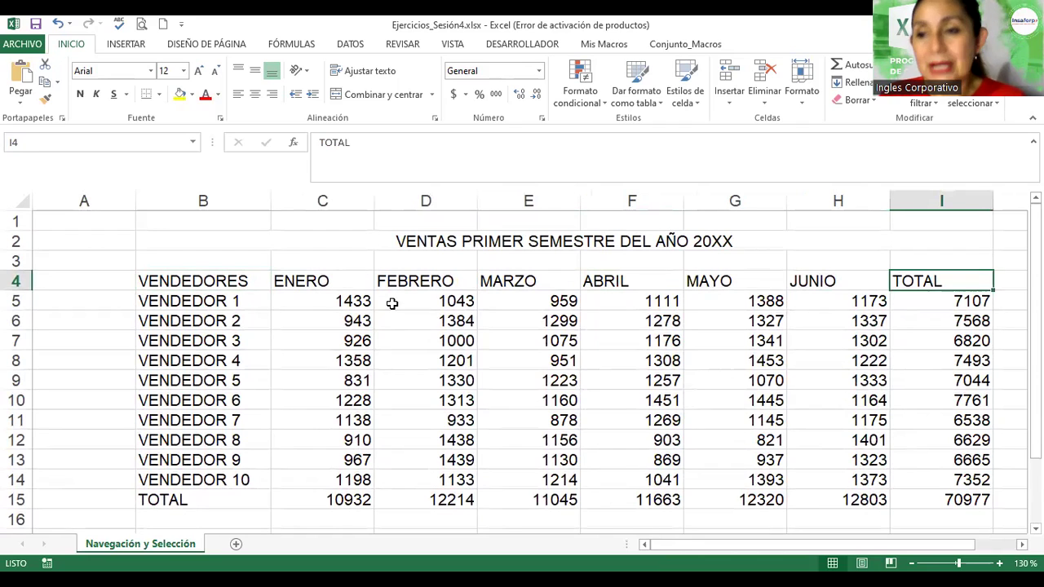
key(ctrl+Left)
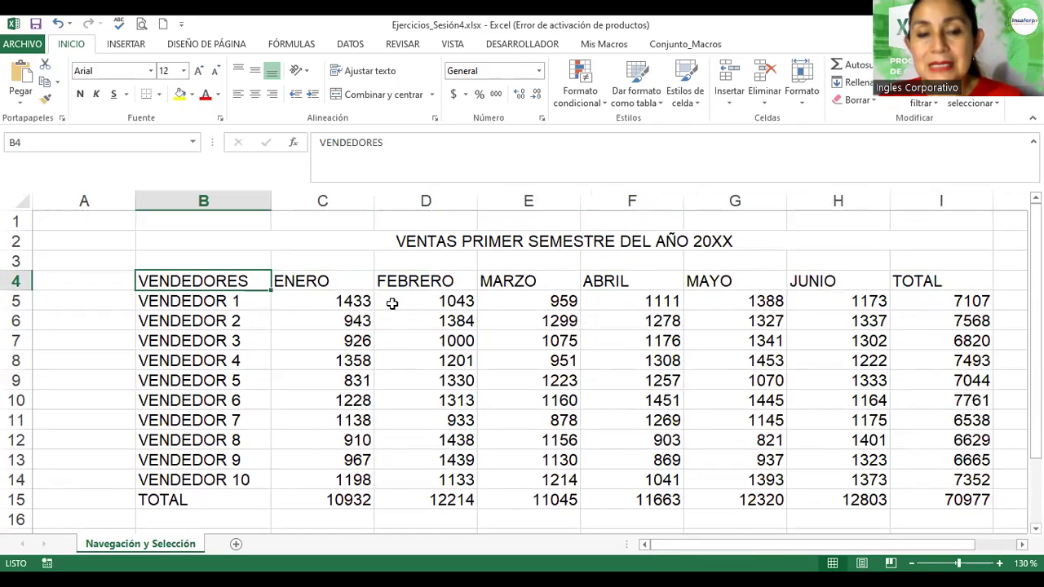
- Jump to the TOTAL header, step back to JUNIO, jump to the start of the row and move to A4
key(ctrl+Right)
key(Left)
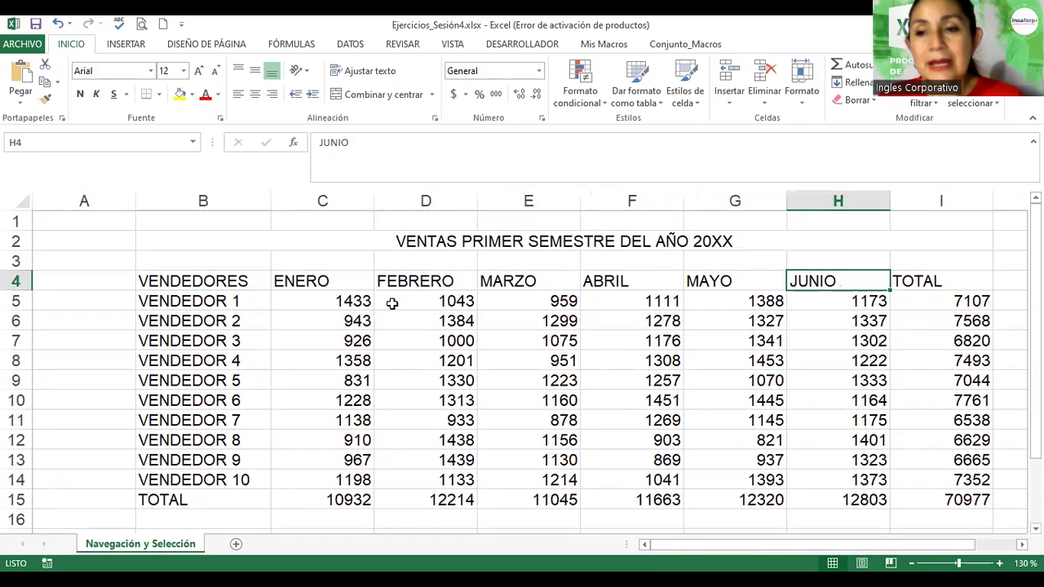
key(ctrl+Left)
key(Left)
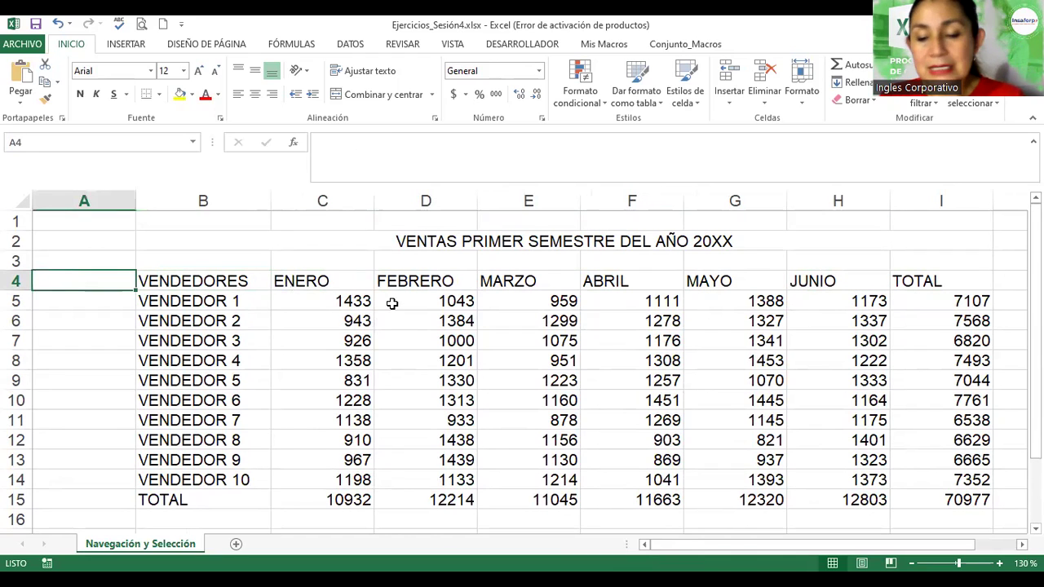
- Jump from A4 across the table to the sheet's last column at XFD4, and return to the VENDEDORES header in B4
key(ctrl+Right)
key(ctrl+Right)
key(ctrl+Right)
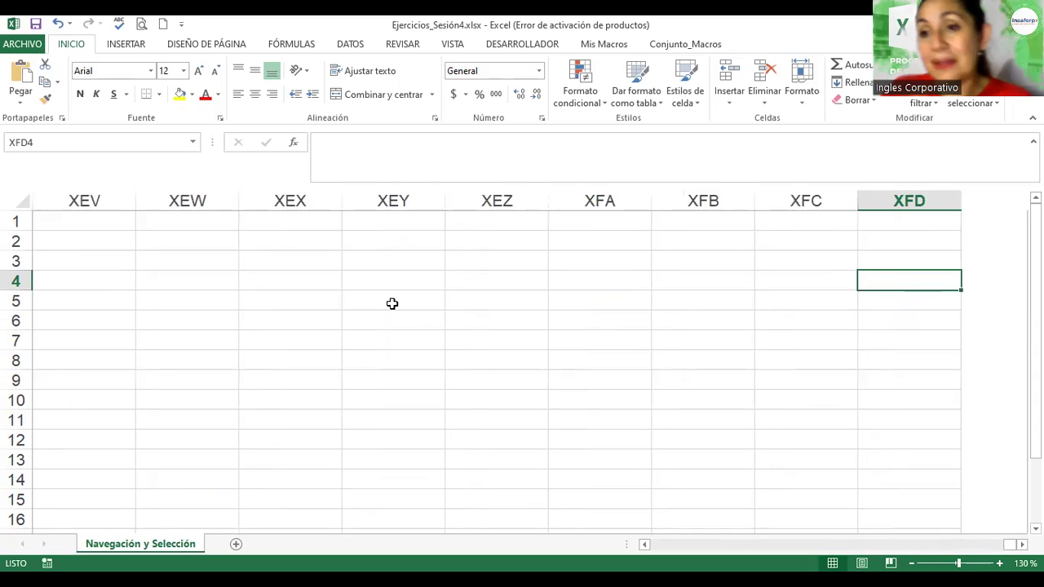
key(ctrl+Left)
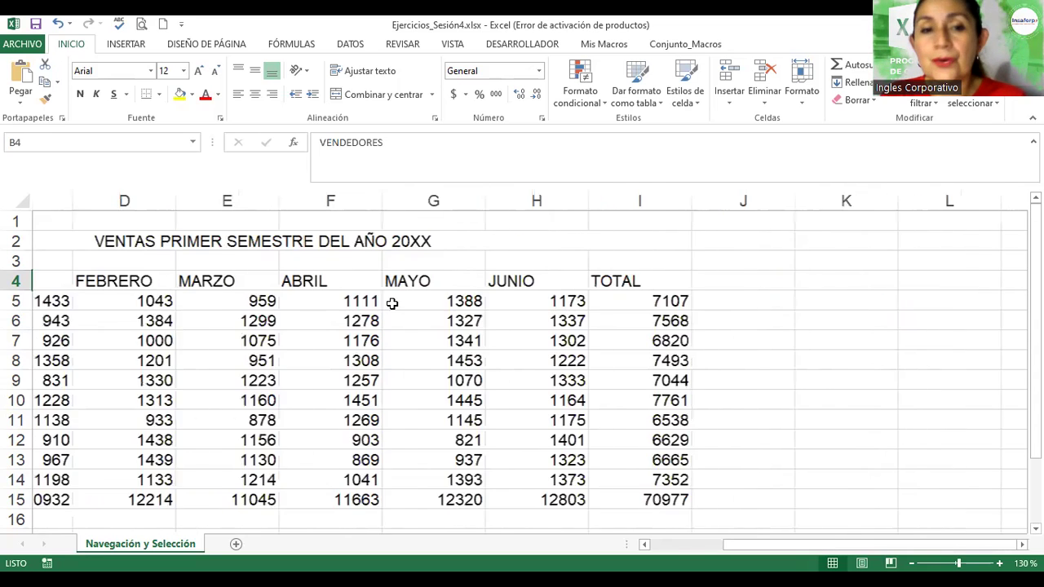
key(ctrl+Left)
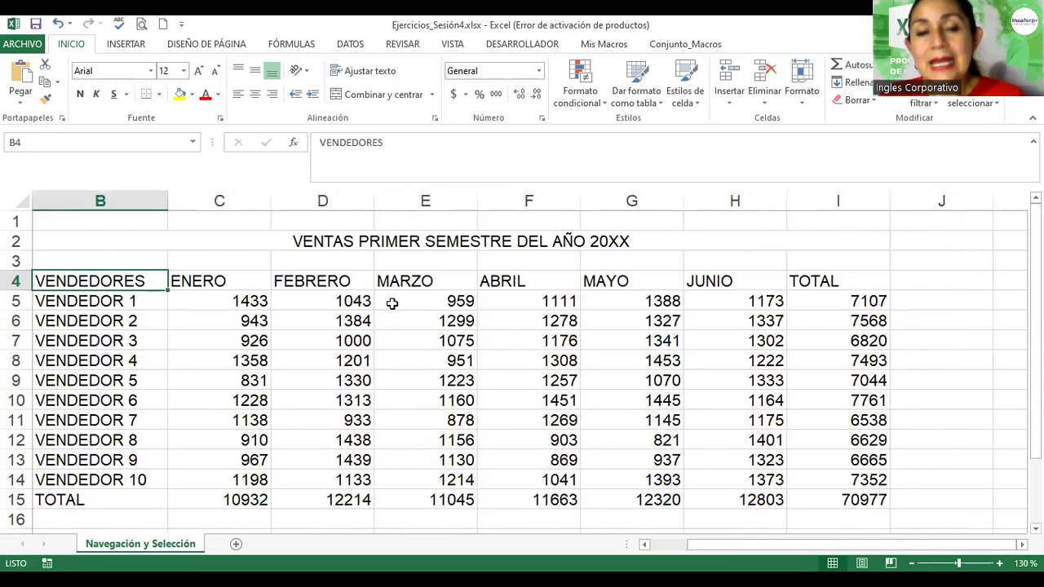
- Jump back and forth between the VENDEDORES and TOTAL headers in row 4, ending on TOTAL in I4
key(ctrl+Right)
key(ctrl+Left)
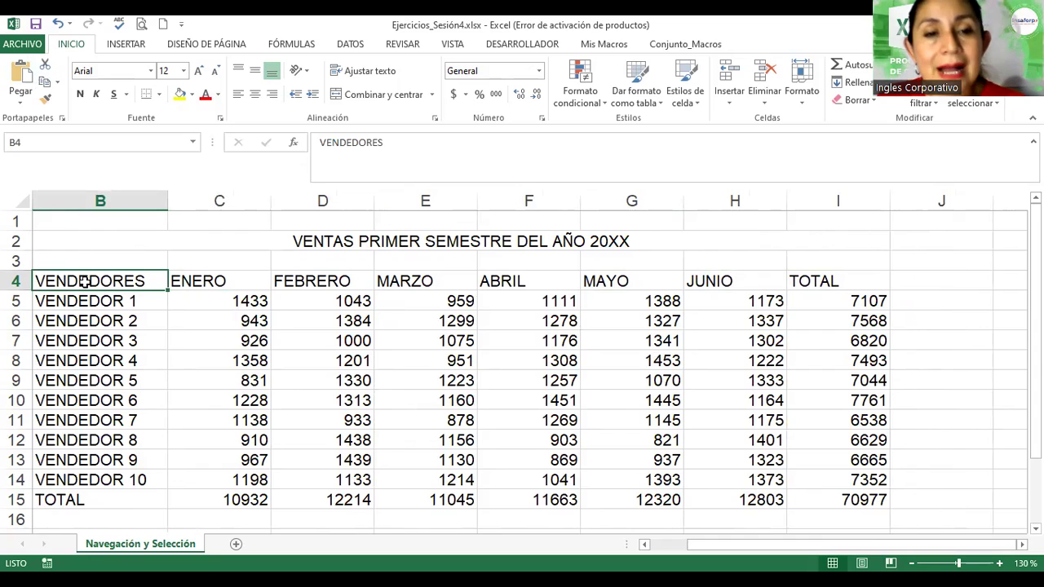
click(99, 318)
click(106, 282)
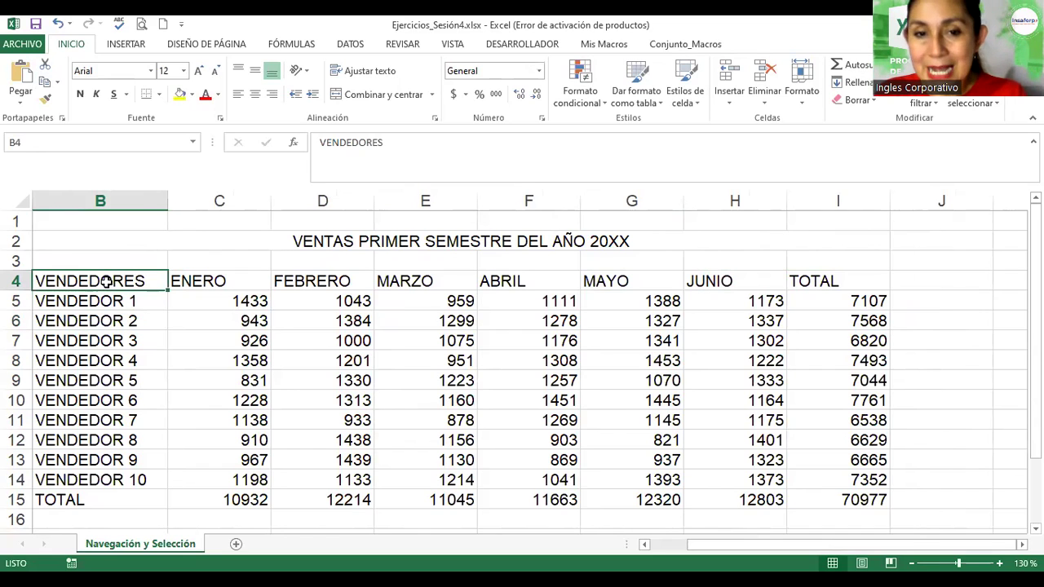
key(ctrl+Right)
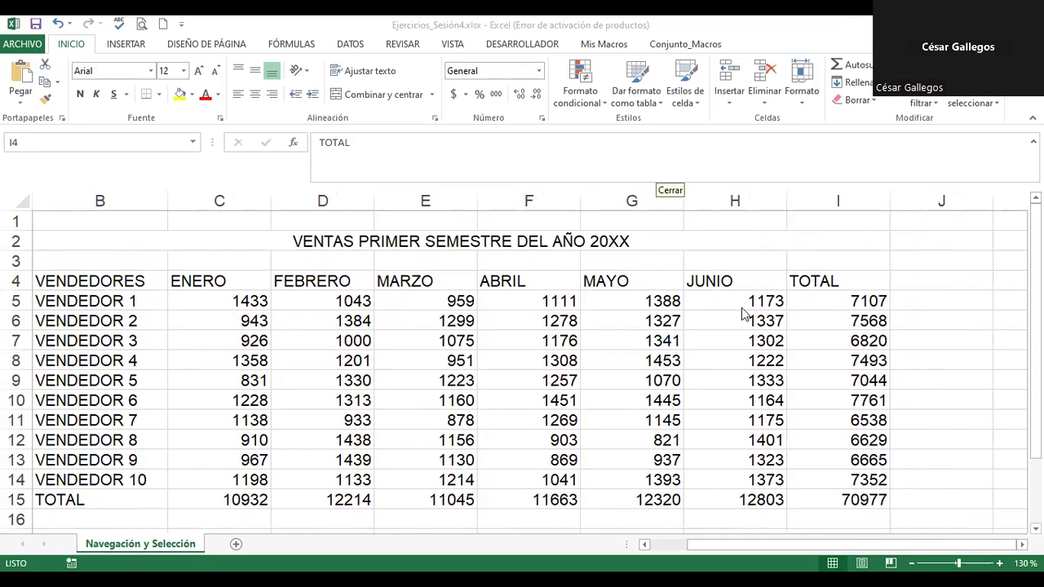
- Jump from the TOTAL header in I4 down to the last filled cell of its column, I15
key(F2)
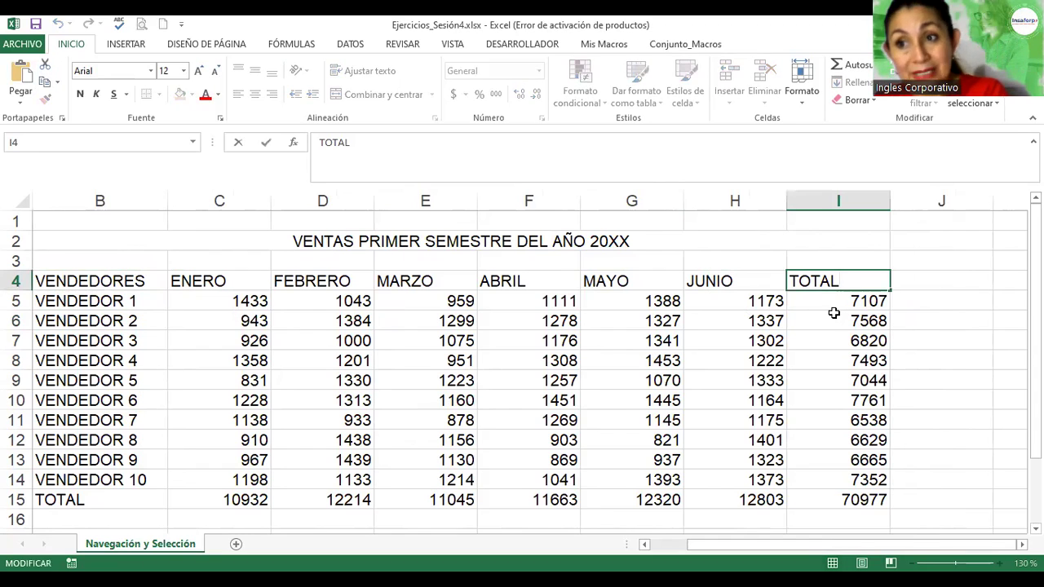
click(834, 314)
click(807, 281)
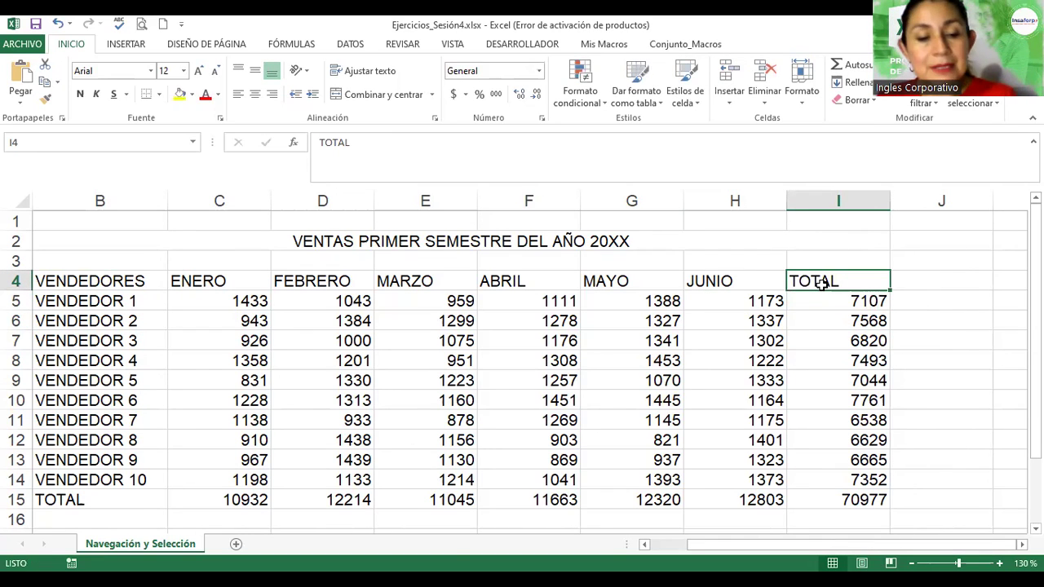
key(ctrl+Down)
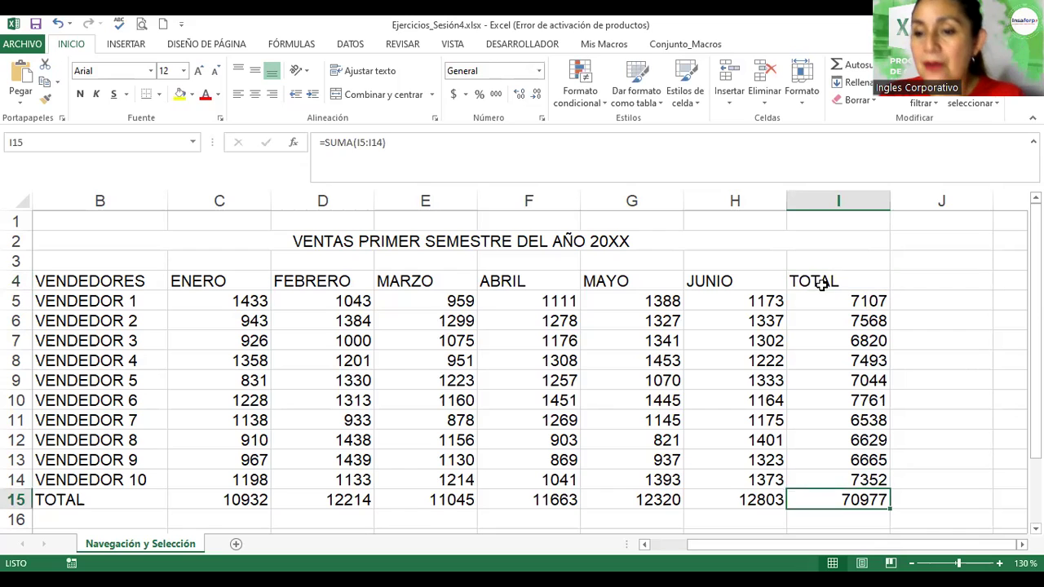
scroll(821, 283, down, 1)
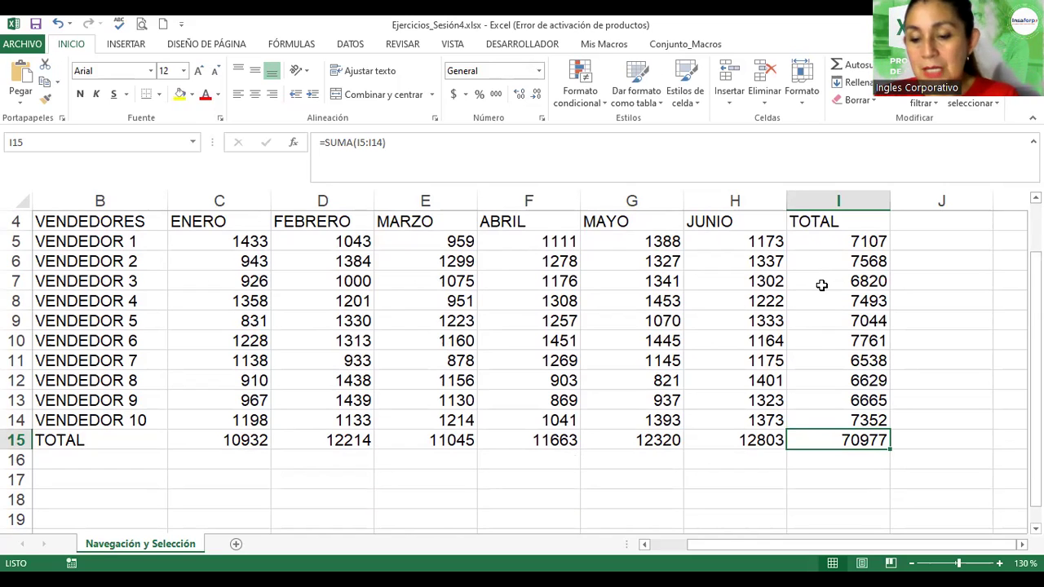
- Move to the empty cell A17 below the table, jump to the sheet's last column at XFD17, and return to A17
key(Down)
key(Left)
key(Left)
key(Left)
key(Left)
key(Left)
key(Left)
key(Left)
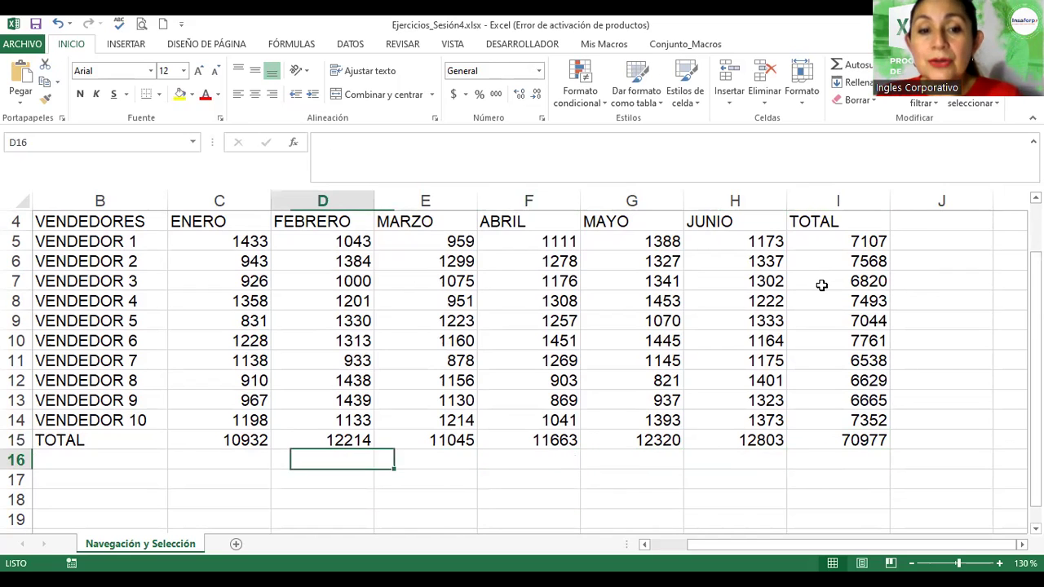
key(Left)
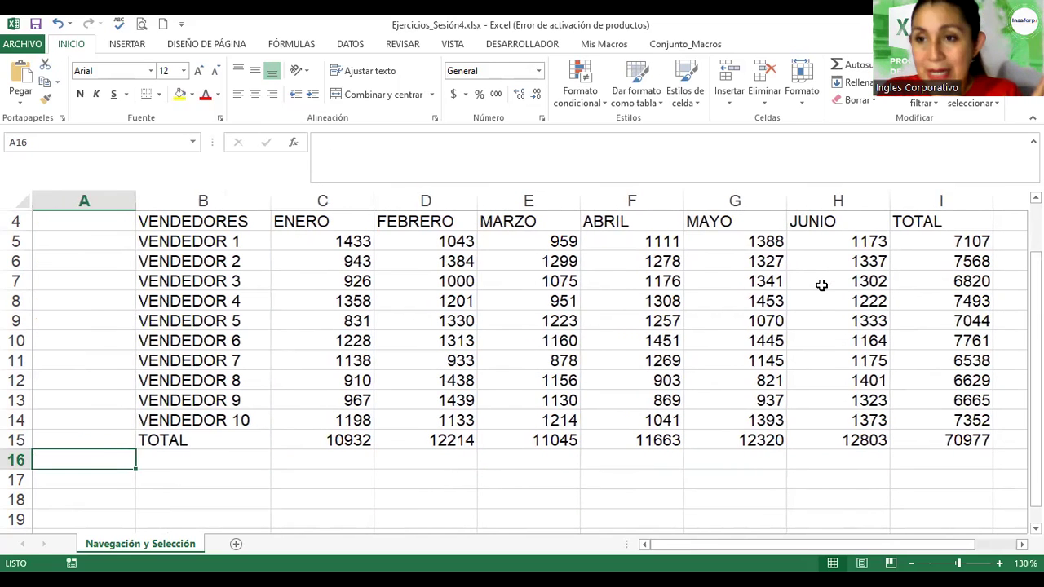
key(Down)
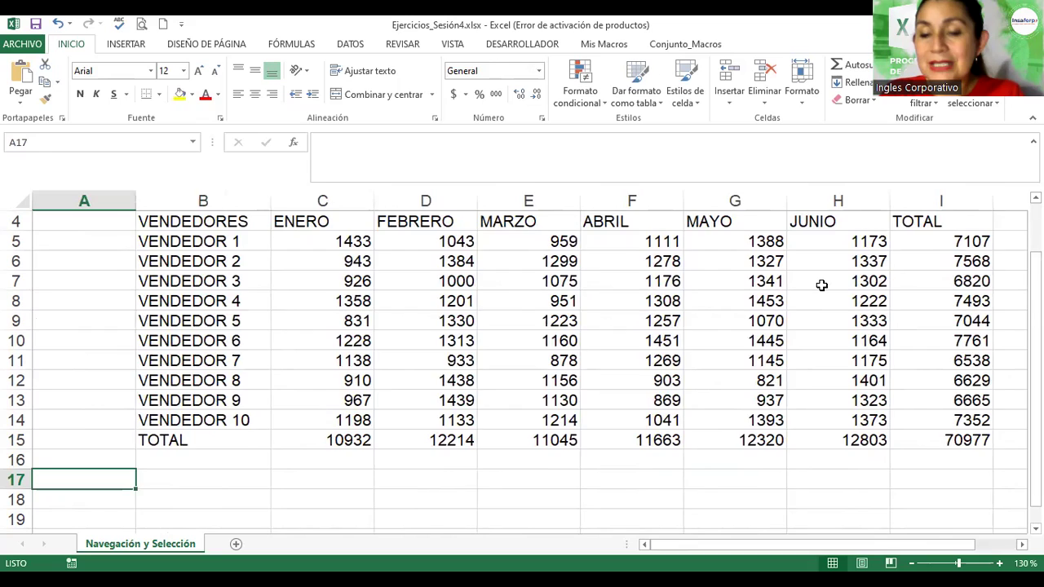
key(ctrl+Right)
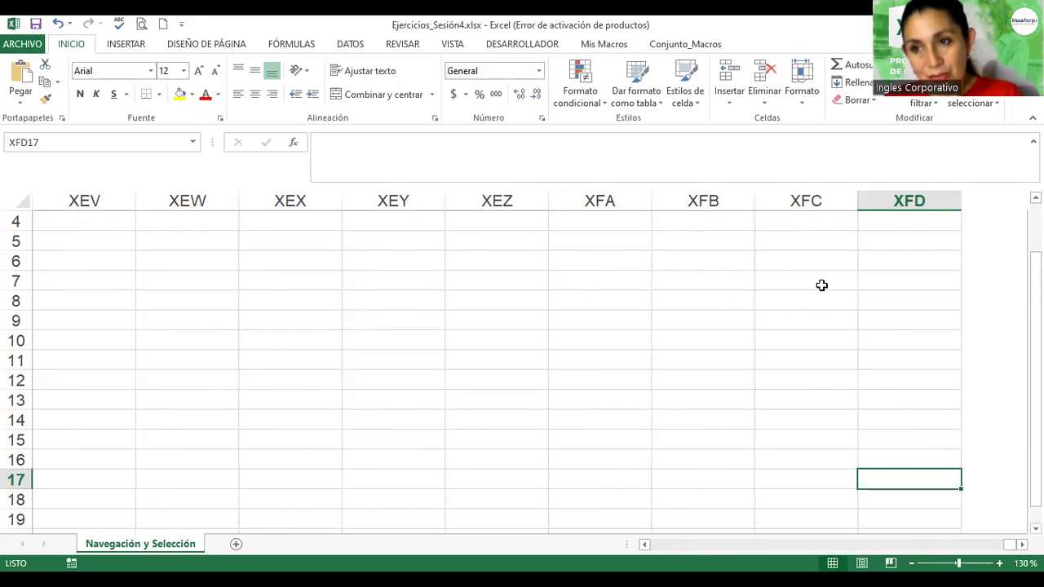
key(ctrl+Left)
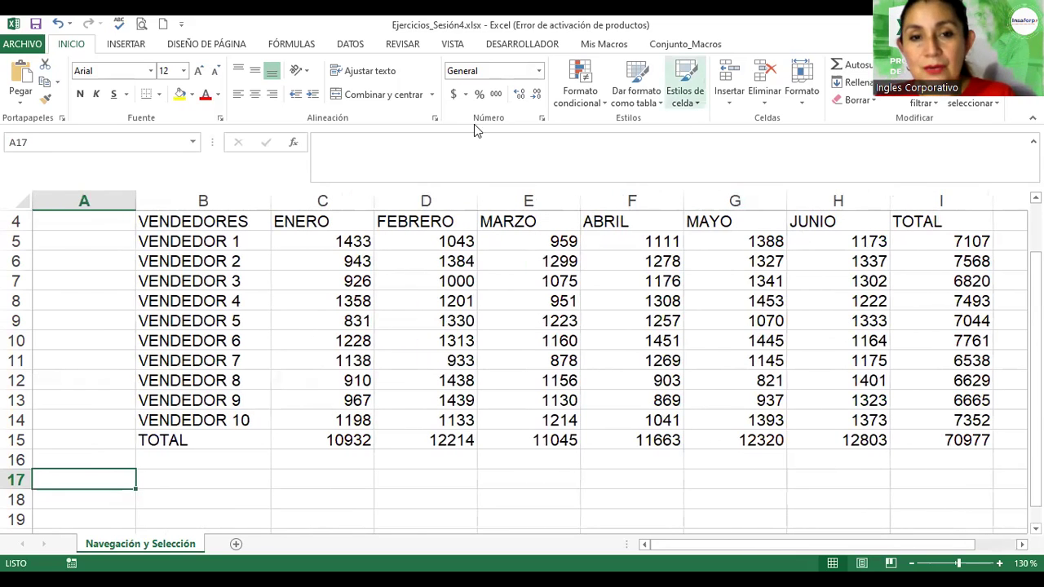
- Extend the selection cell by cell from B4 to I15 to cover the whole table, and return to B4 alone
click(184, 219)
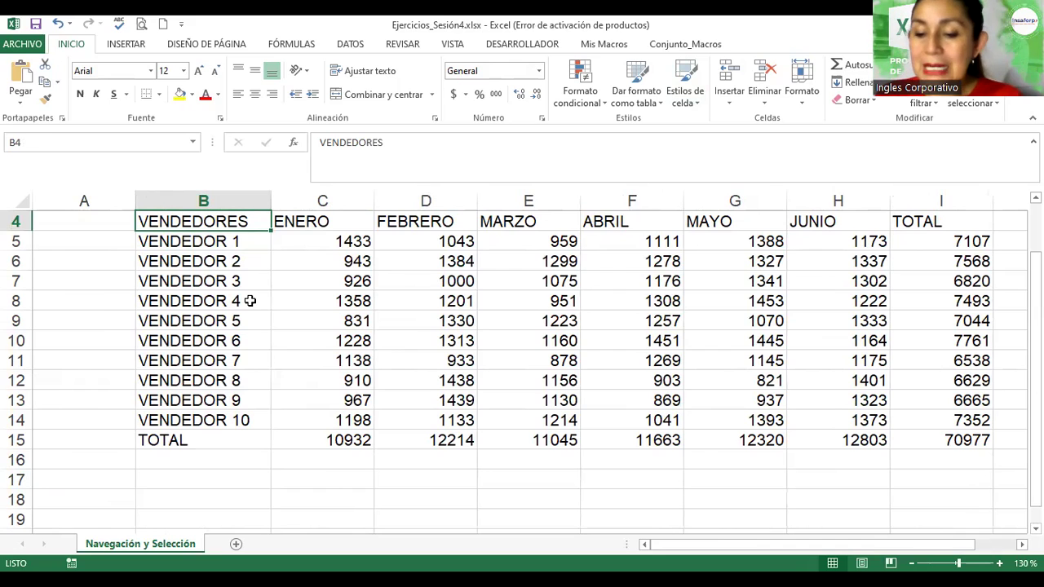
key(shift+Down)
key(shift+Down)
key(shift+Down)
key(shift+Down)
key(shift+Down)
key(shift+Down)
key(shift+Down)
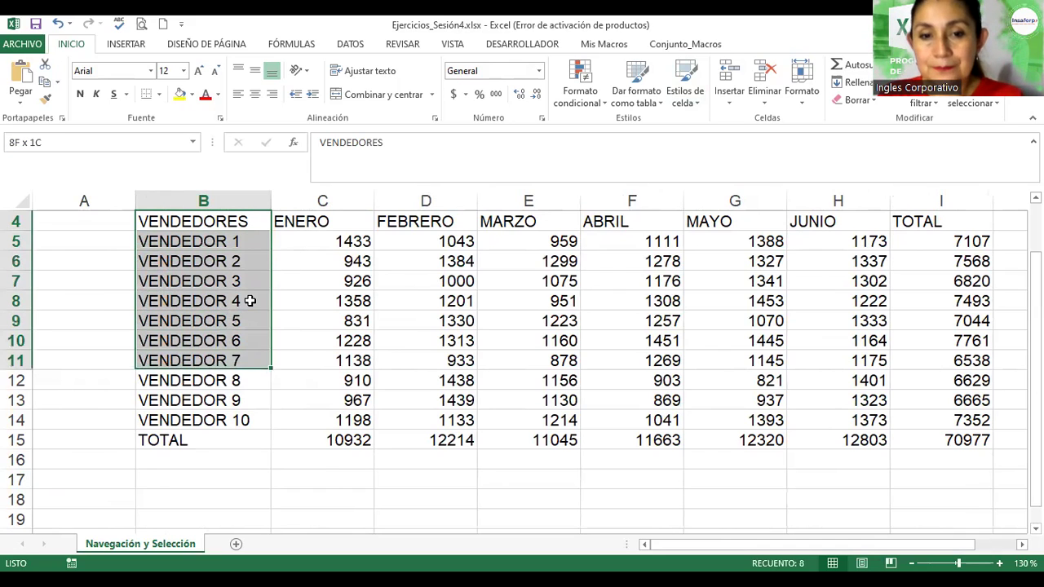
key(shift+Down)
key(shift+Down)
key(shift+Down)
key(shift+Down)
key(shift+Right)
key(shift+Right)
key(shift+Right)
key(shift+Right)
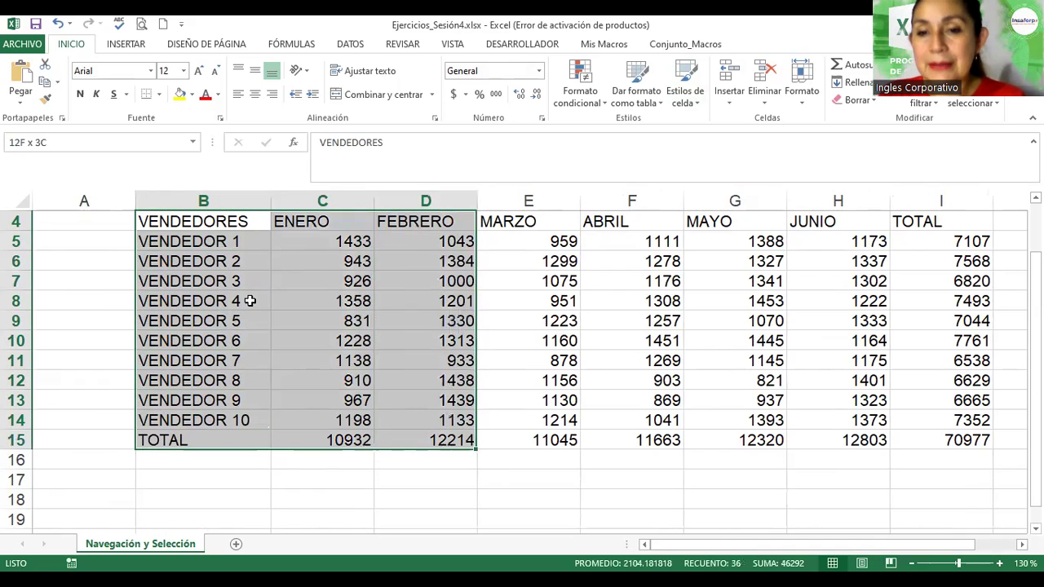
key(shift+Right)
key(shift+Right)
key(shift+Right)
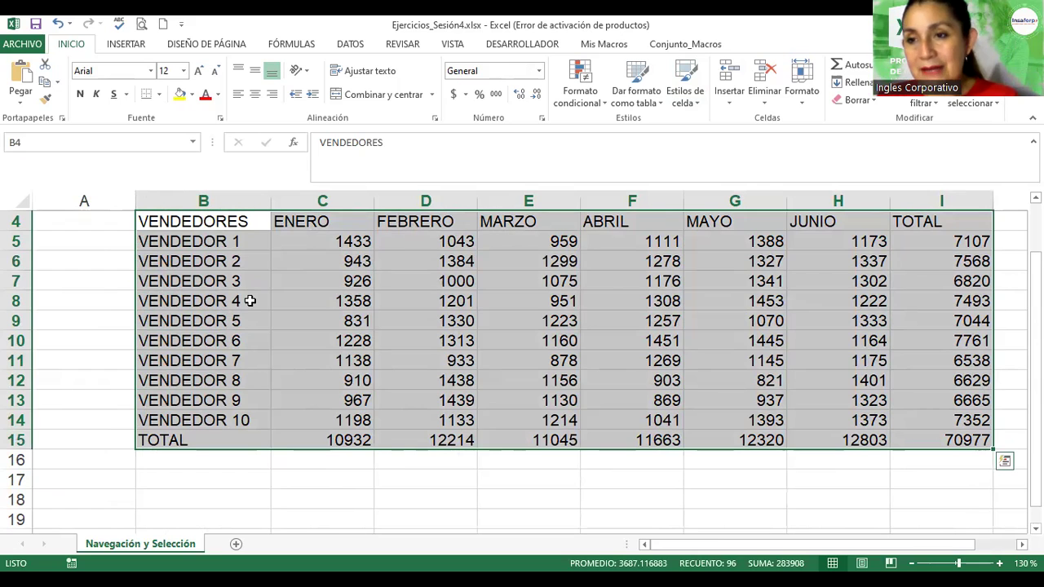
click(250, 302)
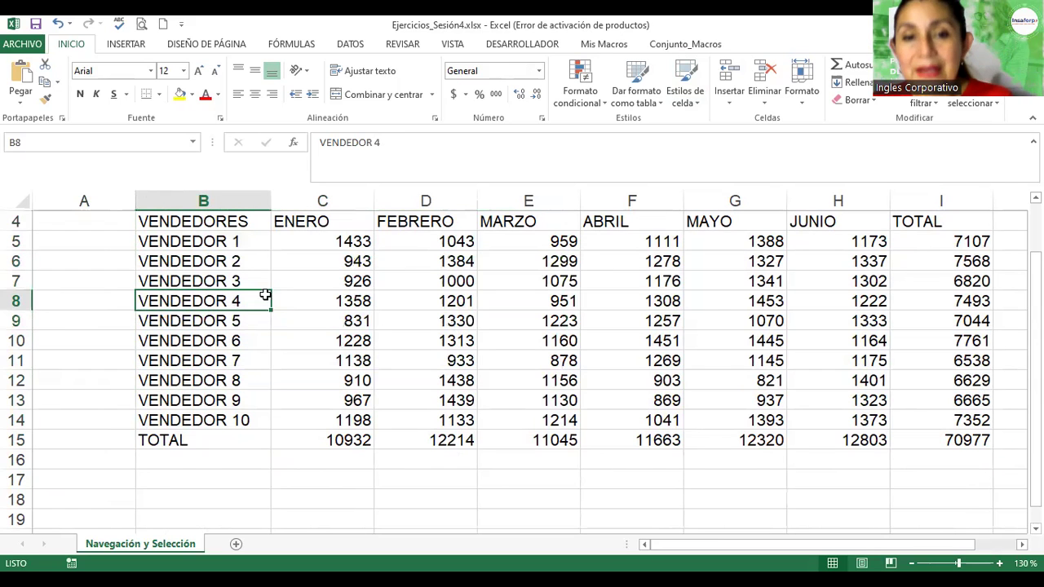
click(212, 220)
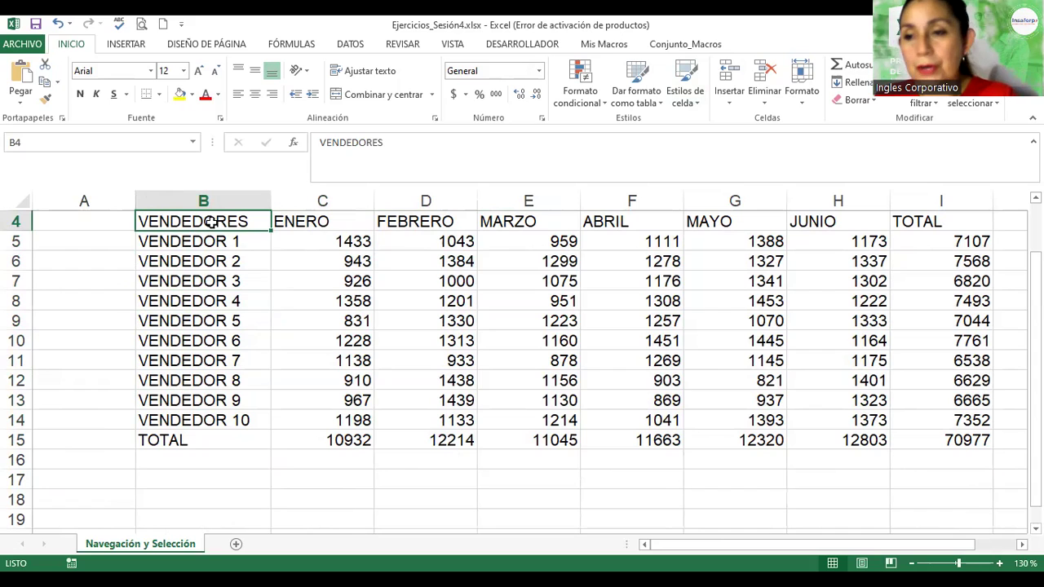
- Move between the table's corner cells I15, B4 and I4, ending on the VENDEDORES header in B4
click(961, 439)
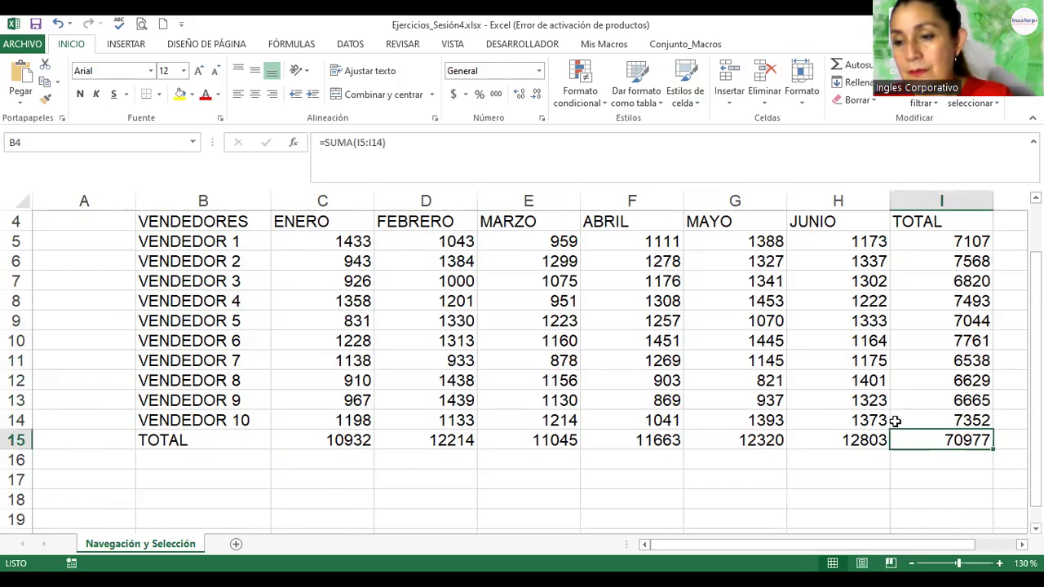
click(165, 221)
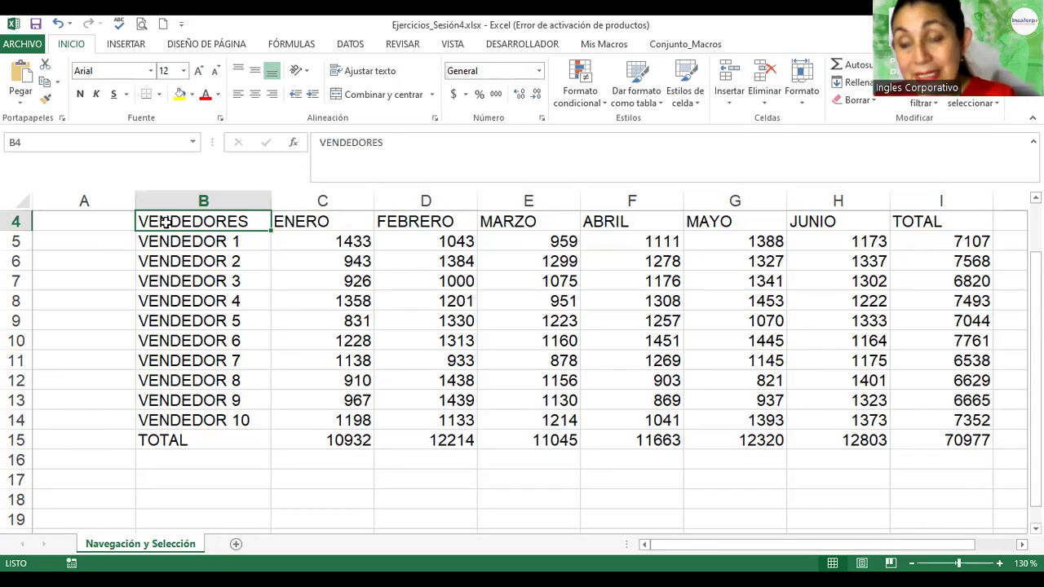
click(934, 222)
click(225, 226)
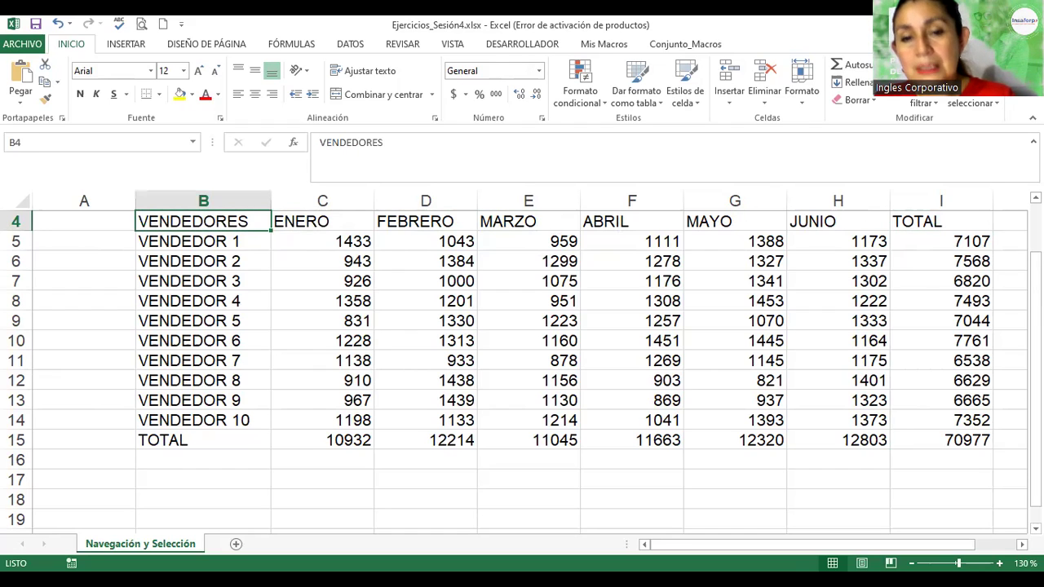
- Select the header row from B4 to I4, extend the selection down to I15, and release it by selecting B12
shift+click(958, 223)
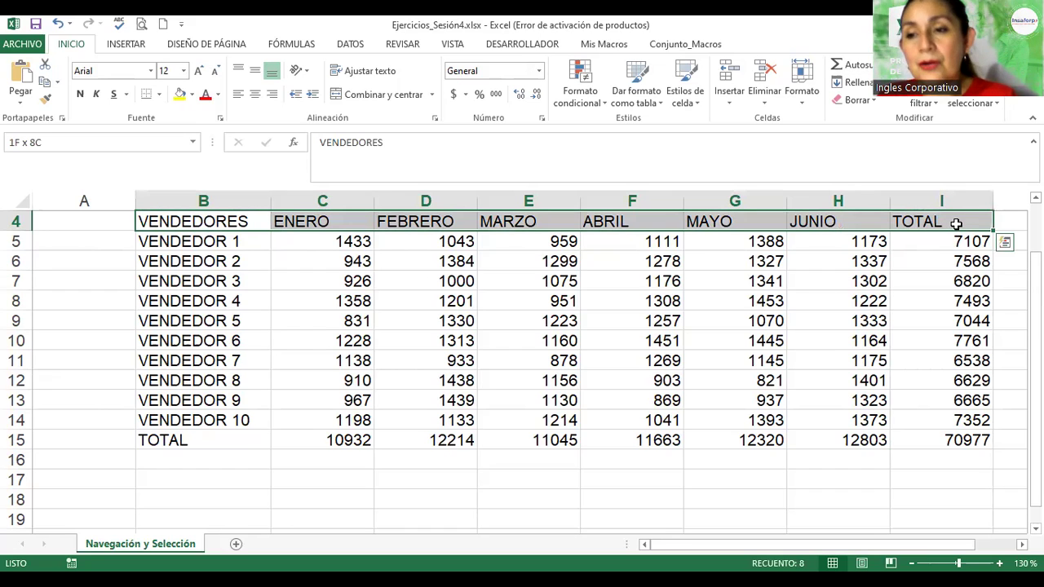
shift+click(969, 440)
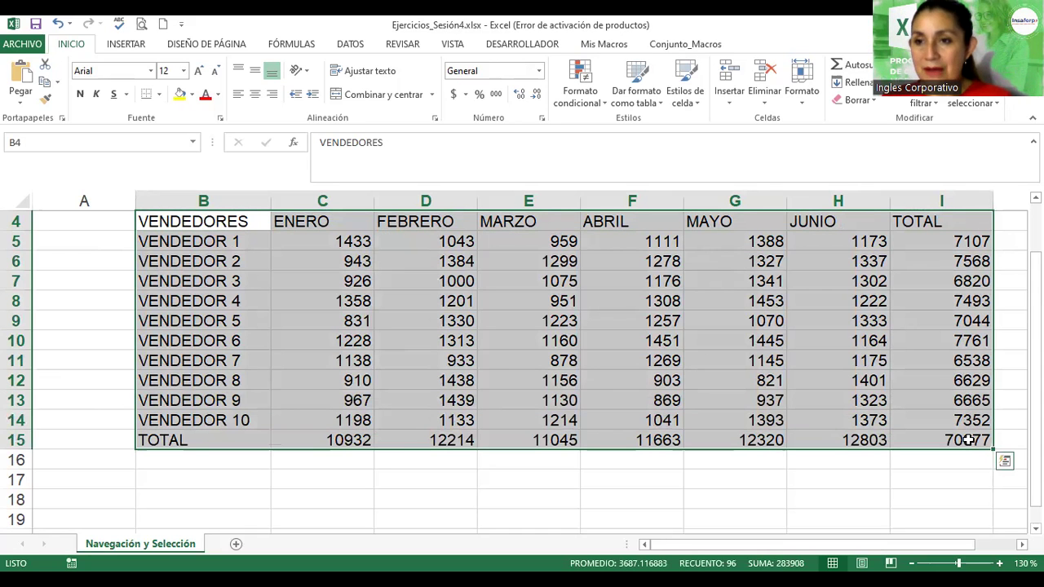
click(237, 377)
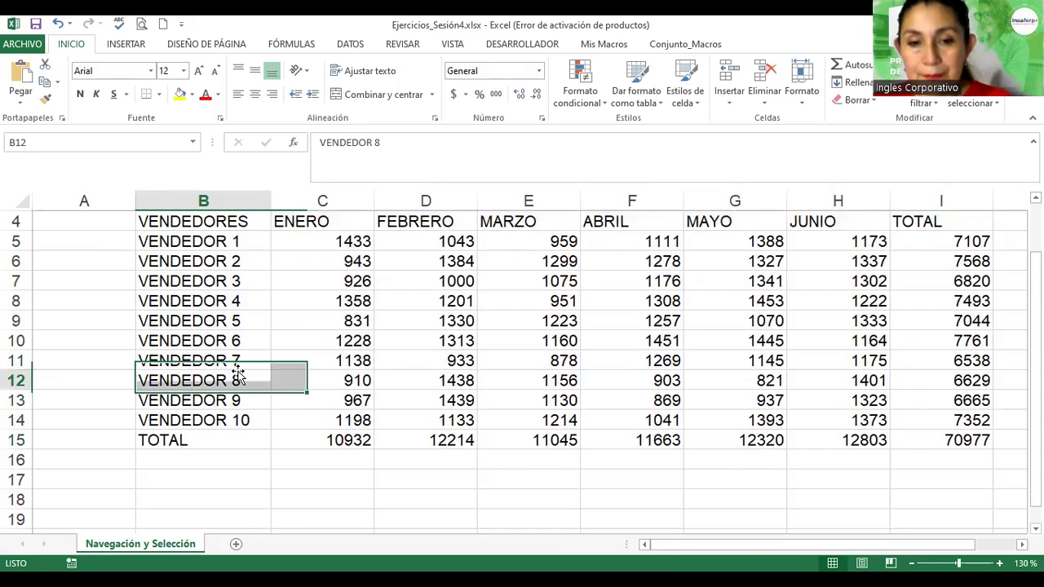
- Select the whole table B4:I15 in two stages by way of I4, and again directly from B4 to I15
click(199, 222)
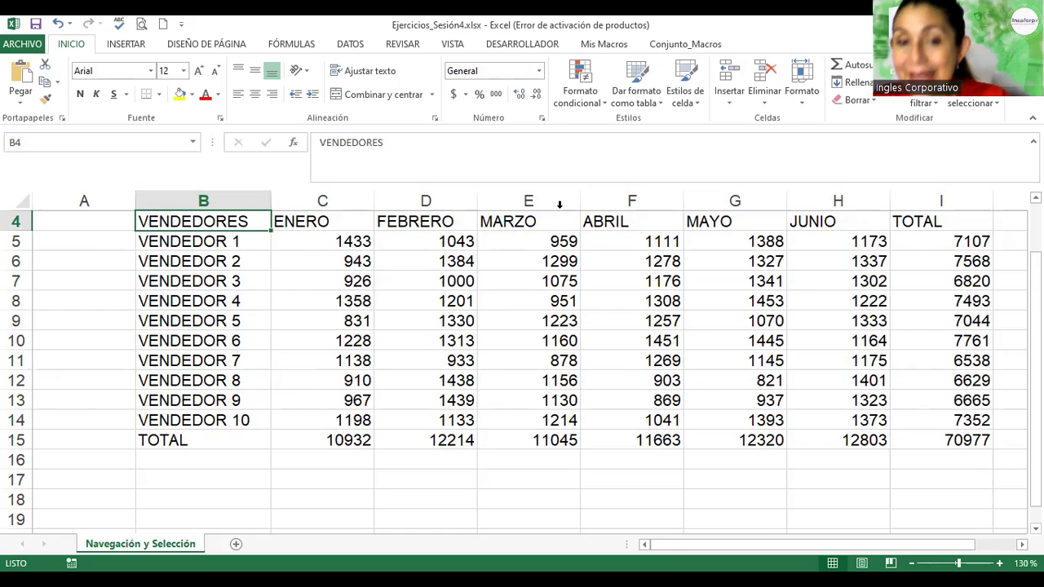
shift+click(965, 225)
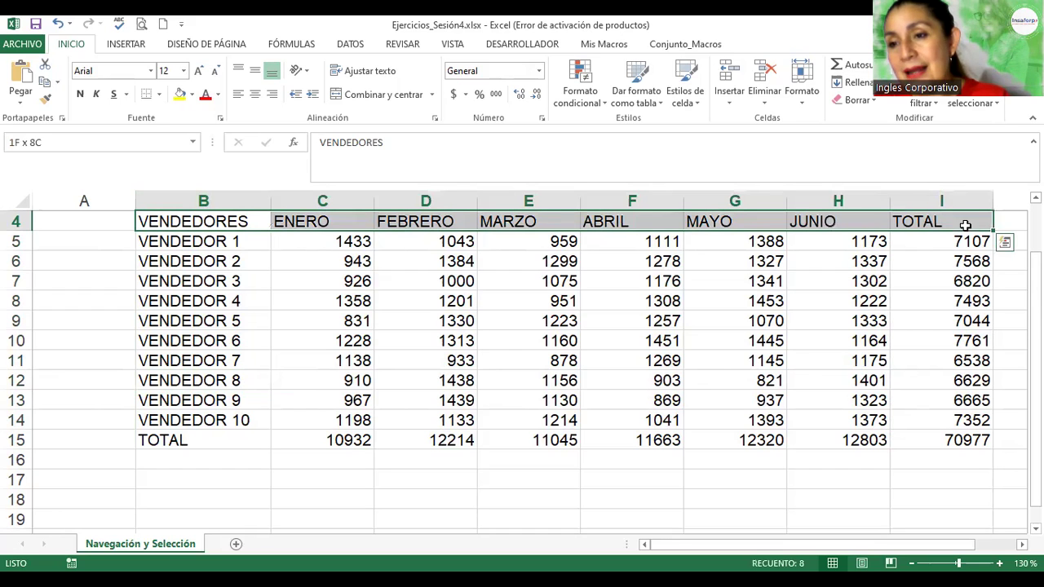
shift+click(959, 440)
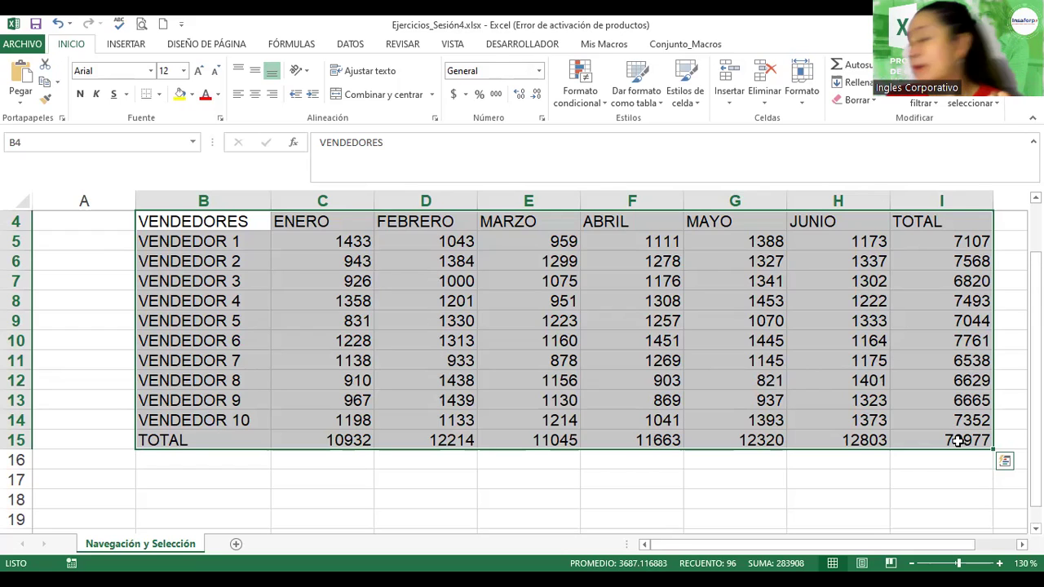
click(242, 225)
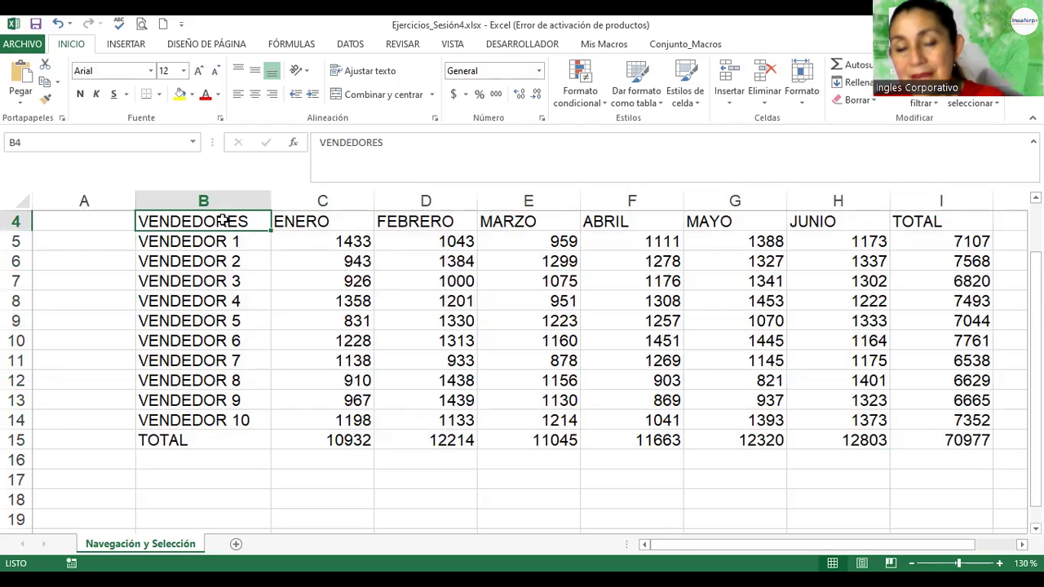
shift+click(964, 441)
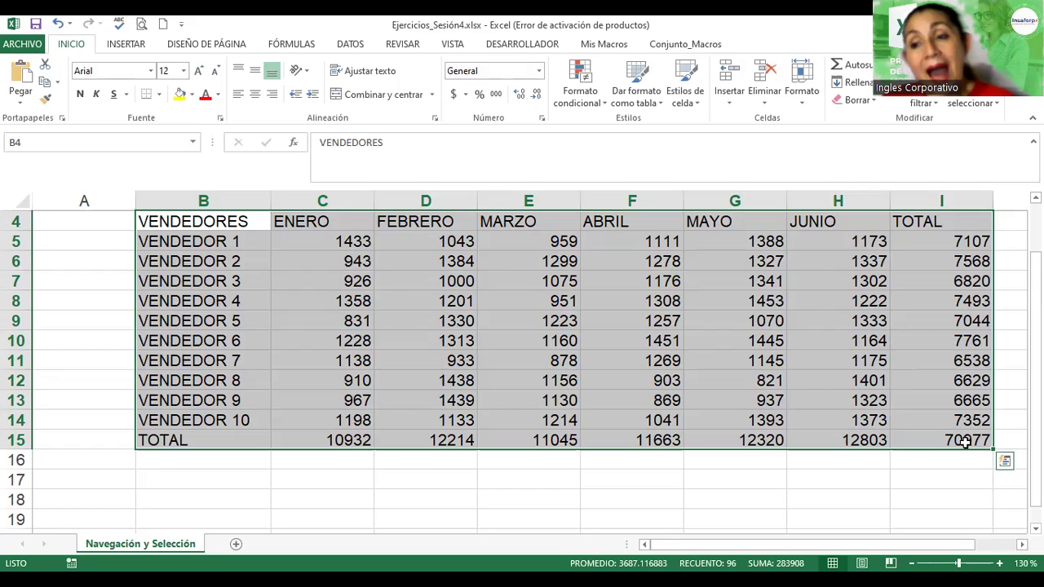
- Release the table selection and select the merged title cell in row 2, VENTAS PRIMER SEMESTRE DEL AÑO 20XX
click(646, 335)
scroll(645, 333, up, 1)
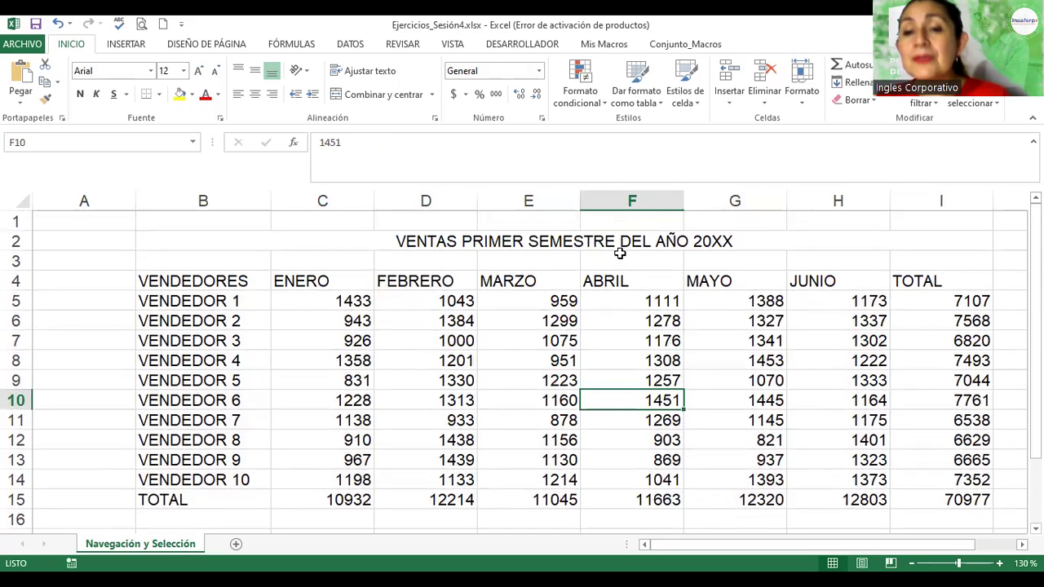
click(602, 237)
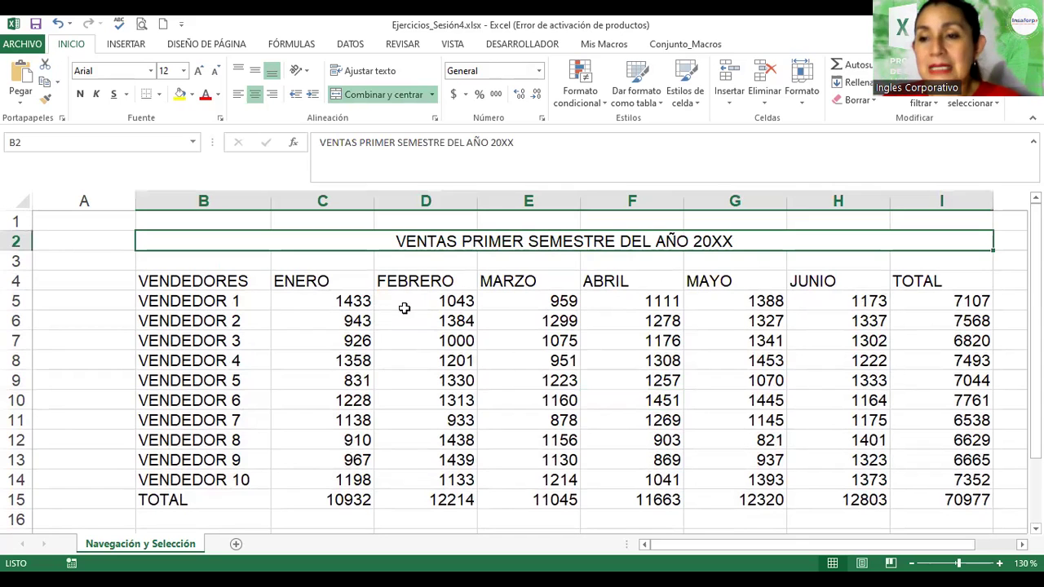
- Select all sales figures and totals in the table, from C5 to I15
scroll(405, 307, down, 1)
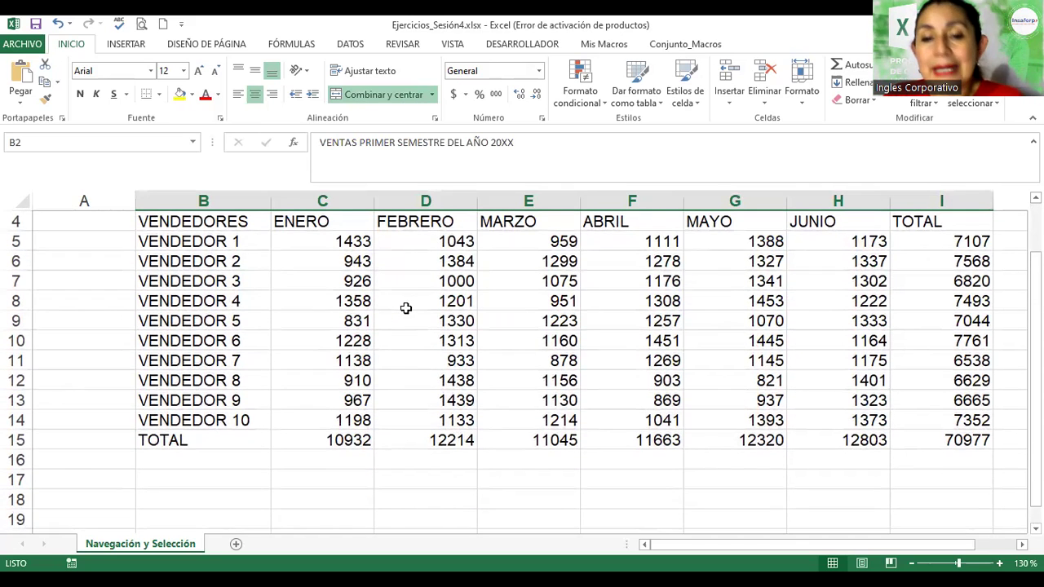
click(318, 242)
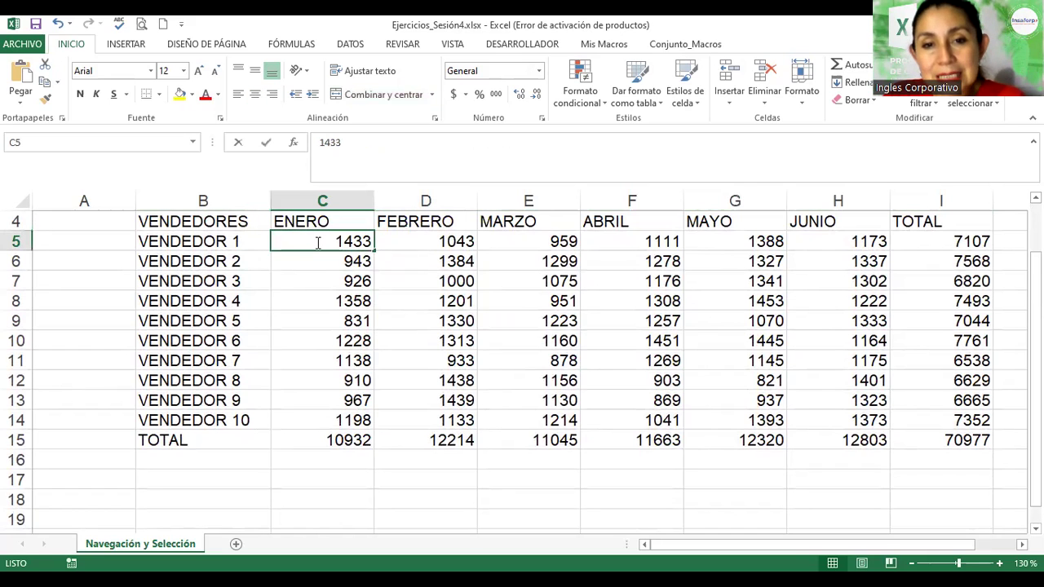
key(Down)
key(Up)
key(Up)
key(Down)
drag(310, 241, 906, 439)
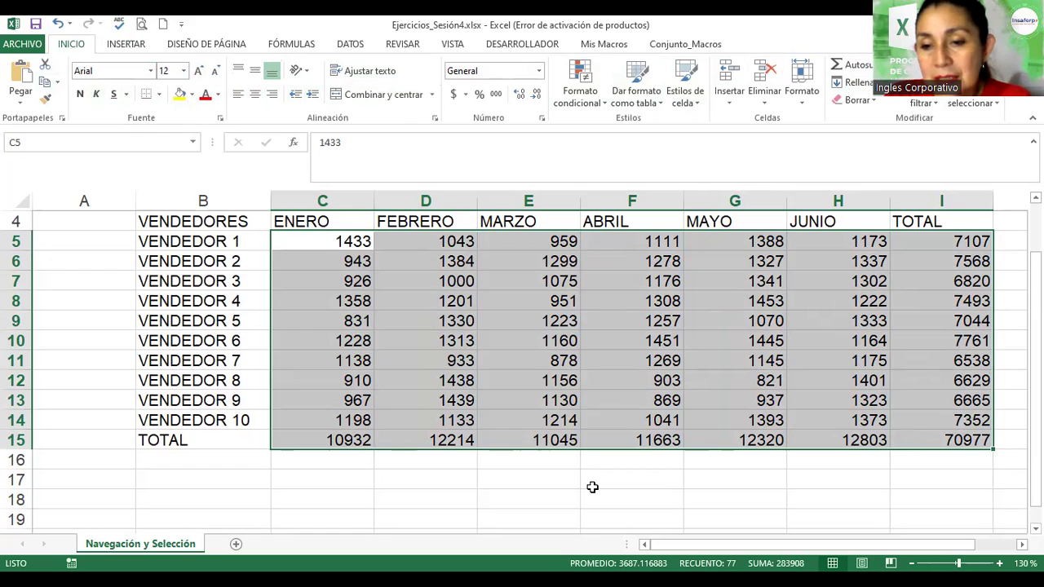
click(394, 30)
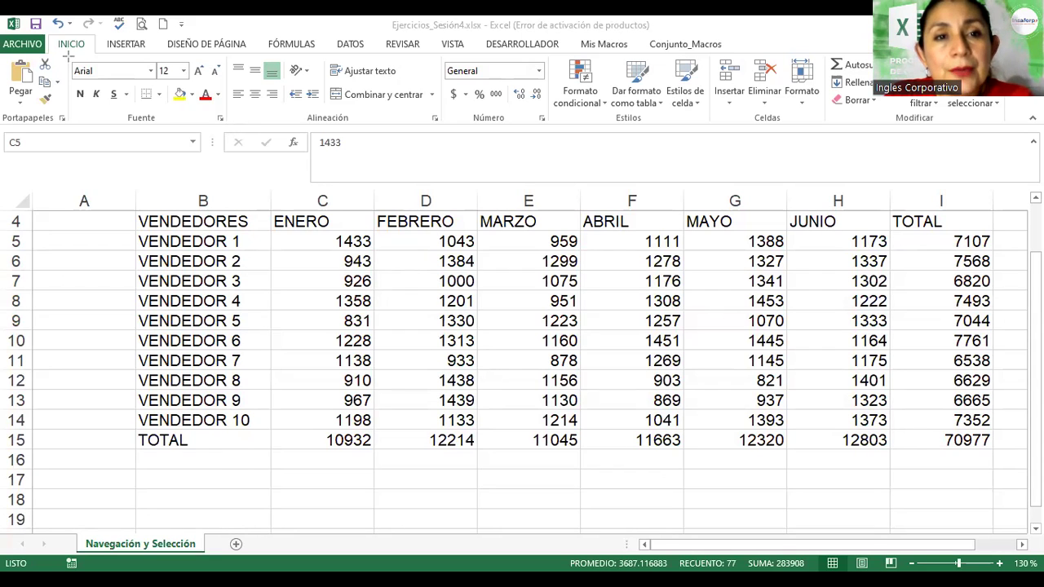
drag(69, 54, 227, 126)
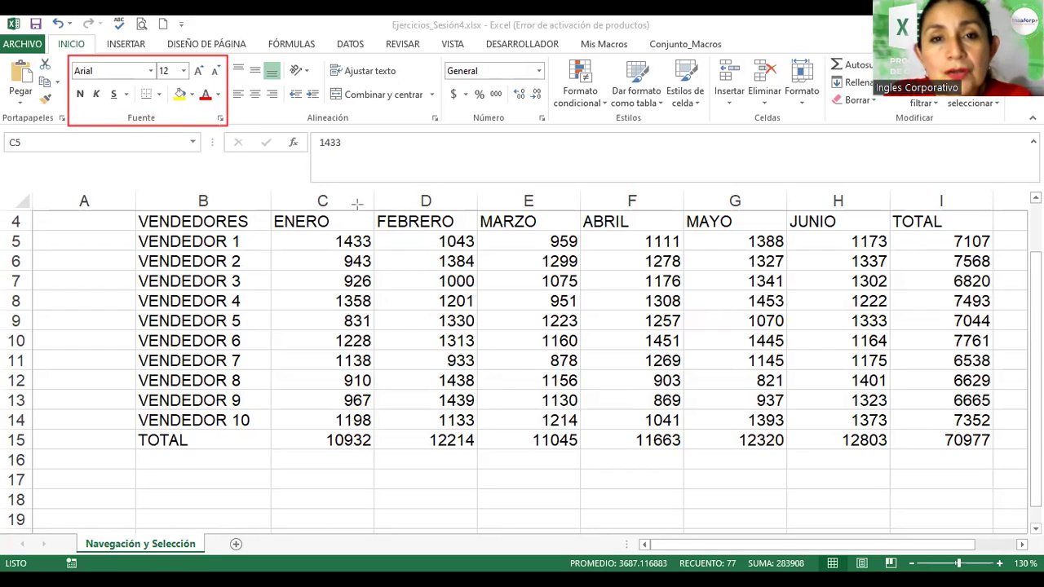
mouse_move(230, 53)
mouse_down()
mouse_move(334, 128)
mouse_move(442, 128)
mouse_up()
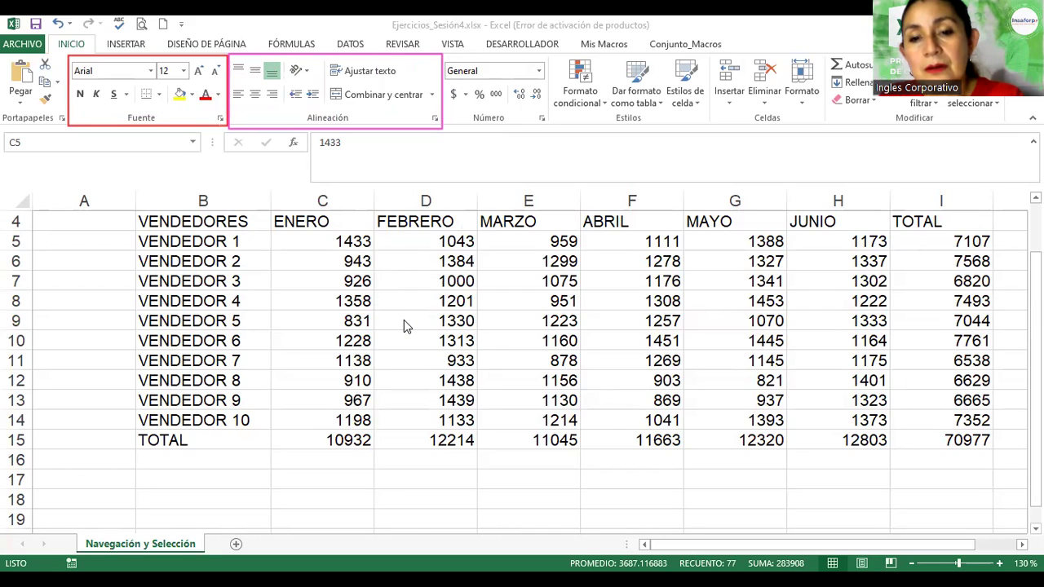
mouse_move(446, 56)
mouse_down()
mouse_move(507, 129)
mouse_move(555, 130)
mouse_up()
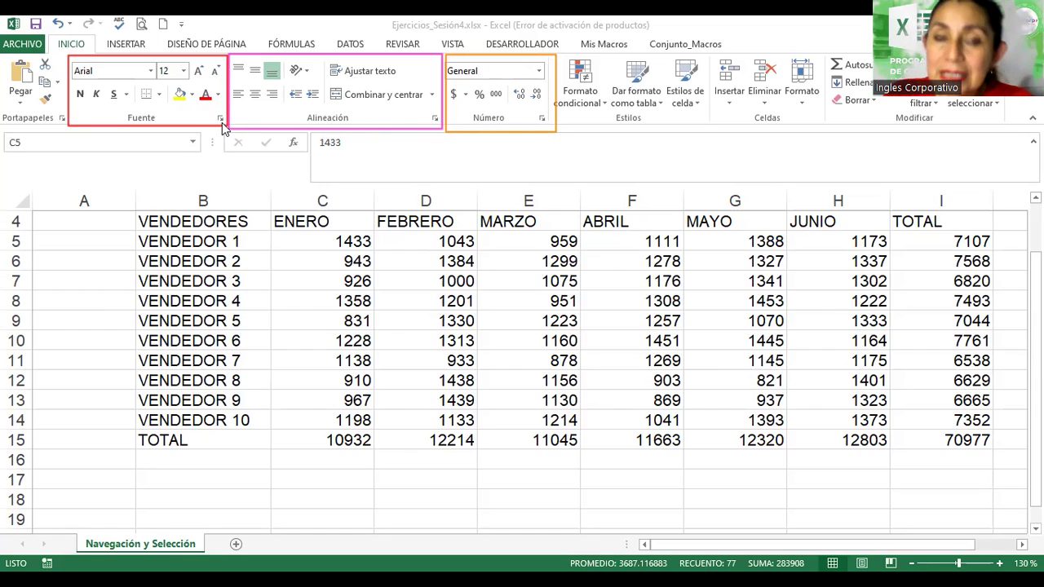
- Examine the alignment, font and fill settings in the Formato de celdas dialog for the selected figures
click(434, 120)
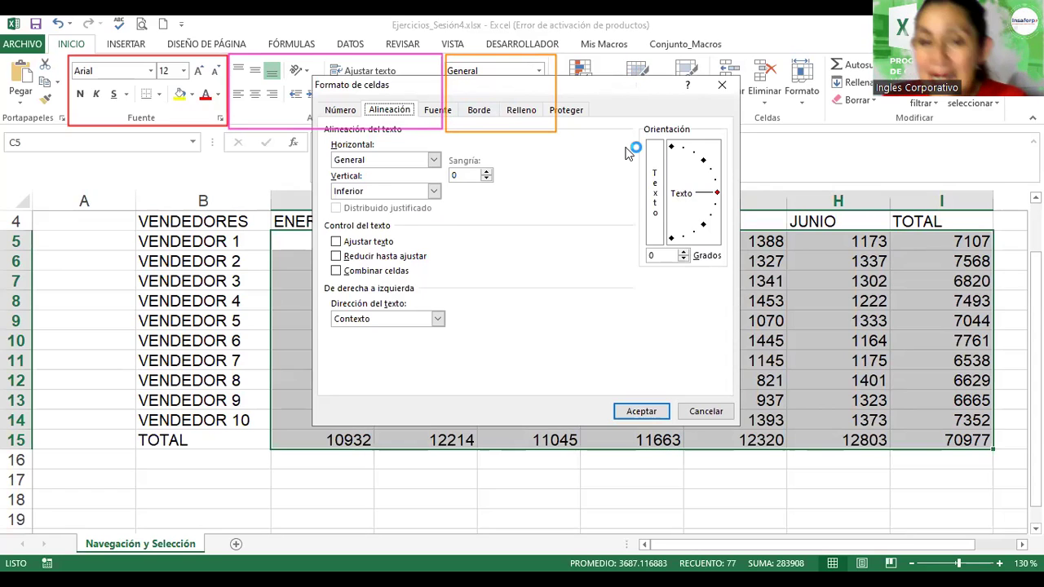
click(241, 477)
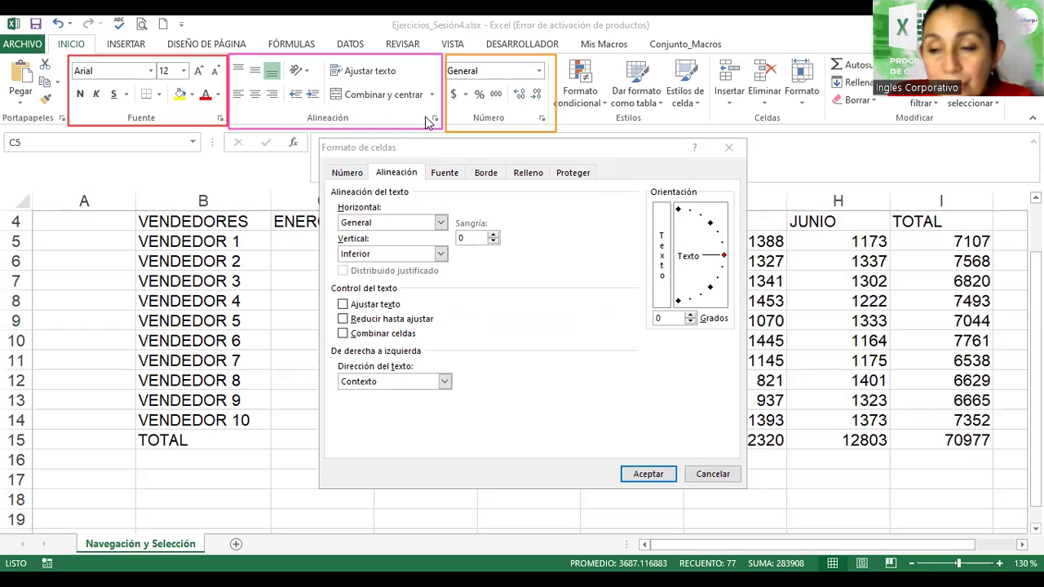
click(729, 149)
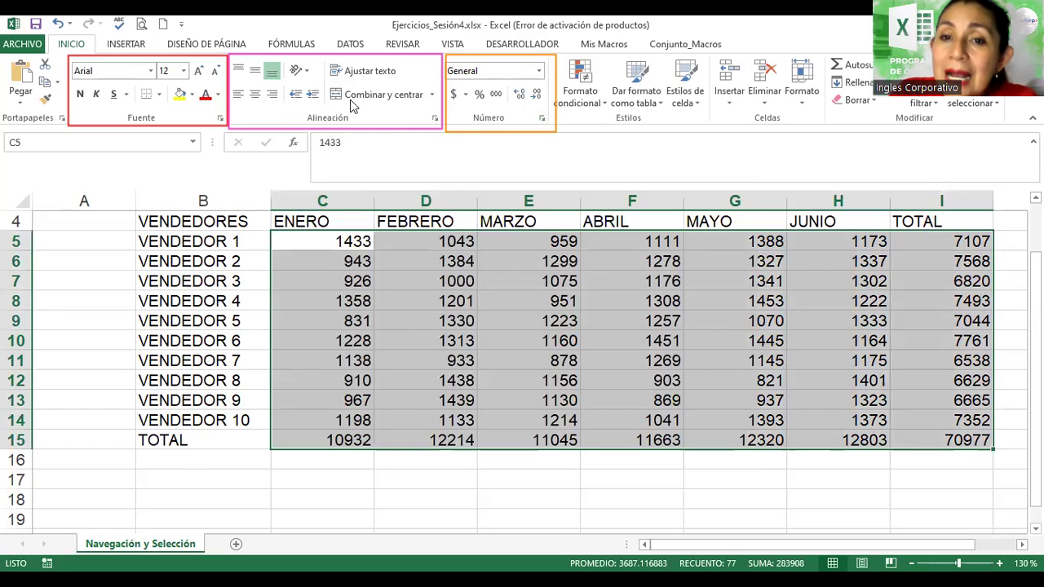
click(221, 119)
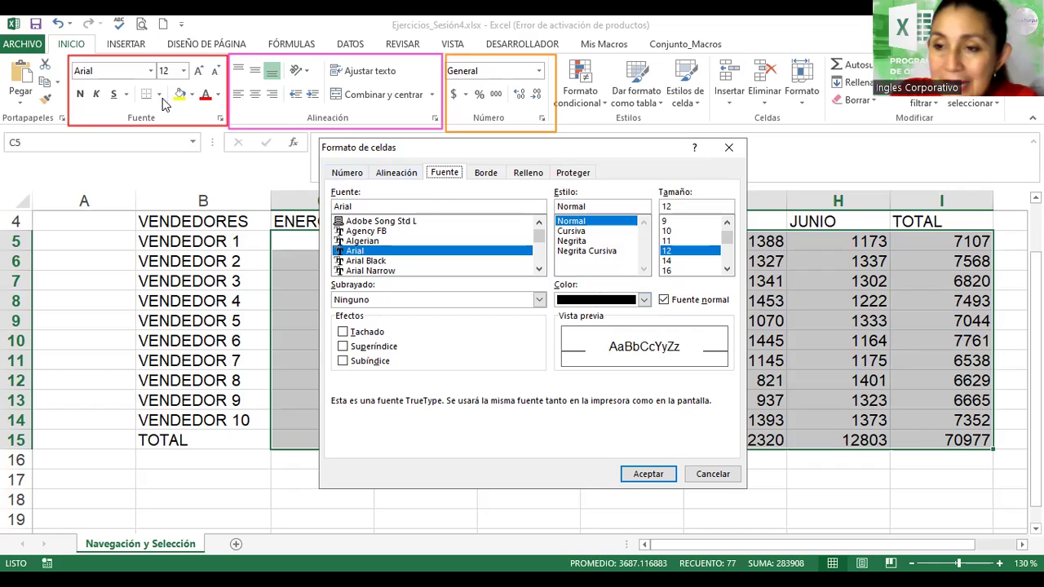
click(527, 174)
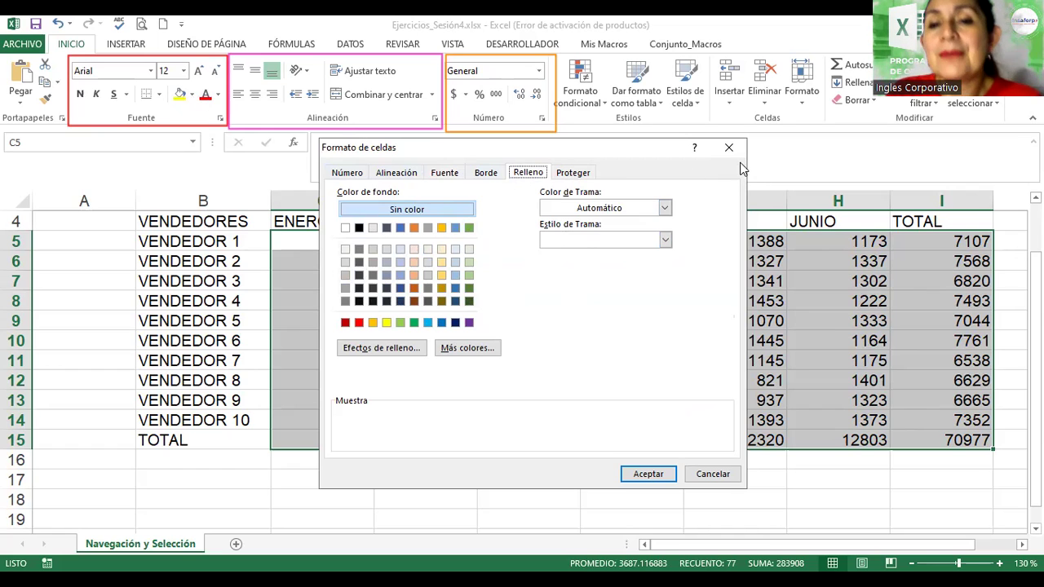
- Format the figures in C5:I15 as Moneda with 2 decimal places and the $ symbol
click(351, 176)
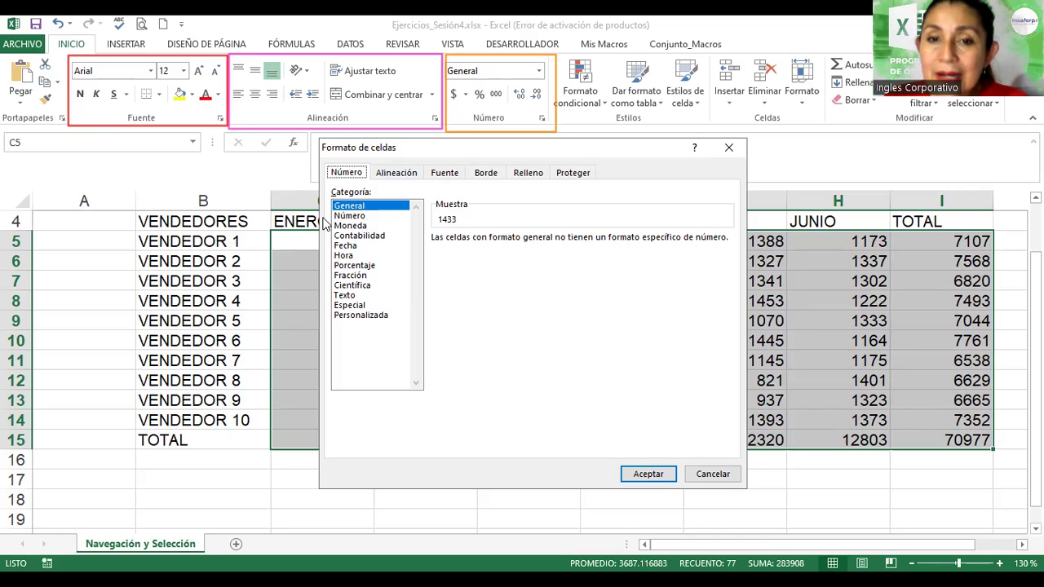
click(350, 216)
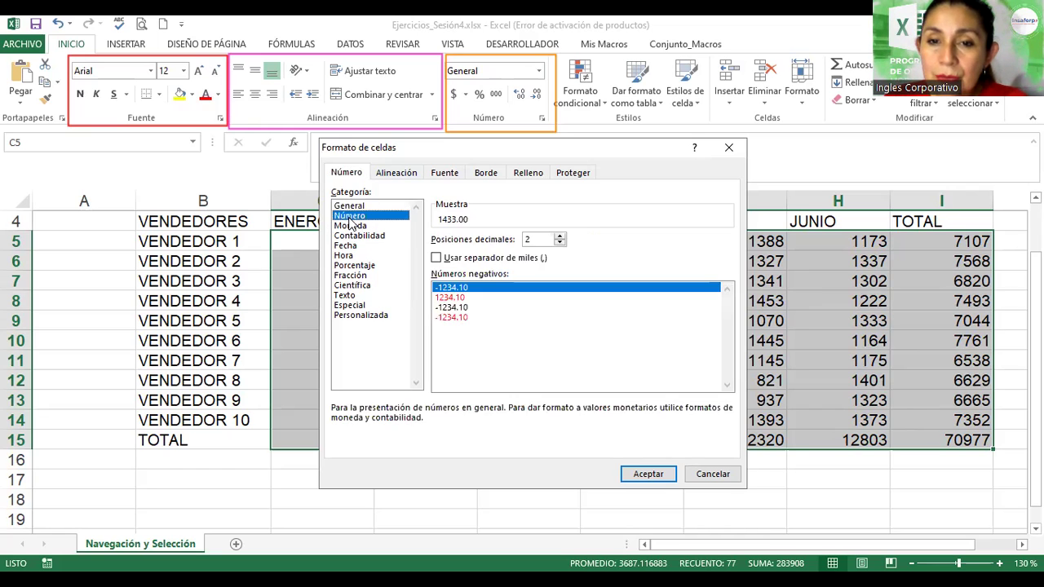
click(349, 227)
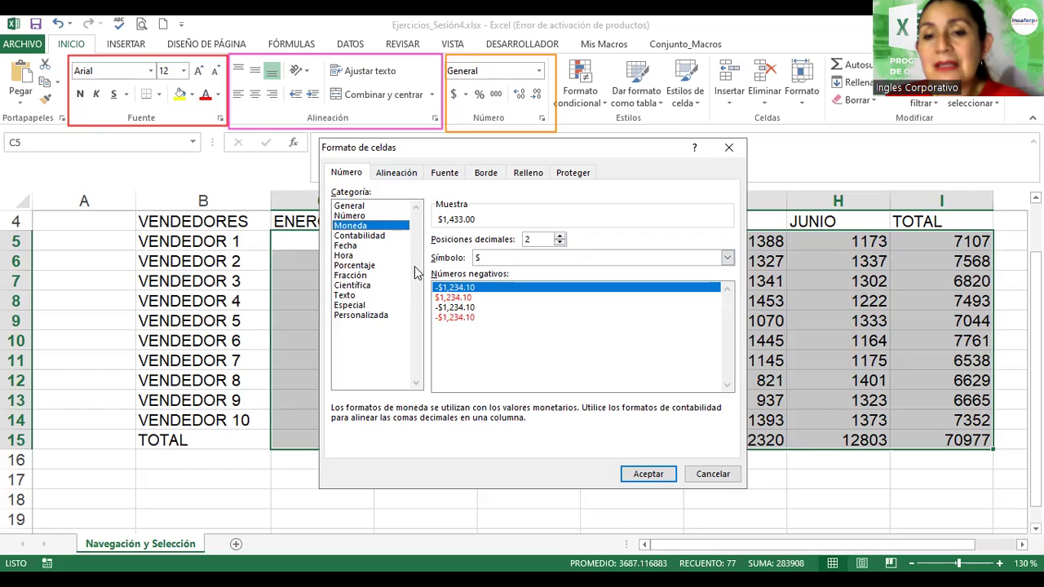
click(728, 259)
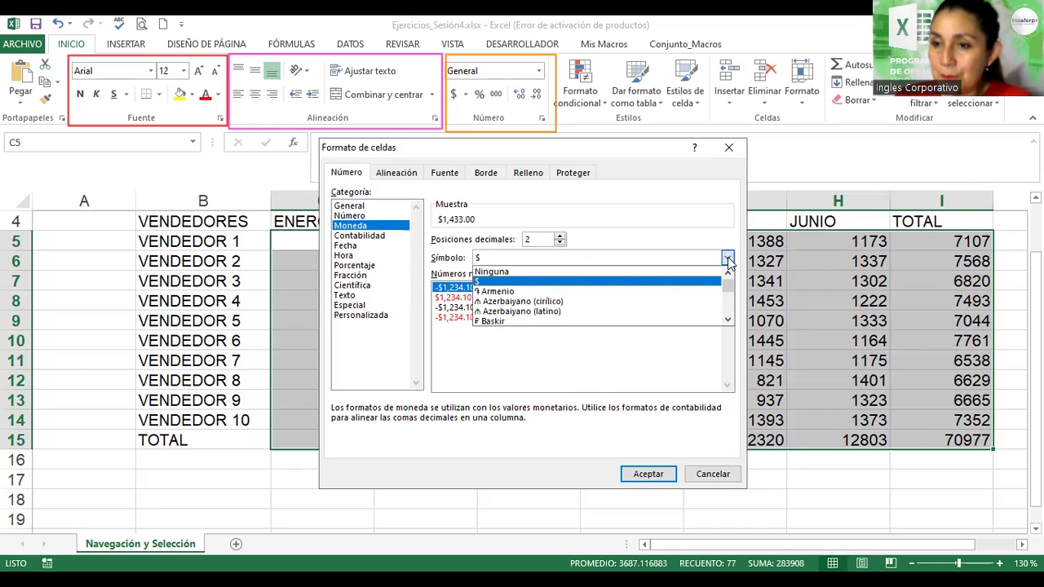
click(502, 282)
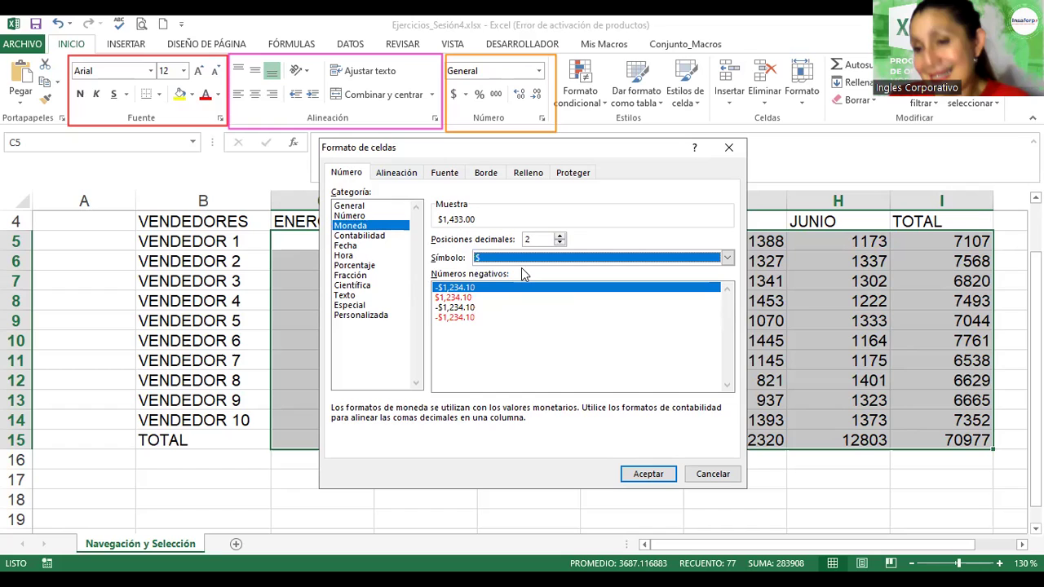
click(637, 474)
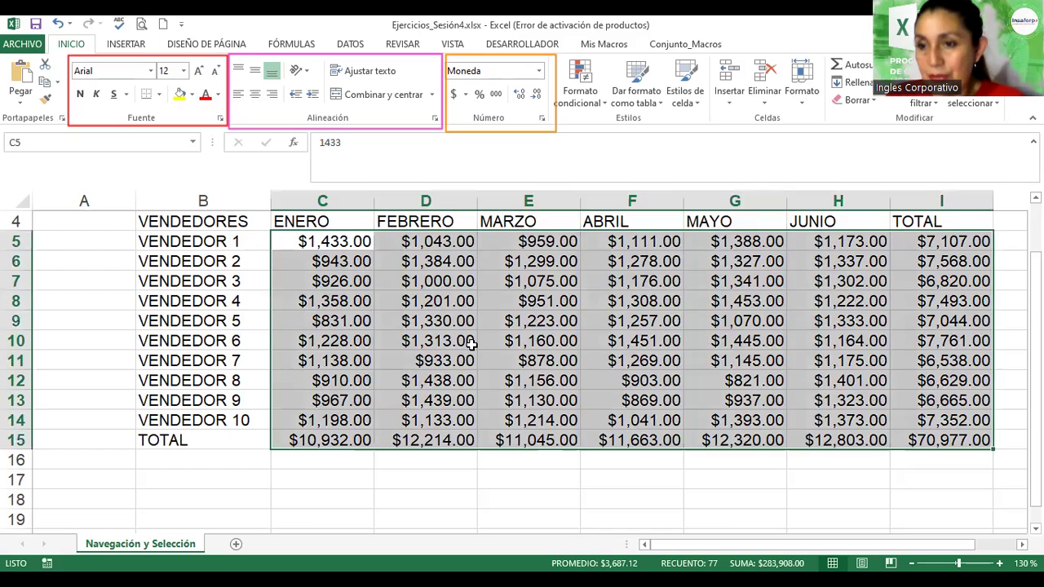
- Select the non-adjacent FEBRERO, ABRIL and JUNIO figures together: D5:D15, F5:F15 and H5:H15
click(645, 322)
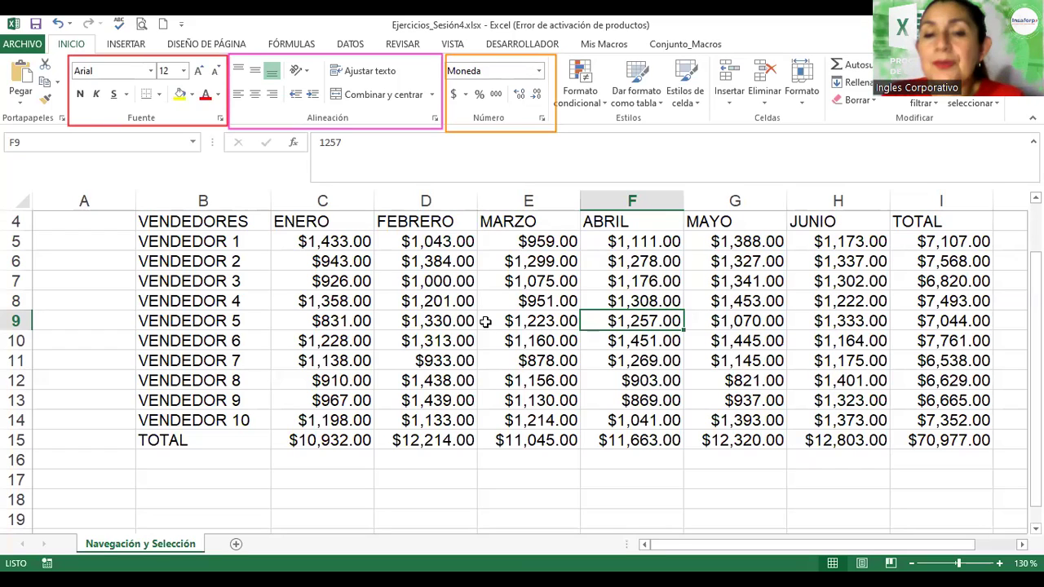
drag(422, 240, 427, 440)
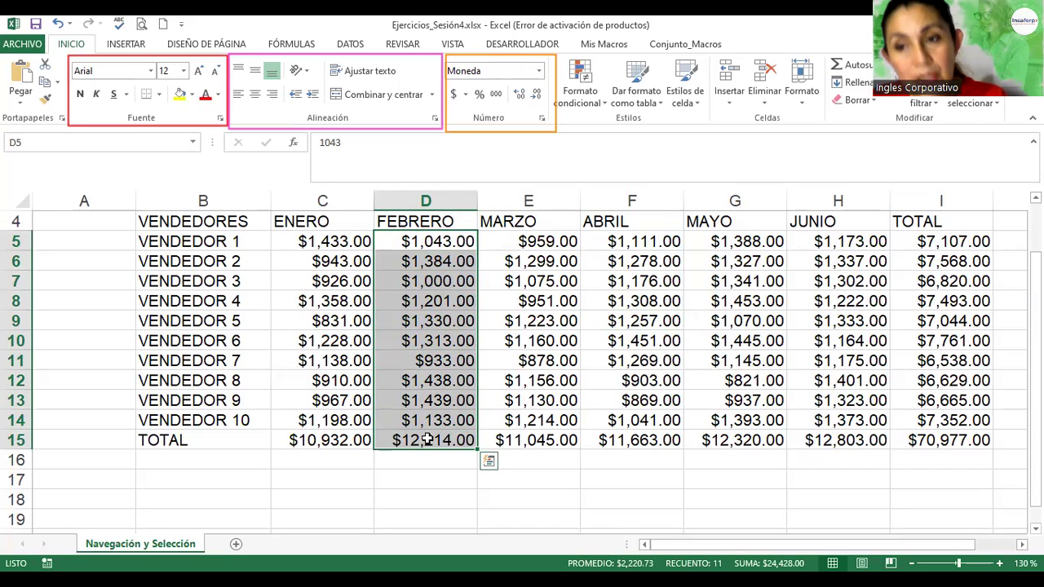
ctrl+click(637, 240)
drag(634, 259, 625, 441)
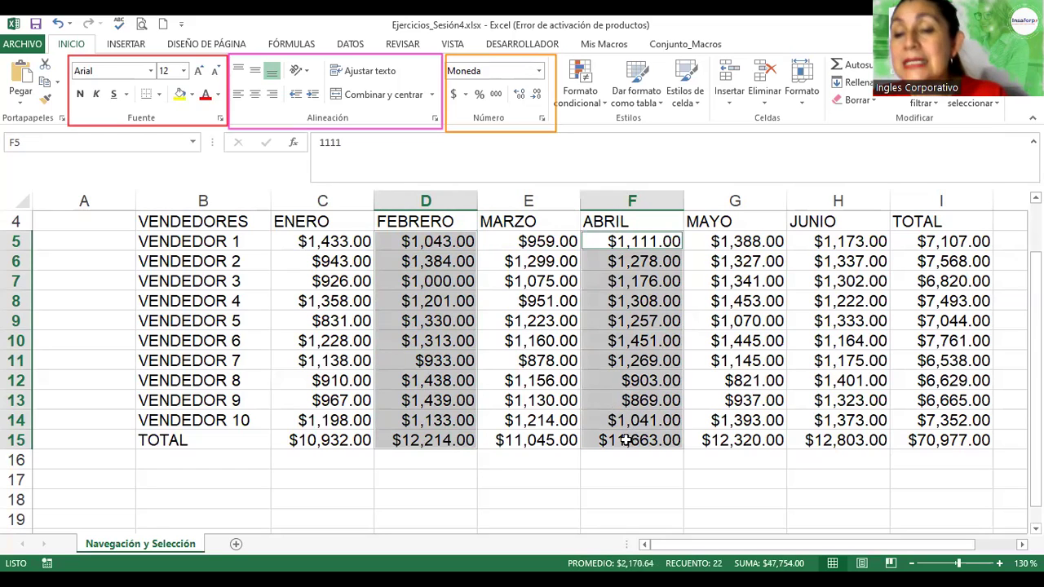
drag(810, 243, 816, 439)
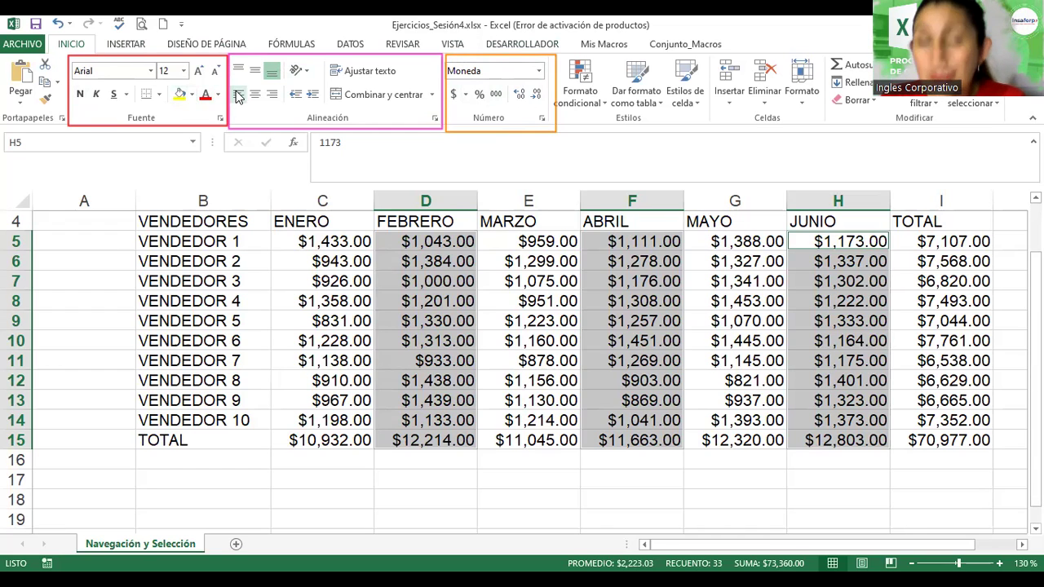
- Apply the Contabilidad number format and a light green fill to the selected FEBRERO, ABRIL and JUNIO figures
click(538, 75)
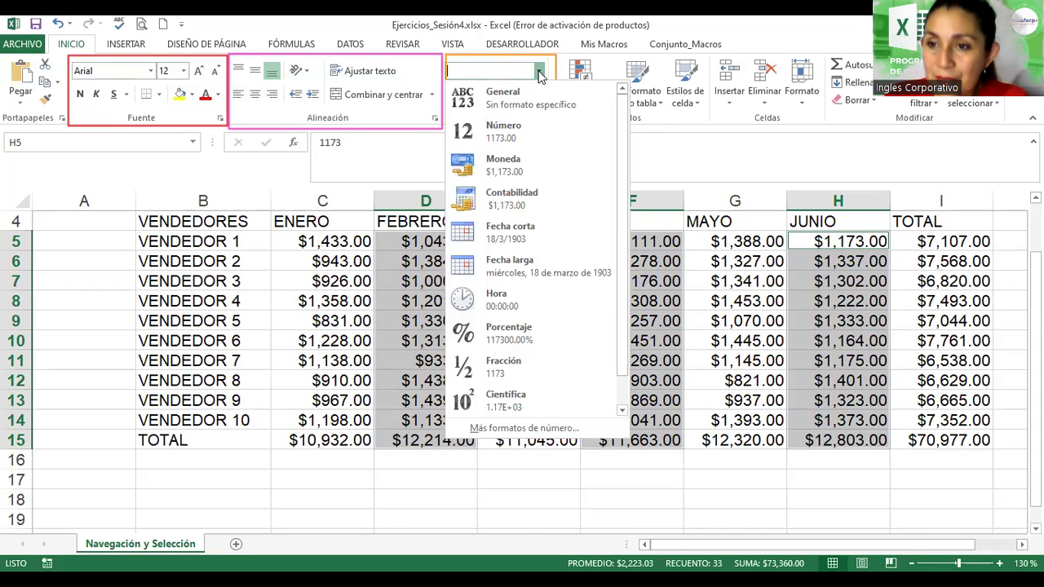
click(527, 205)
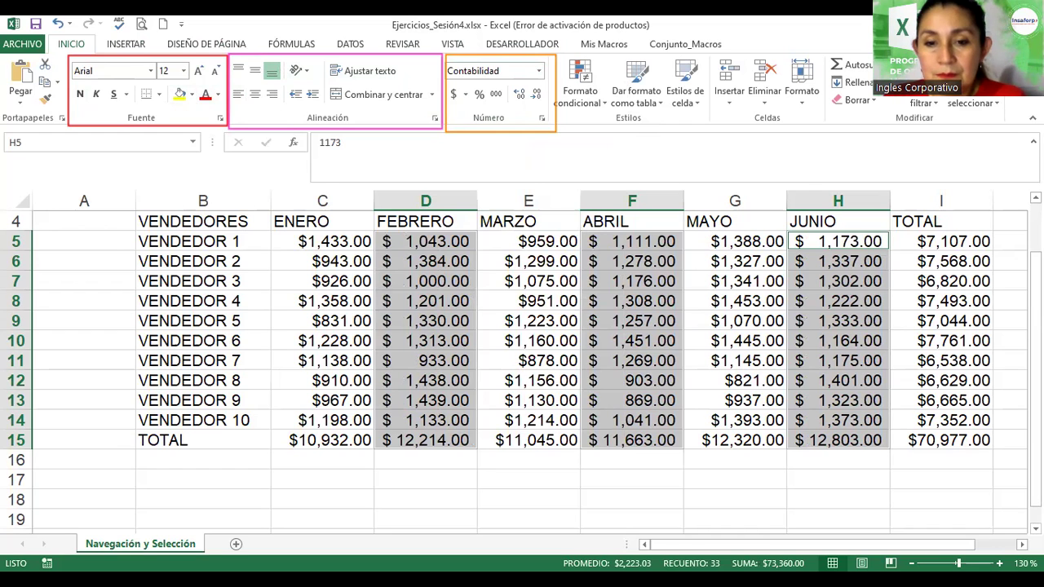
click(507, 448)
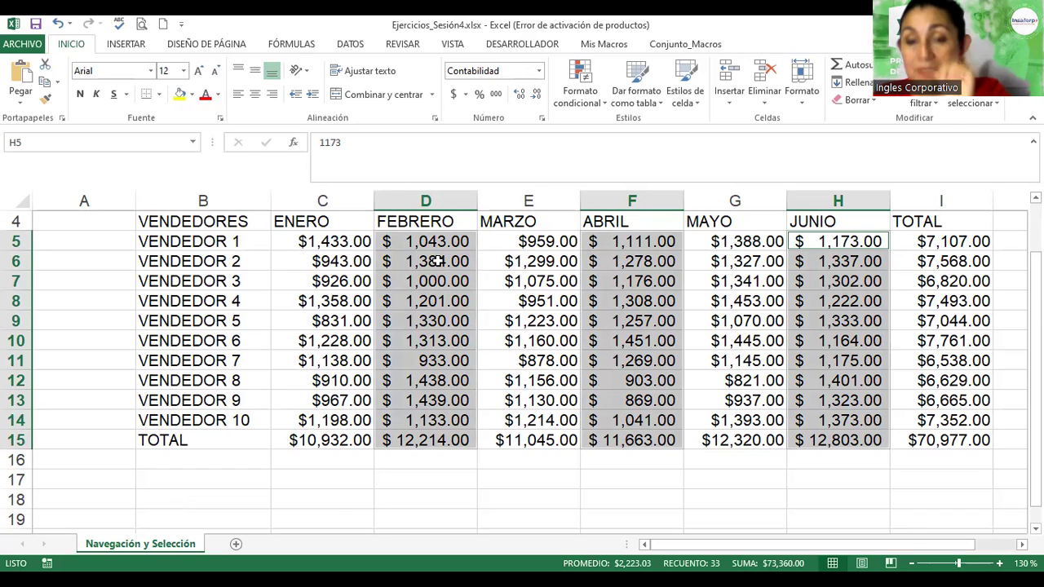
click(194, 95)
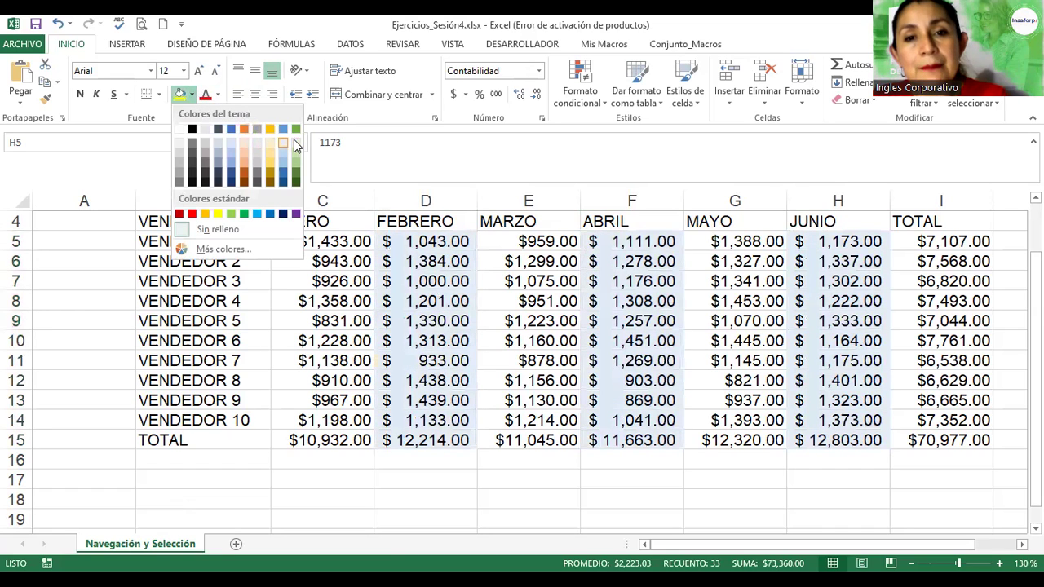
click(295, 141)
click(446, 283)
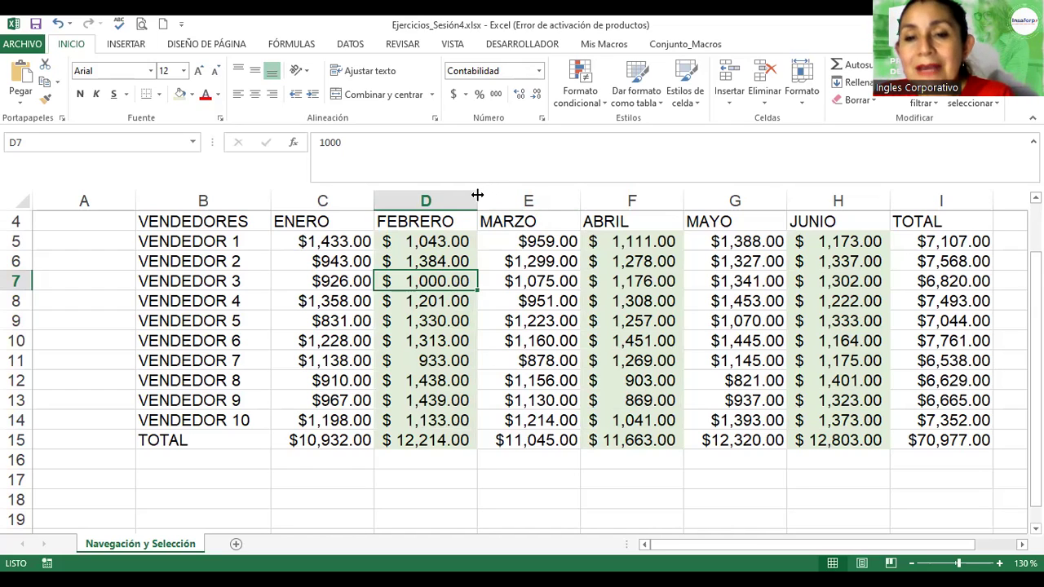
- Widen the FEBRERO, ABRIL and JUNIO columns (D, F and H) to leave space between the $ symbol and the figures
drag(477, 195, 506, 196)
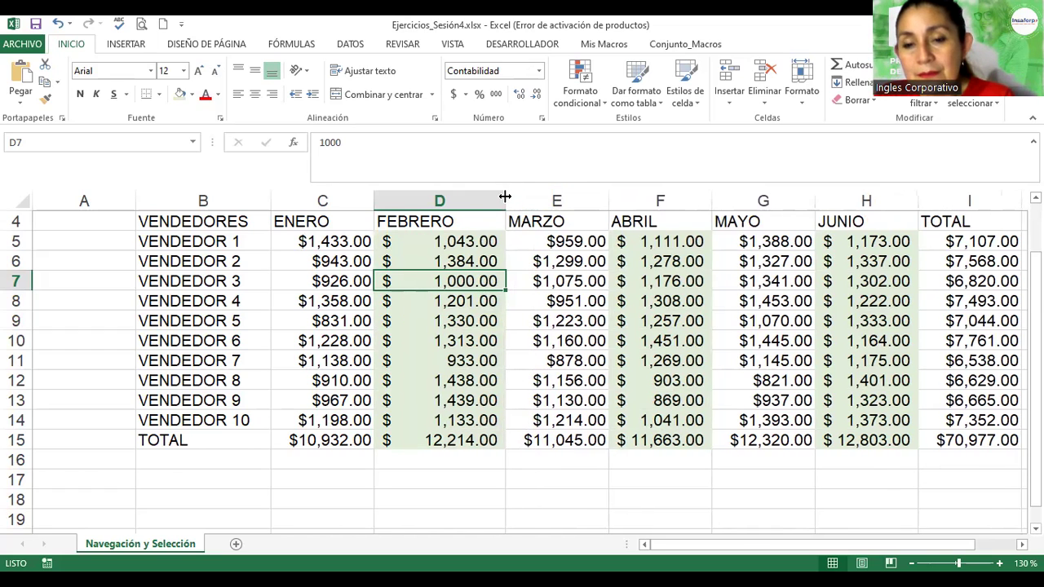
double_click(505, 197)
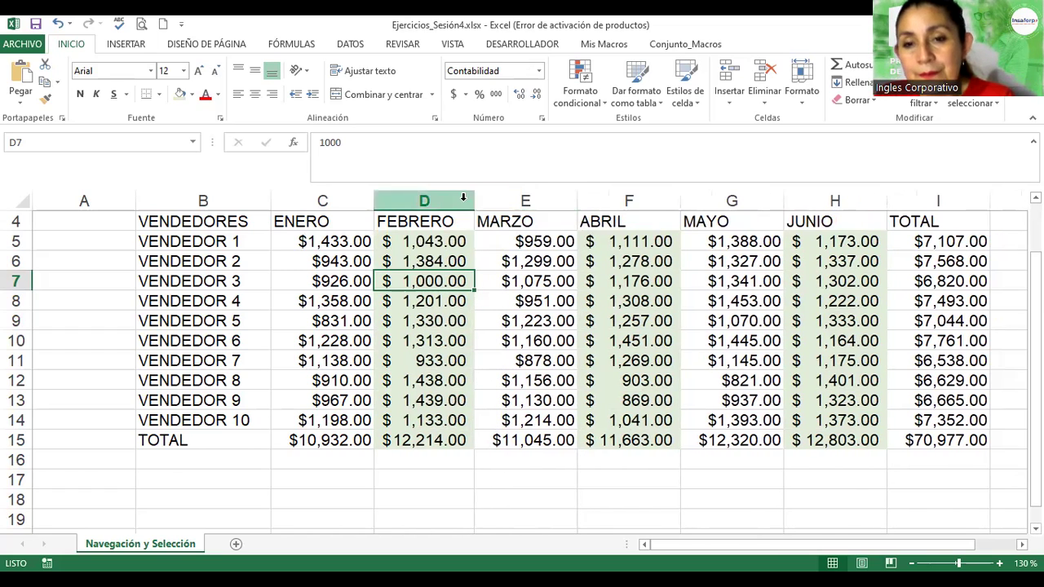
drag(473, 199, 514, 197)
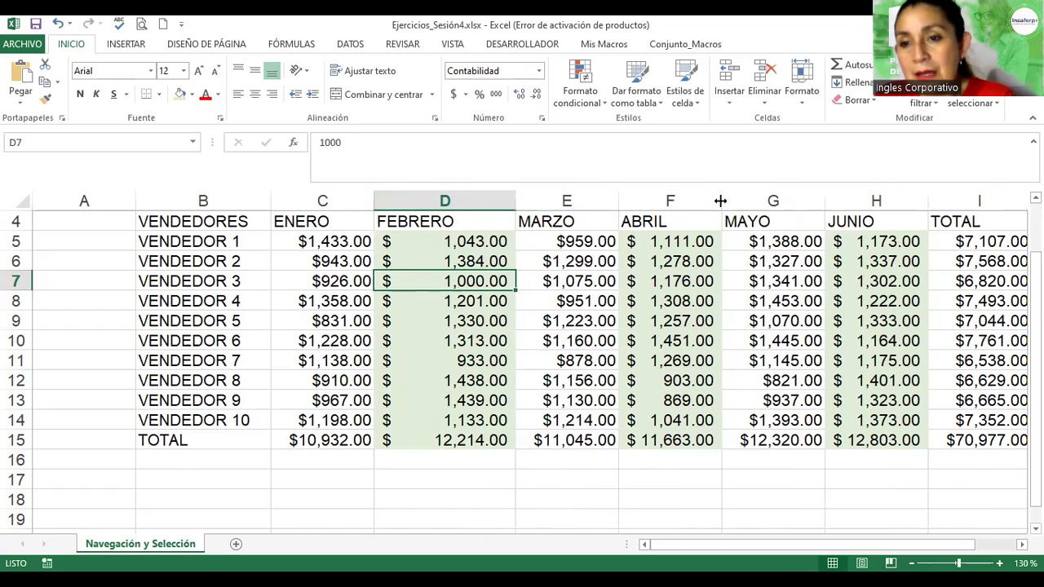
drag(721, 200, 762, 200)
drag(967, 198, 1004, 200)
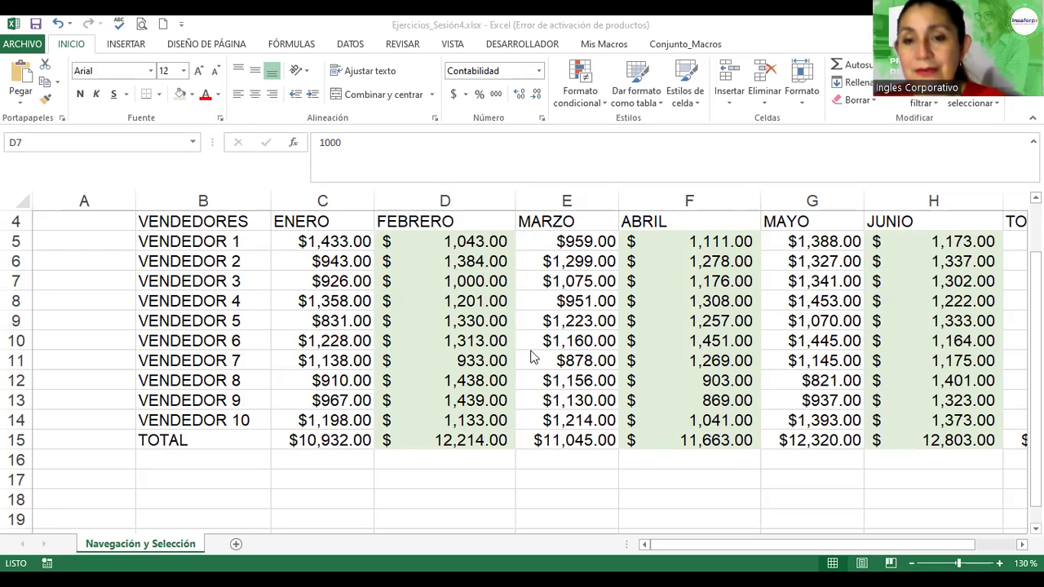
click(510, 275)
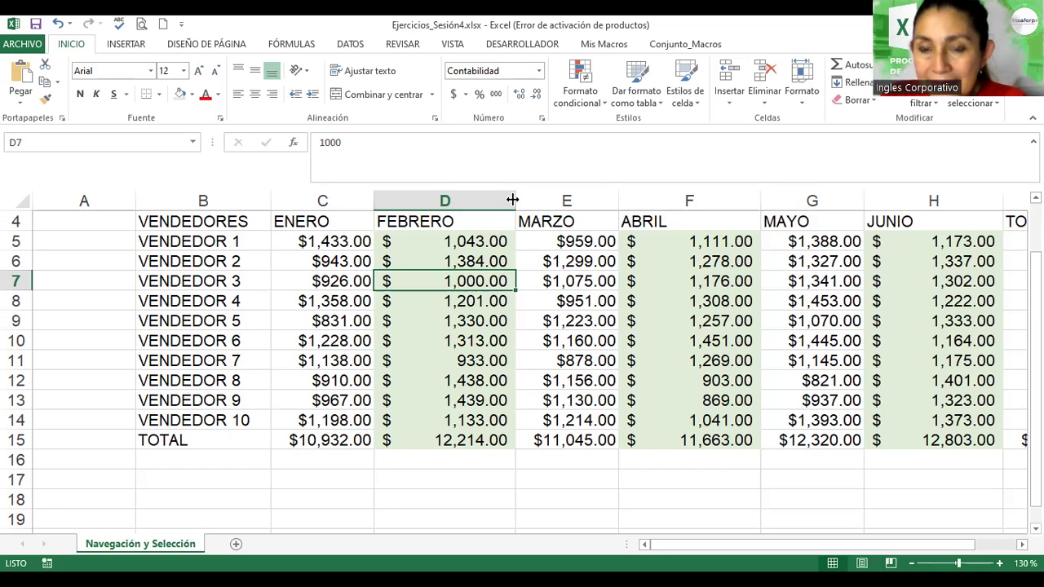
mouse_move(513, 200)
mouse_down()
mouse_move(543, 192)
mouse_move(513, 200)
mouse_up()
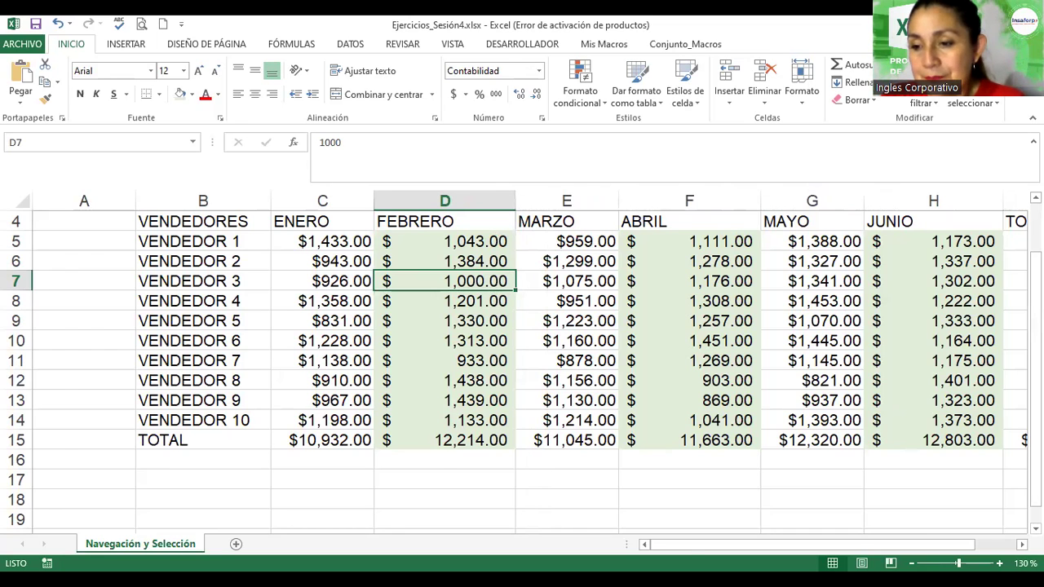
click(1023, 544)
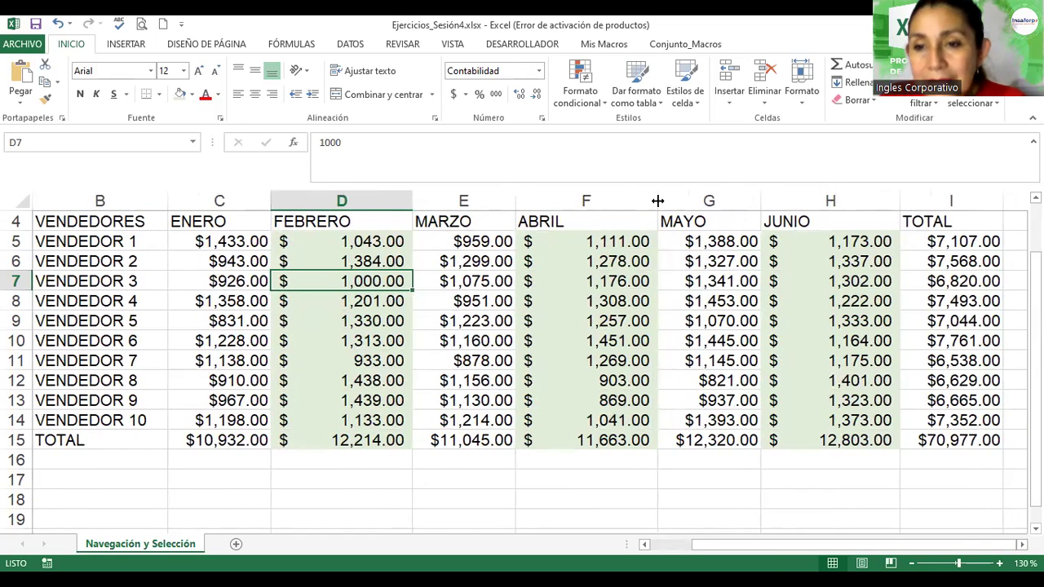
mouse_move(658, 201)
mouse_down()
mouse_move(692, 200)
mouse_move(655, 209)
mouse_up()
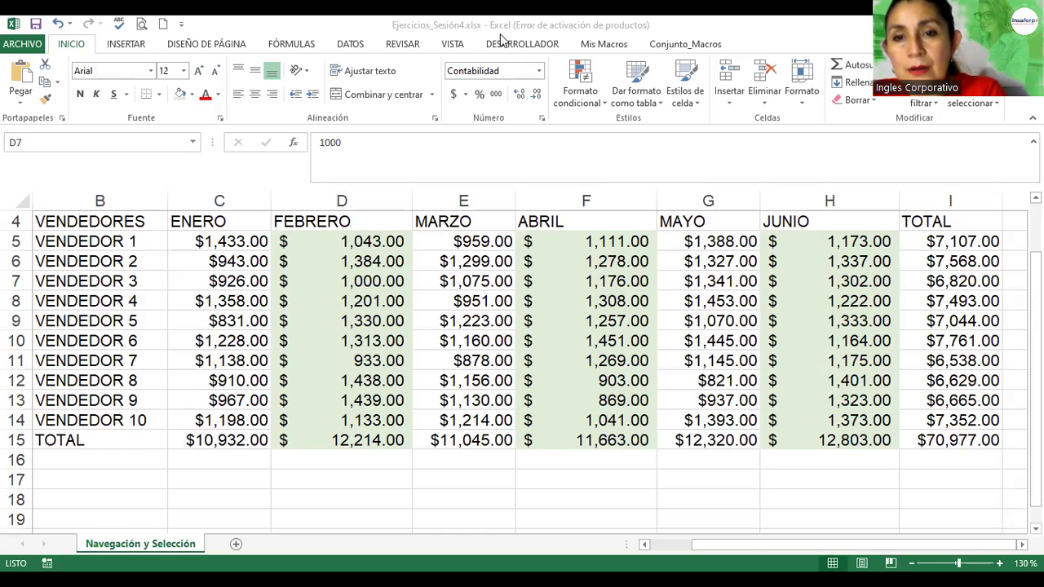
- Format the table headers in B4:I4 as bold italic with font size 16
key(alt+Tab)
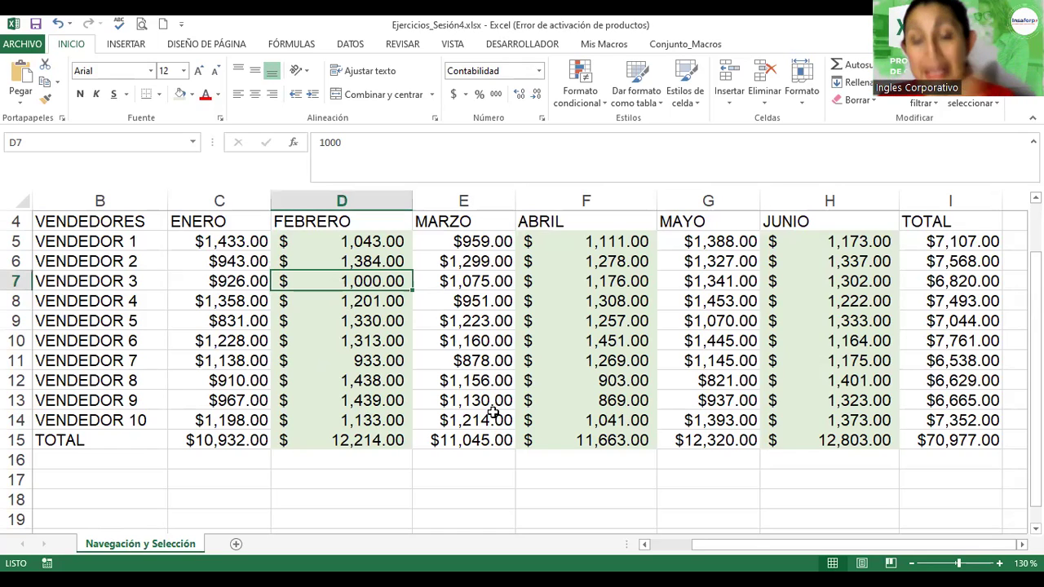
click(563, 299)
scroll(540, 321, down, 1)
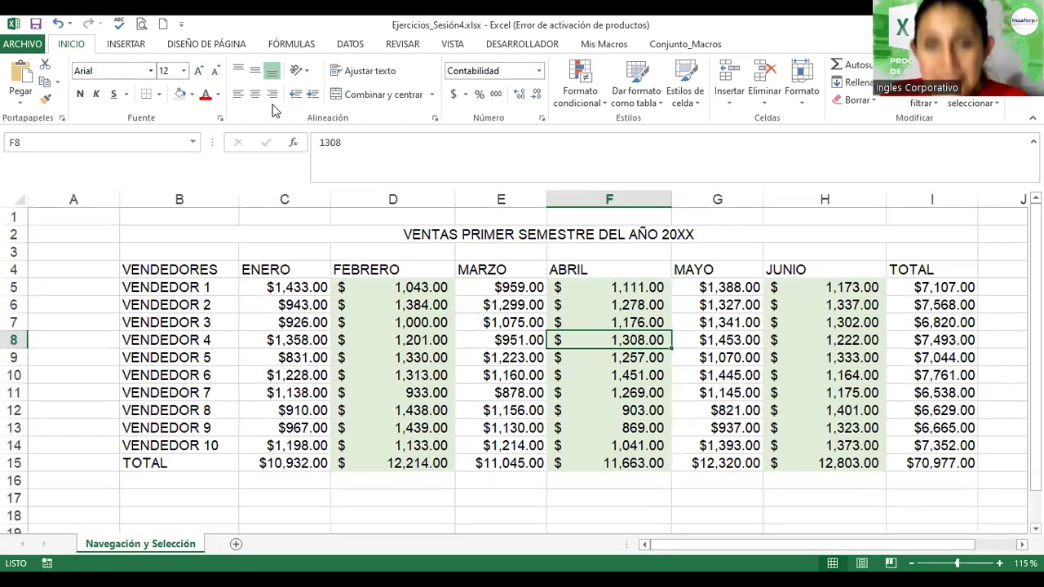
click(151, 268)
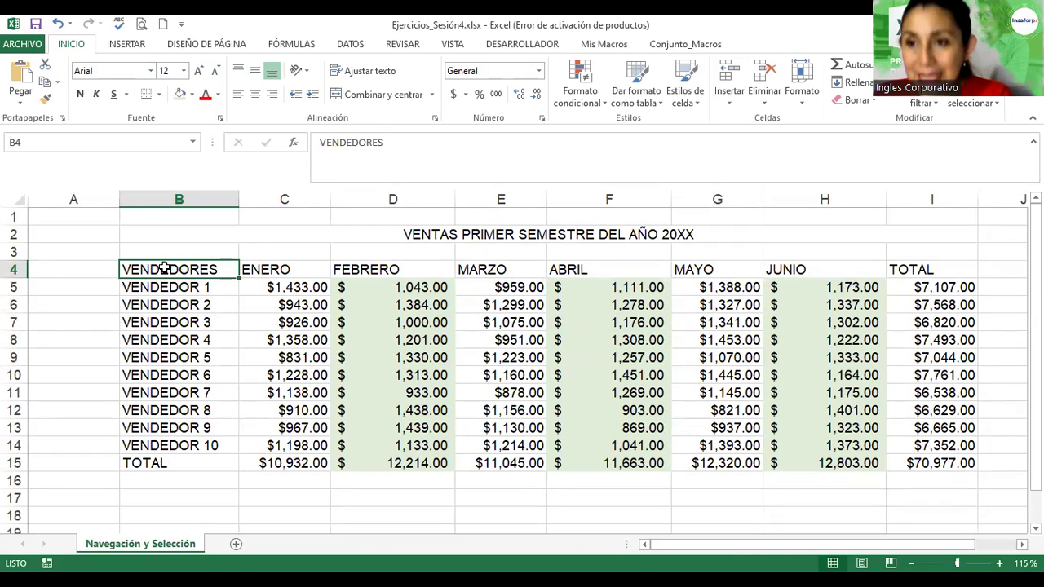
drag(165, 268, 920, 268)
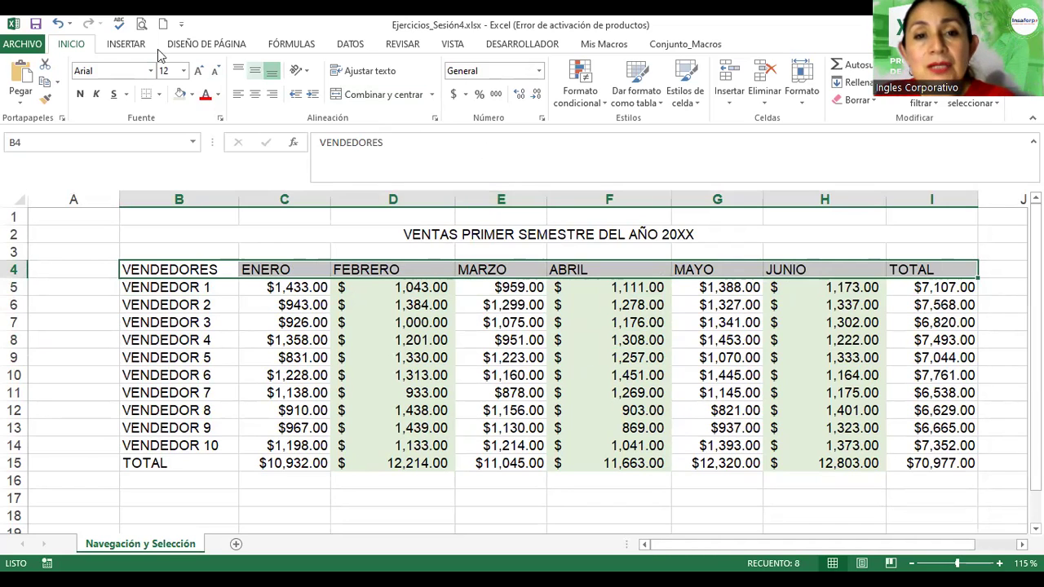
click(81, 96)
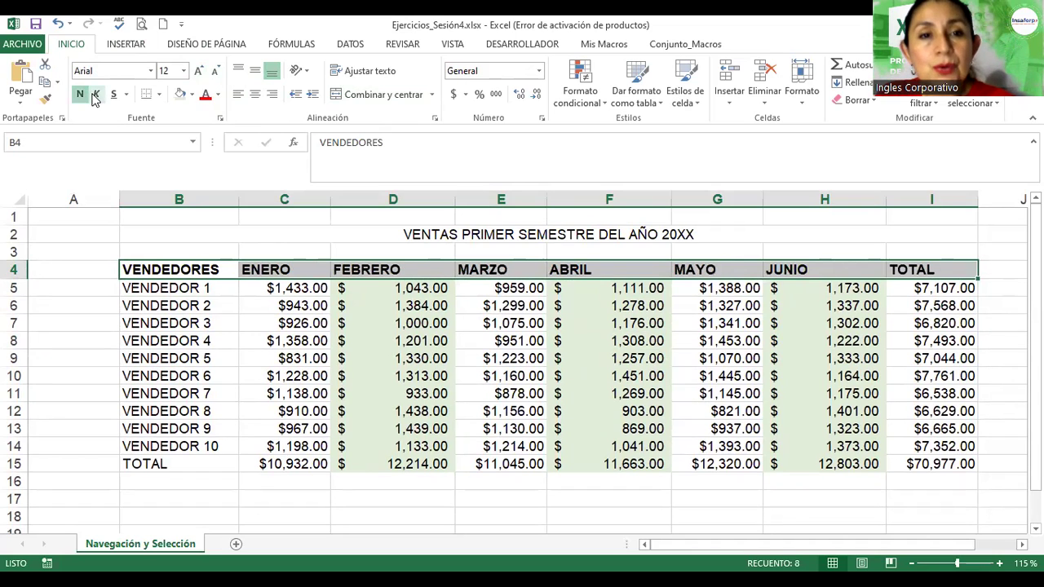
click(96, 95)
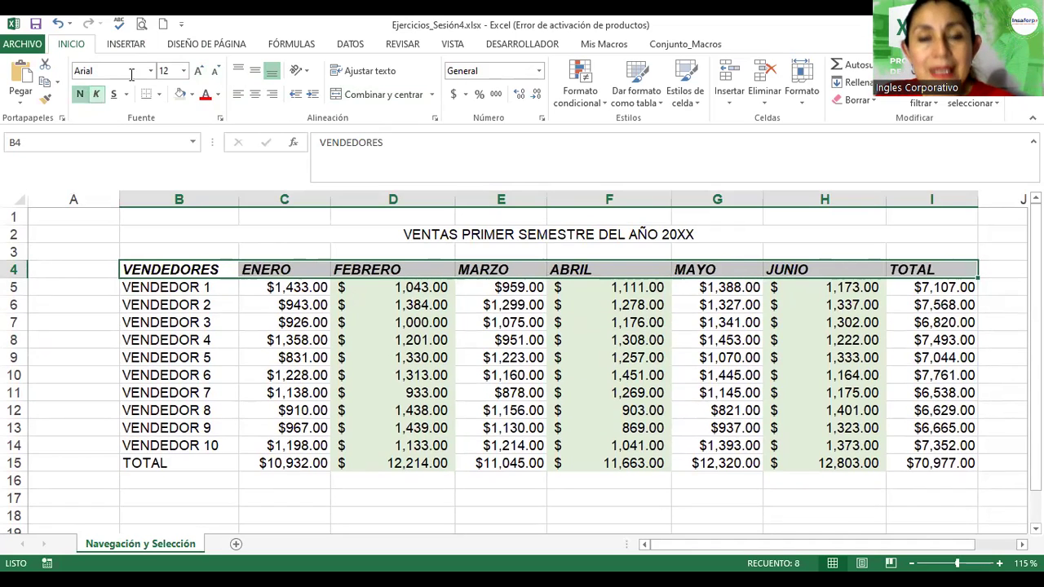
click(198, 72)
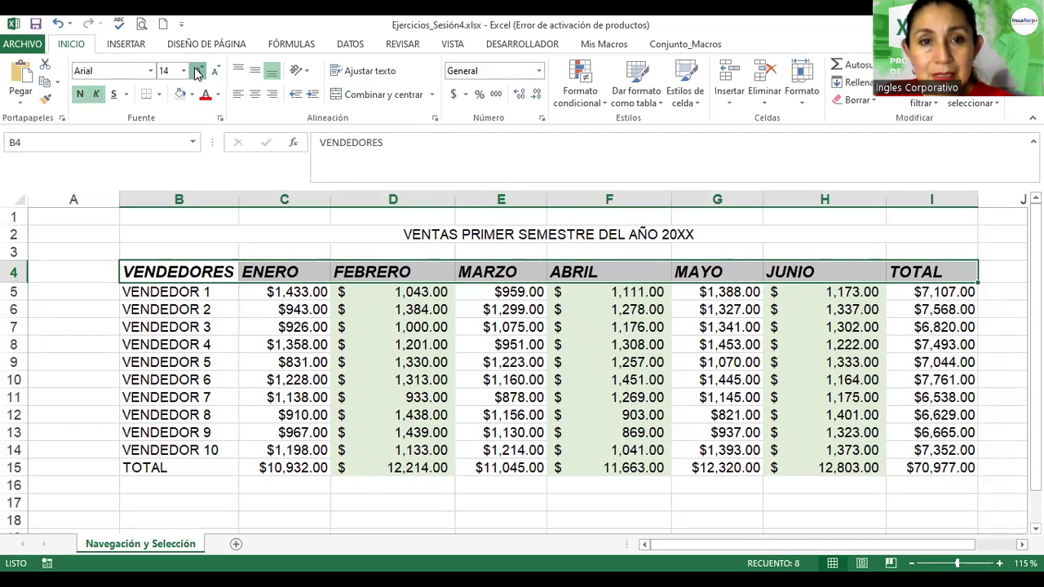
click(197, 73)
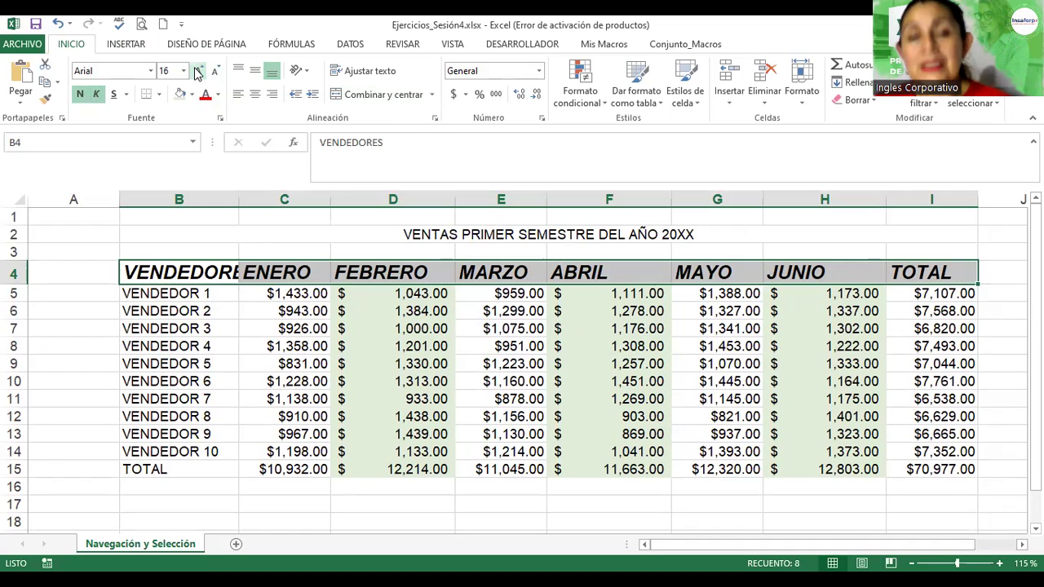
- Center the headers in B4:I4 horizontally and set their font color to standard purple
click(253, 96)
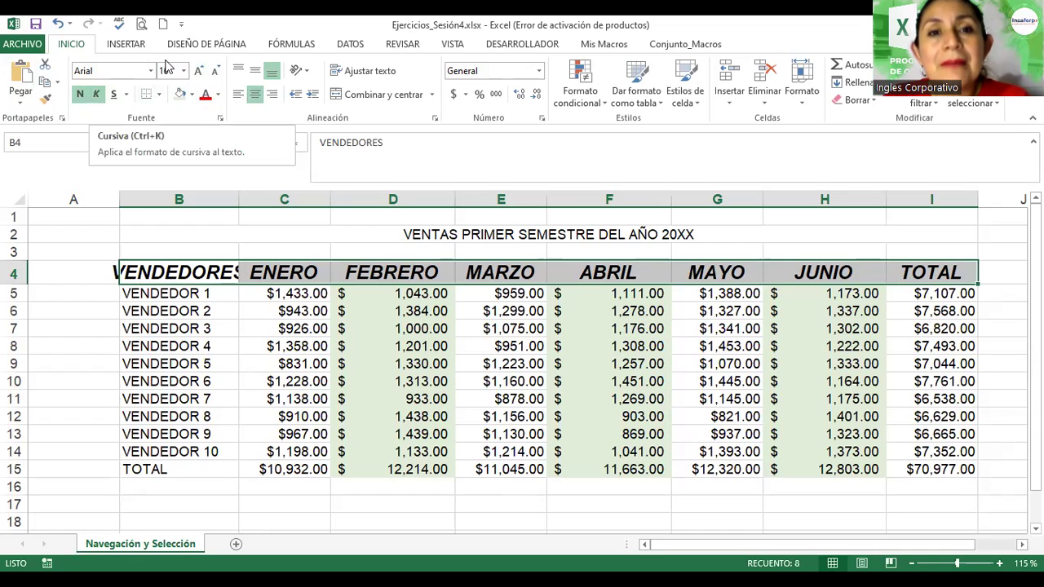
click(218, 95)
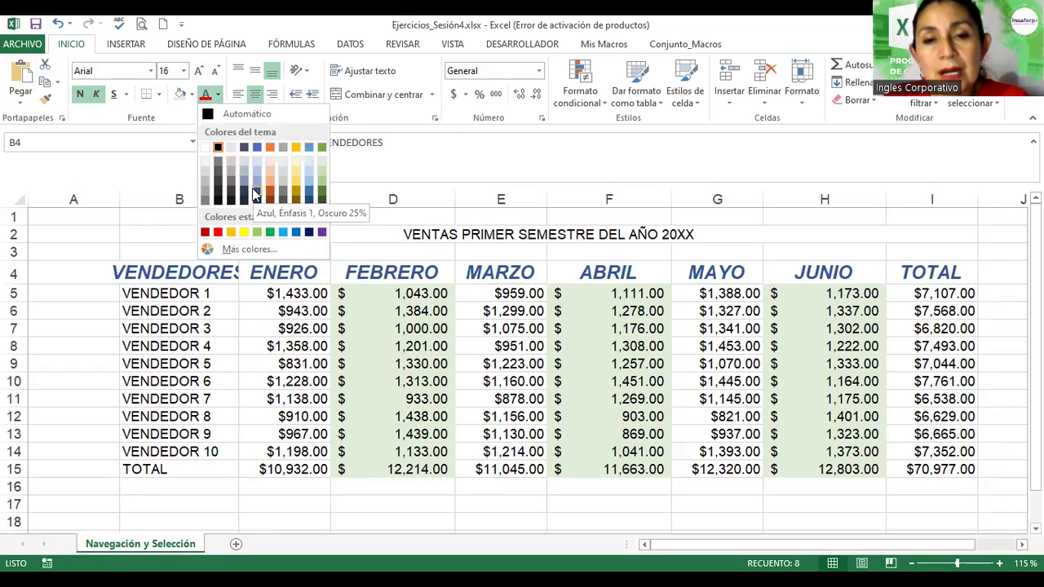
click(322, 234)
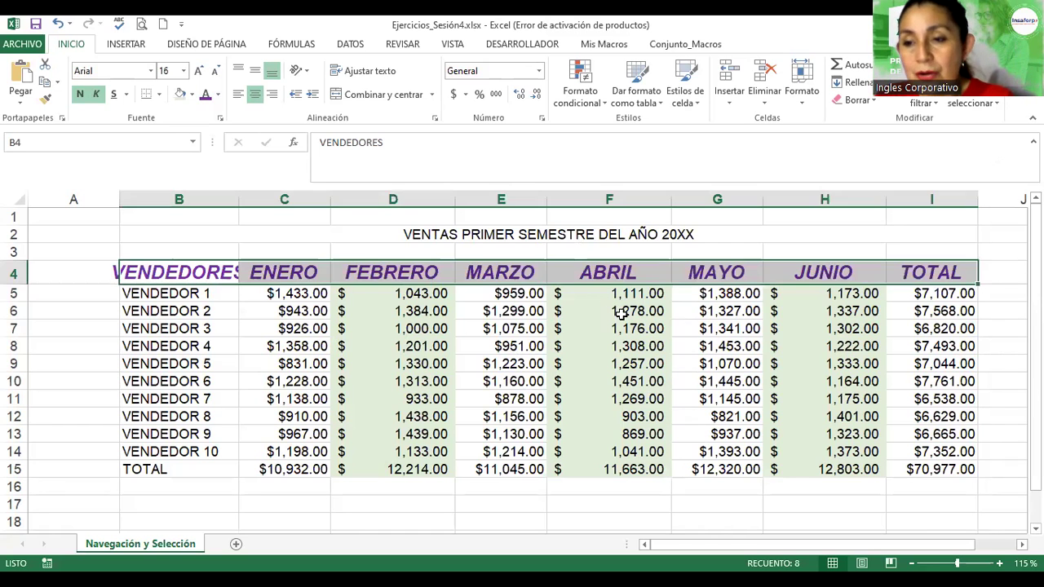
- Set the column width of the non-adjacent VENDEDORES and TOTAL columns (B and I) to 20
scroll(611, 309, down, 2)
scroll(606, 305, up, 1)
click(581, 311)
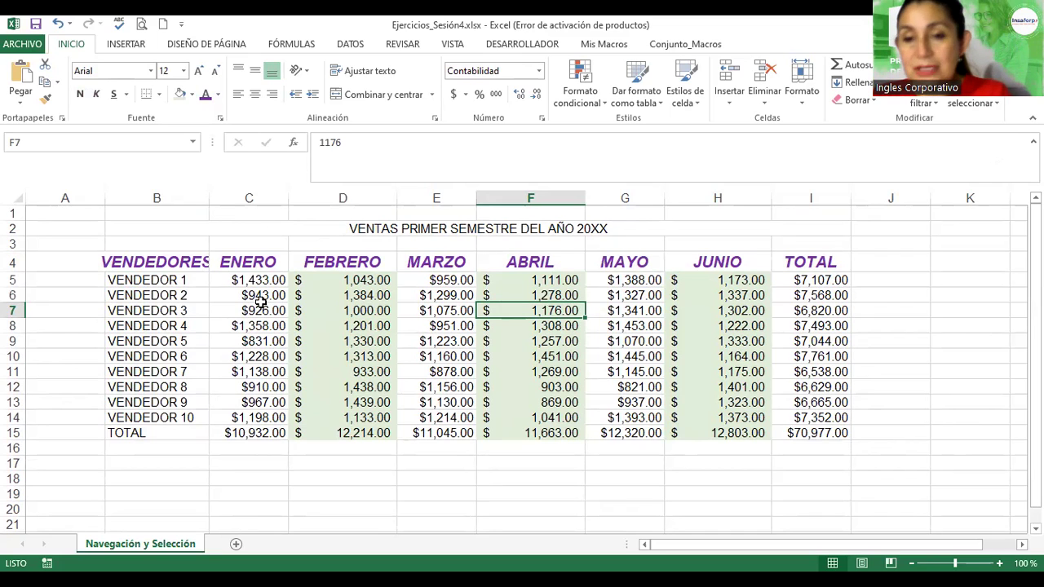
click(142, 259)
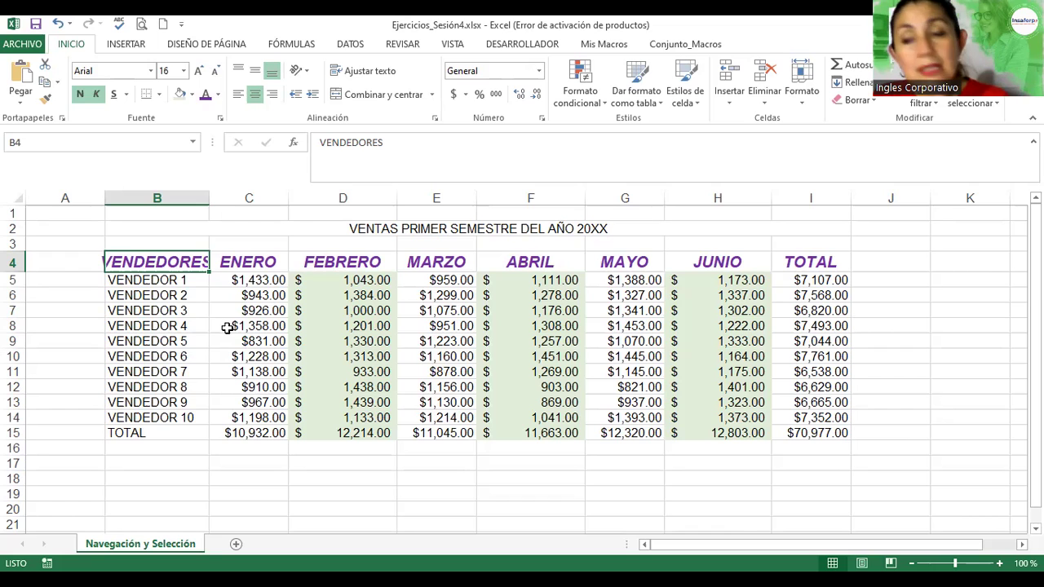
ctrl+click(806, 263)
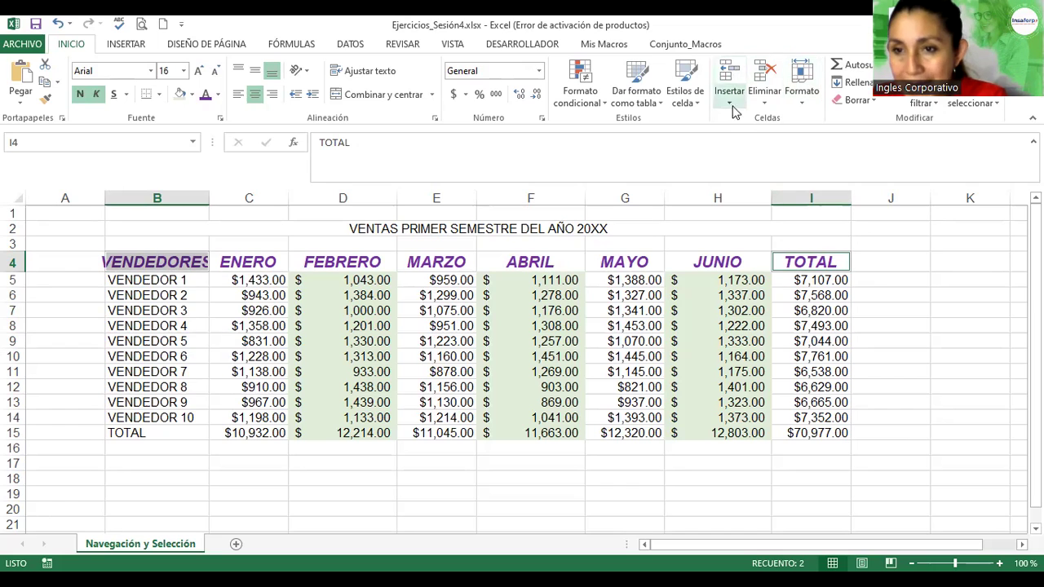
click(805, 104)
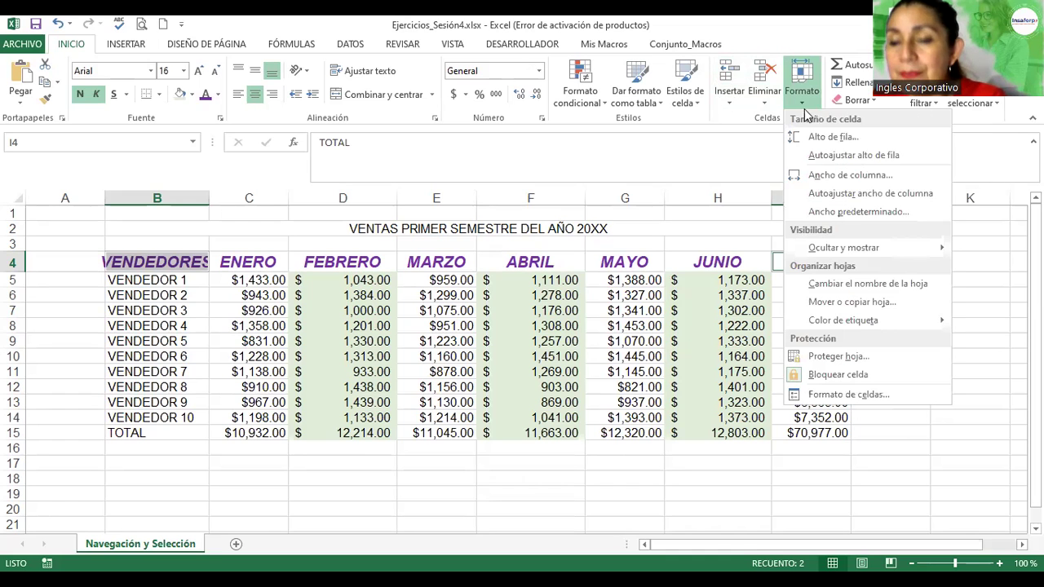
click(837, 177)
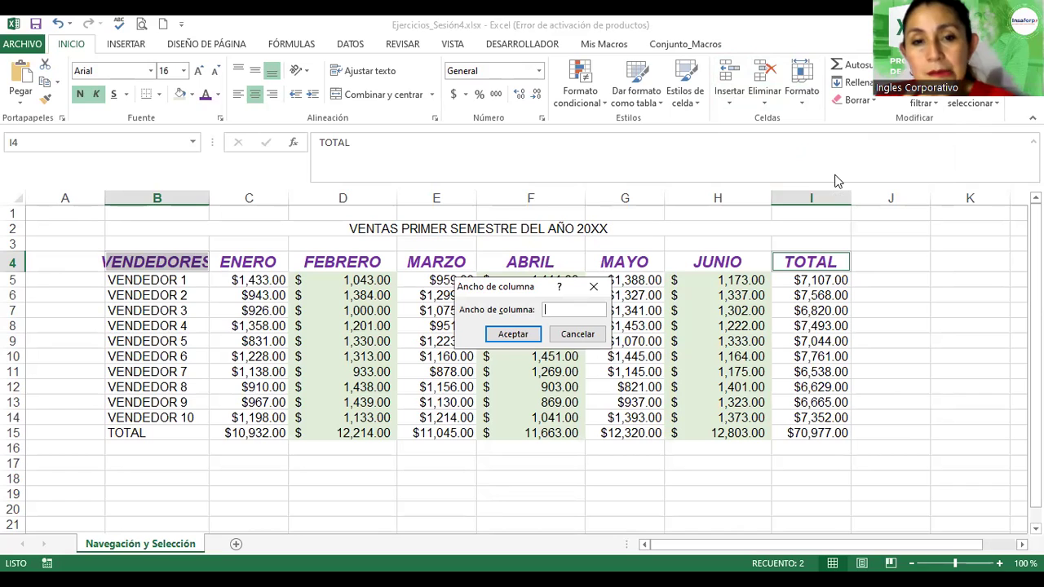
text(20)
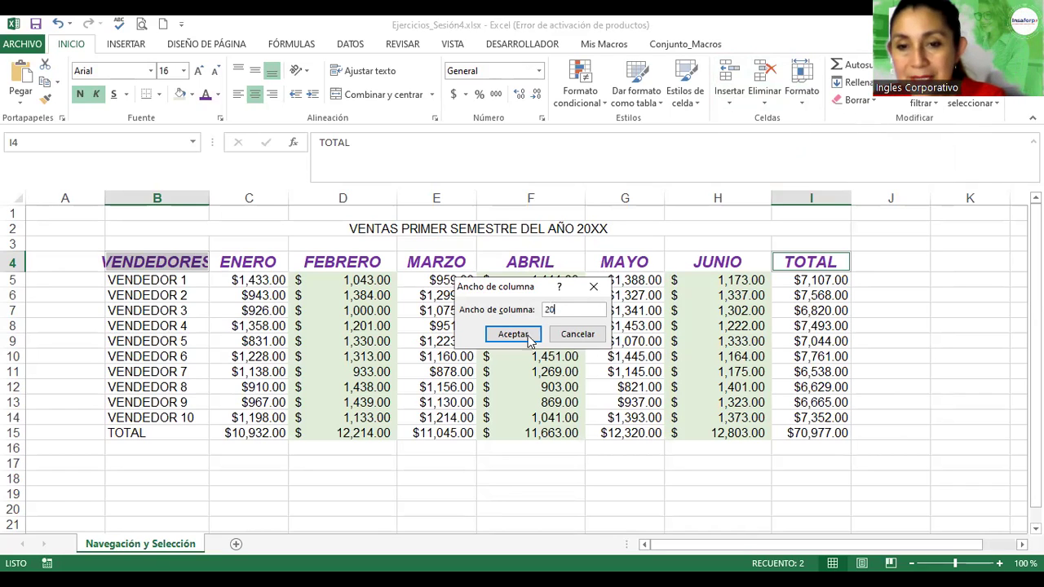
click(520, 338)
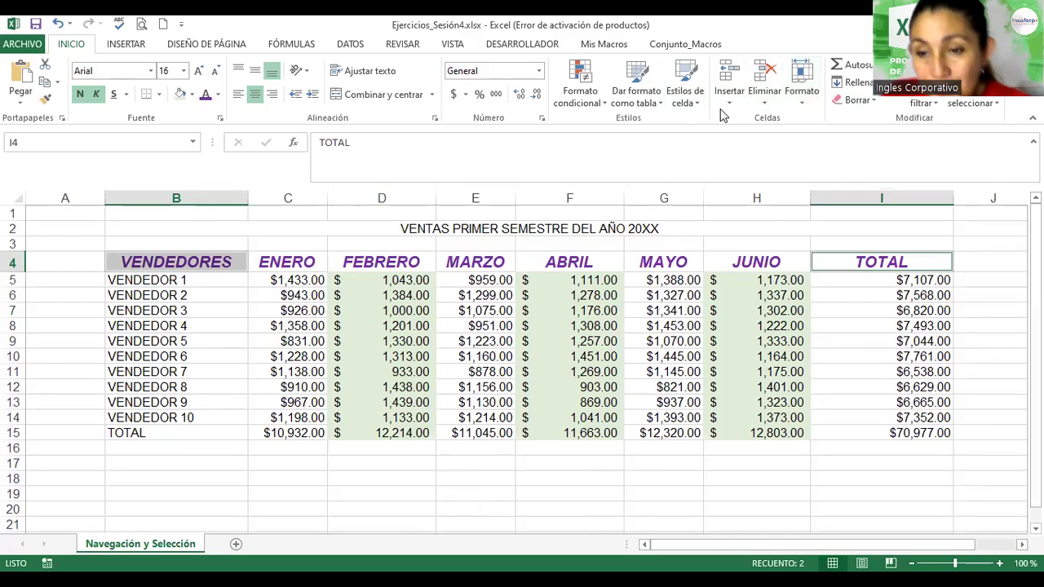
- Check the column width setting of the selected VENDEDORES and TOTAL columns without changing it
click(803, 110)
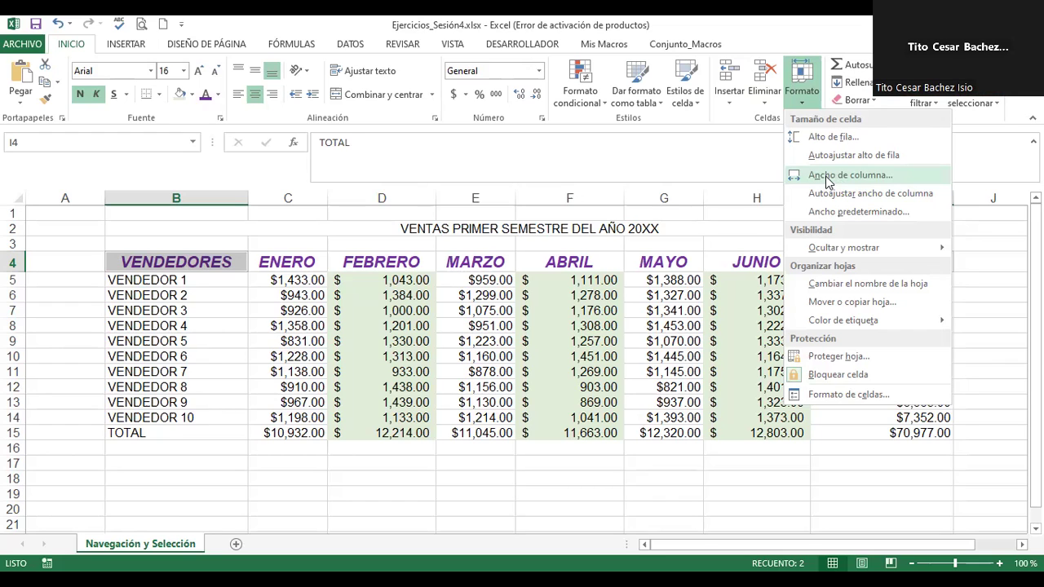
click(828, 176)
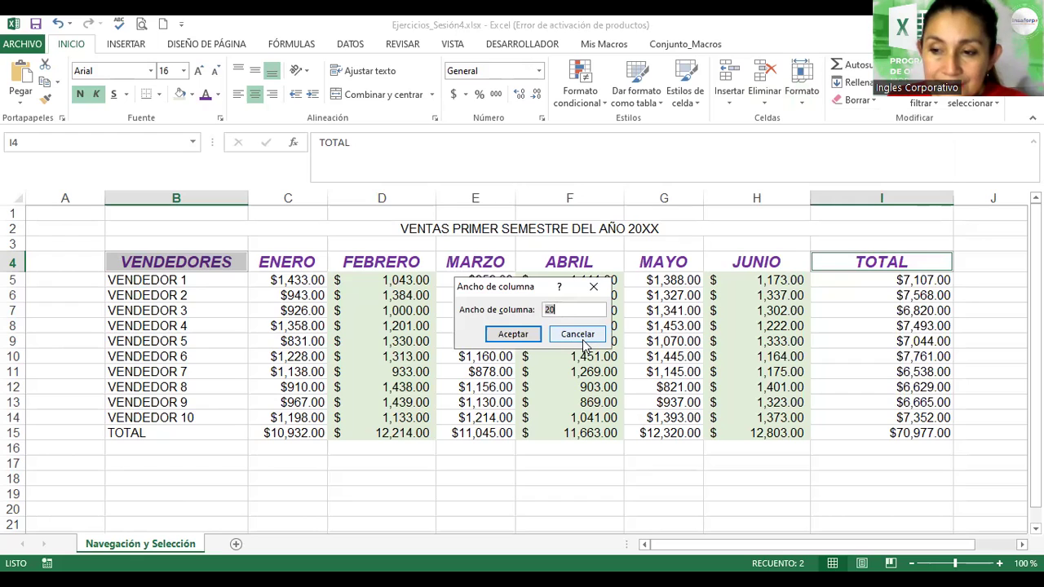
click(577, 334)
click(806, 100)
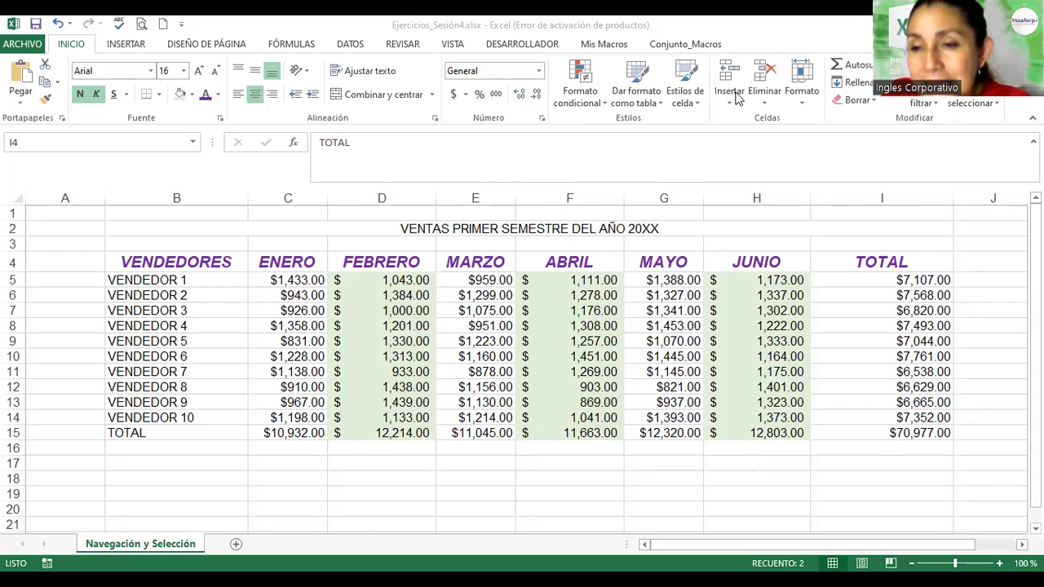
click(801, 109)
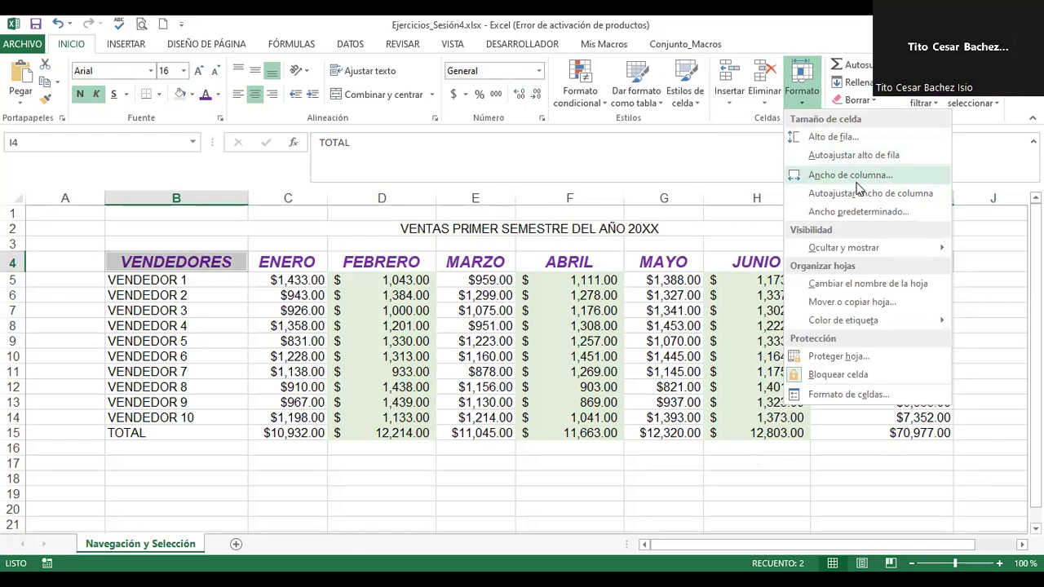
click(914, 267)
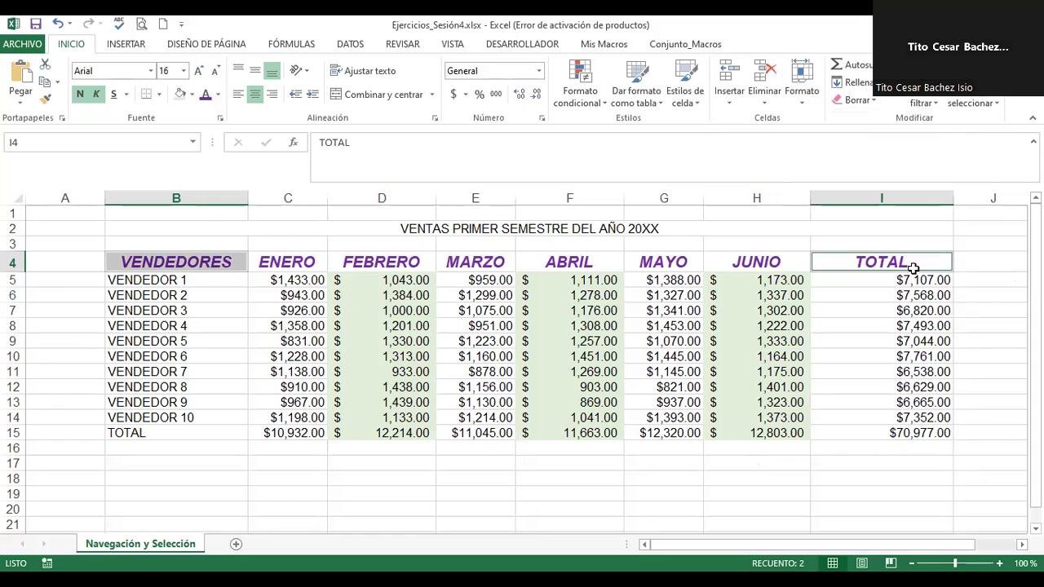
click(880, 307)
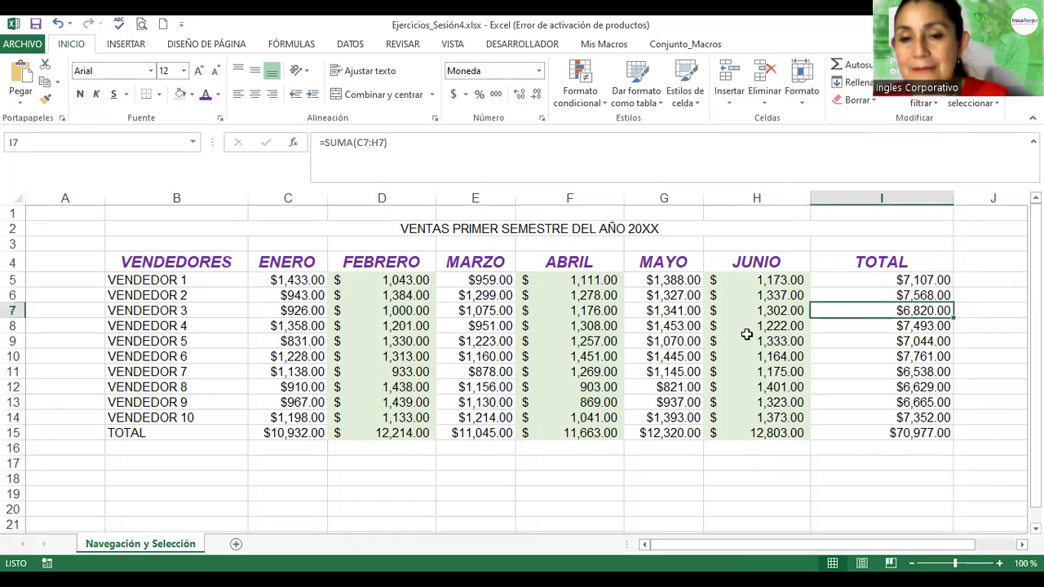
scroll(746, 334, down, 1)
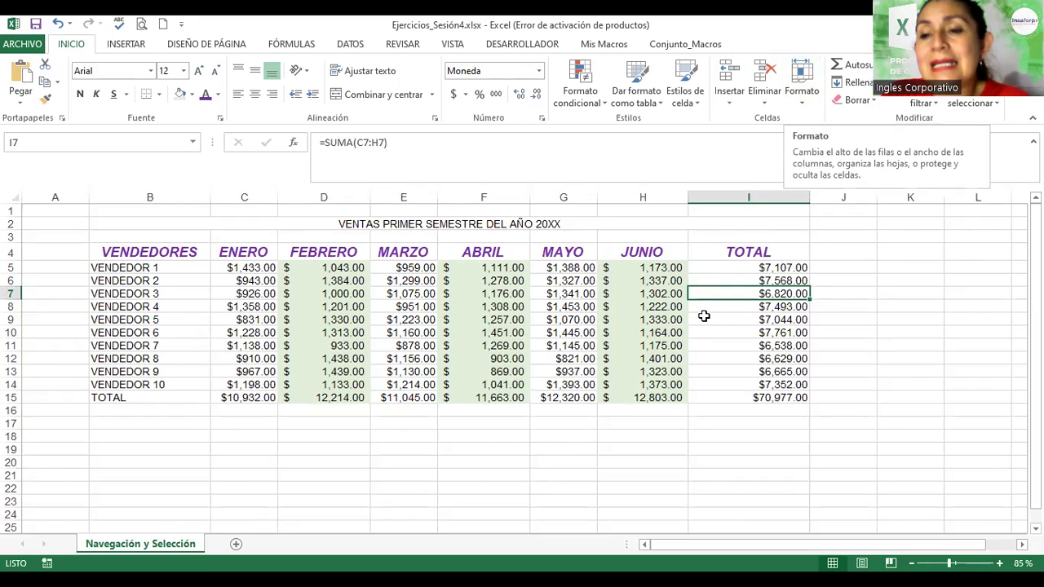
click(726, 278)
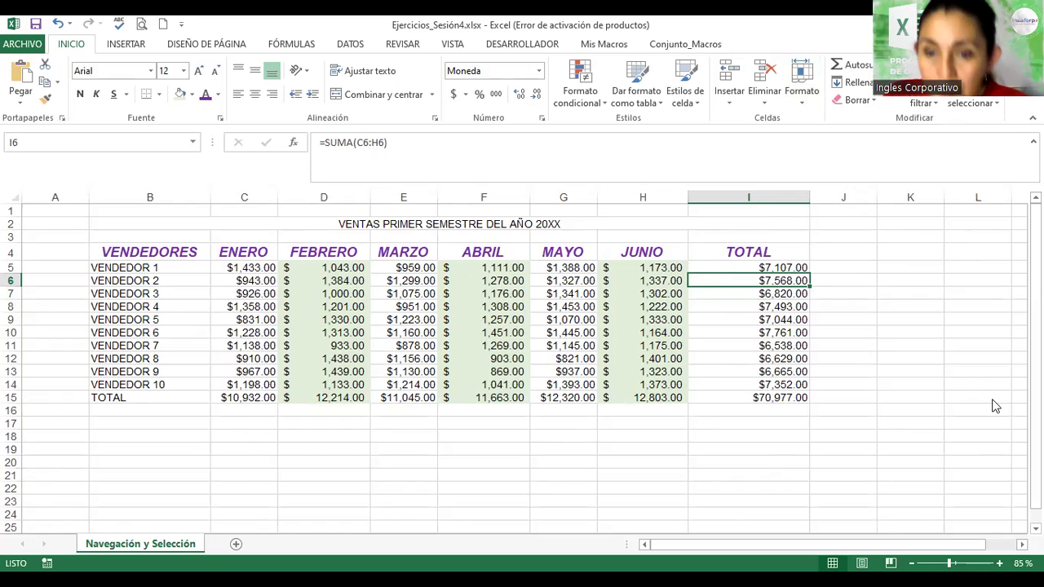
- Increase the font size of the merged title VENTAS PRIMER SEMESTRE DEL AÑO 20XX in row 2 to 24
click(492, 226)
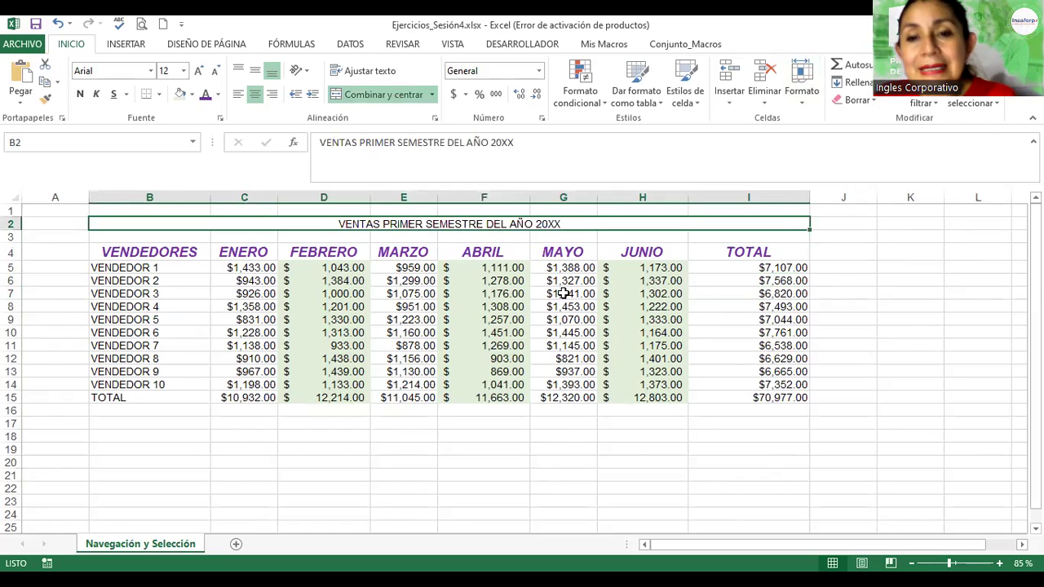
scroll(564, 294, up, 2)
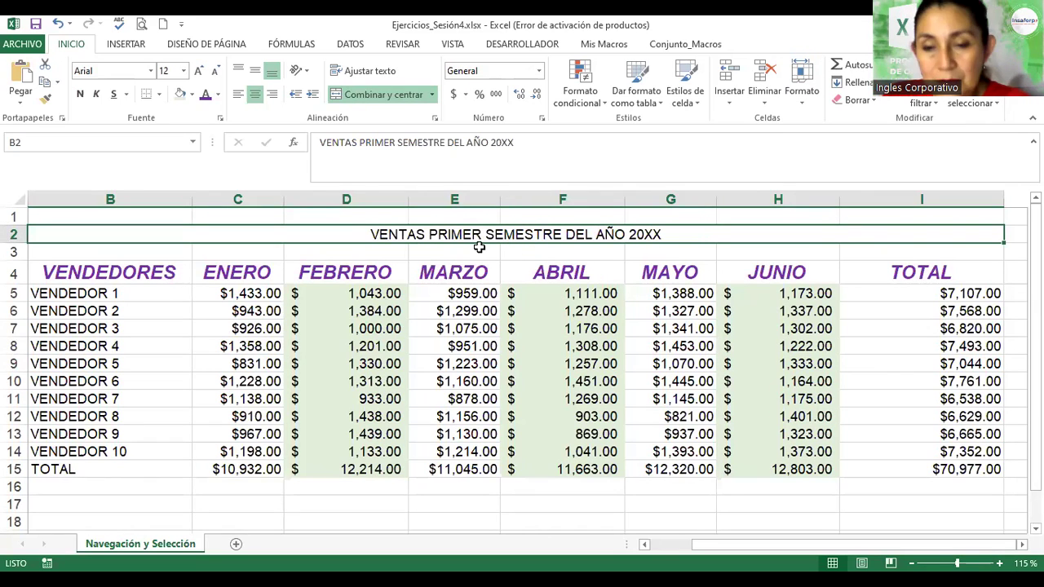
click(201, 72)
click(205, 73)
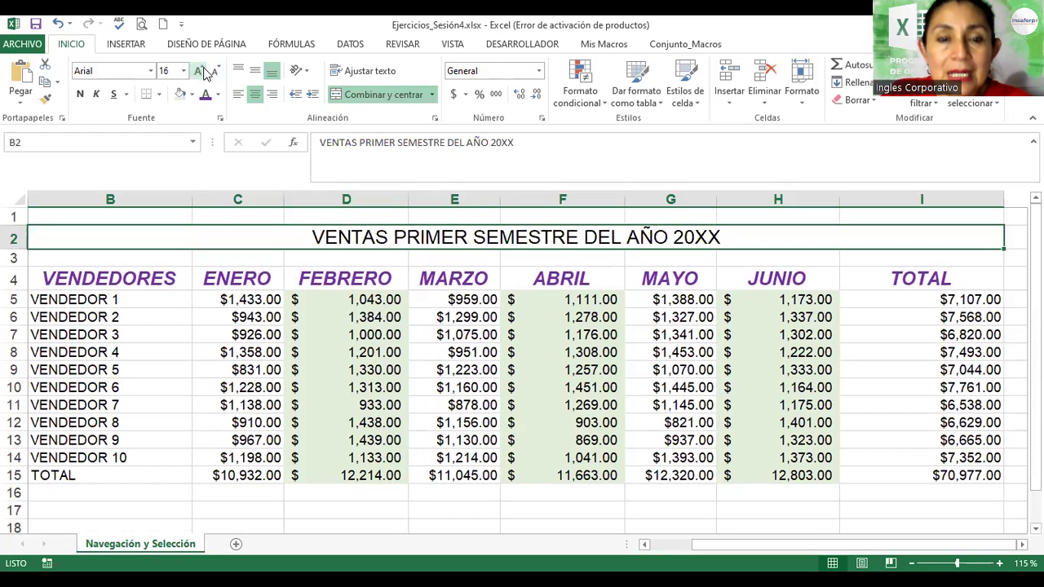
click(200, 72)
click(201, 72)
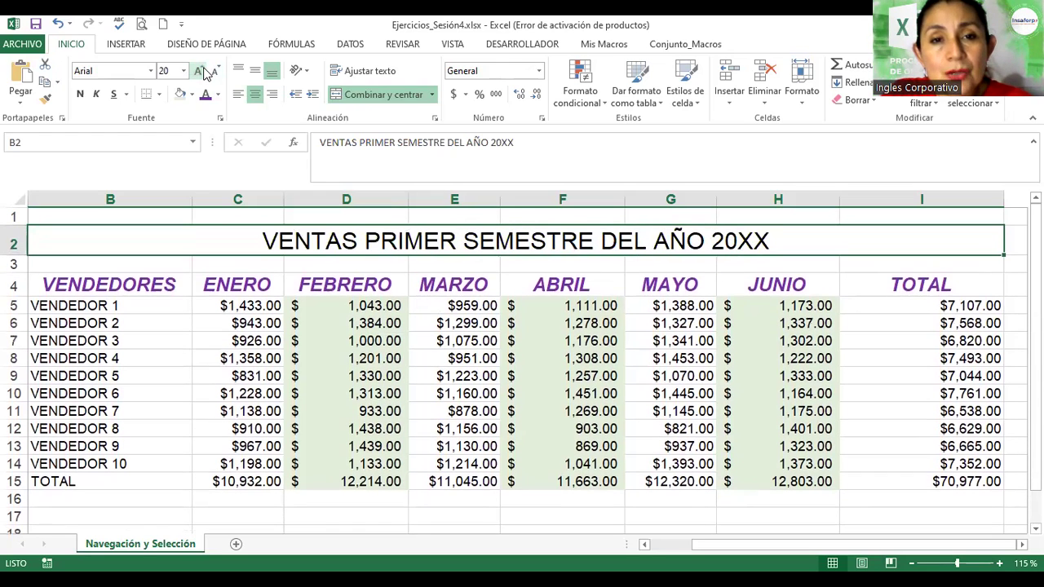
click(200, 71)
click(200, 72)
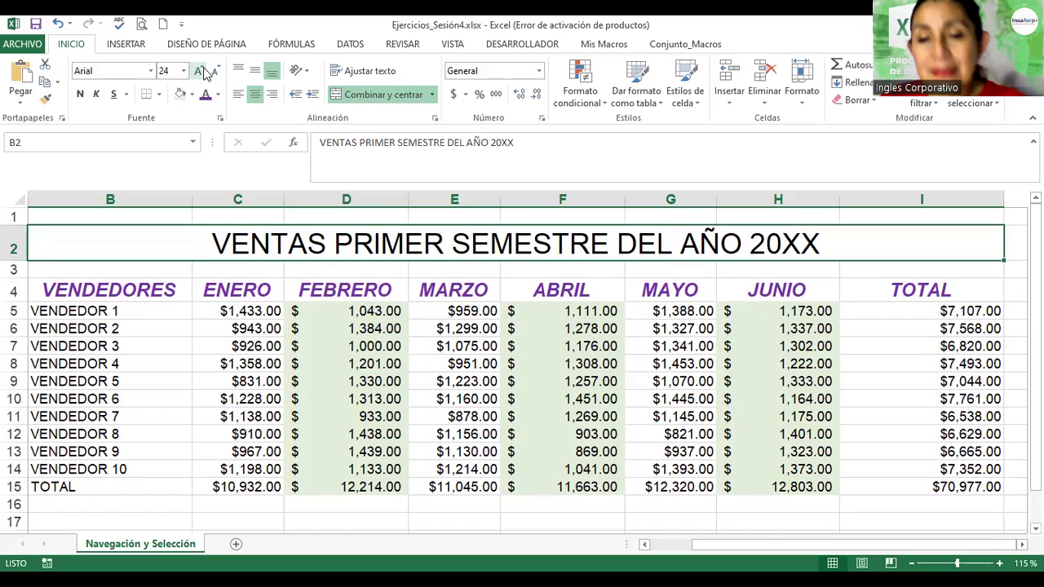
- Make the title in row 2 bold and italic and fill it with the lightest gold theme shade
click(81, 94)
click(96, 95)
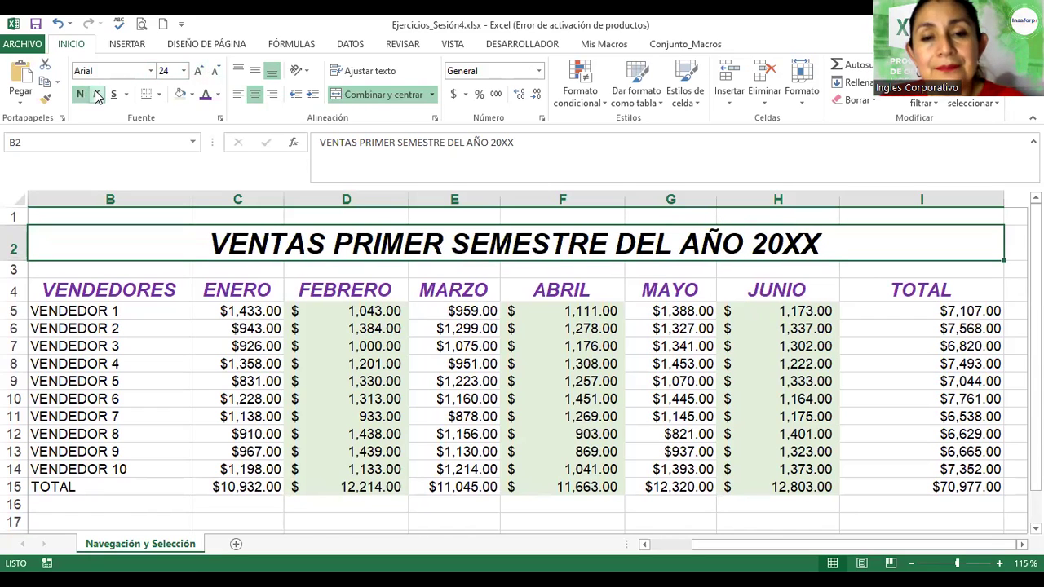
click(193, 95)
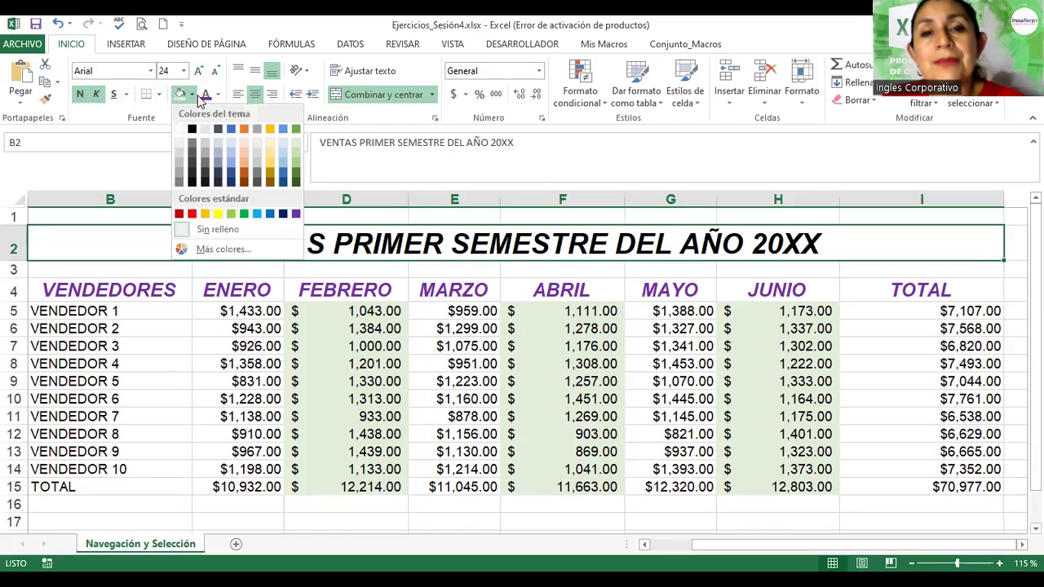
click(272, 147)
click(545, 269)
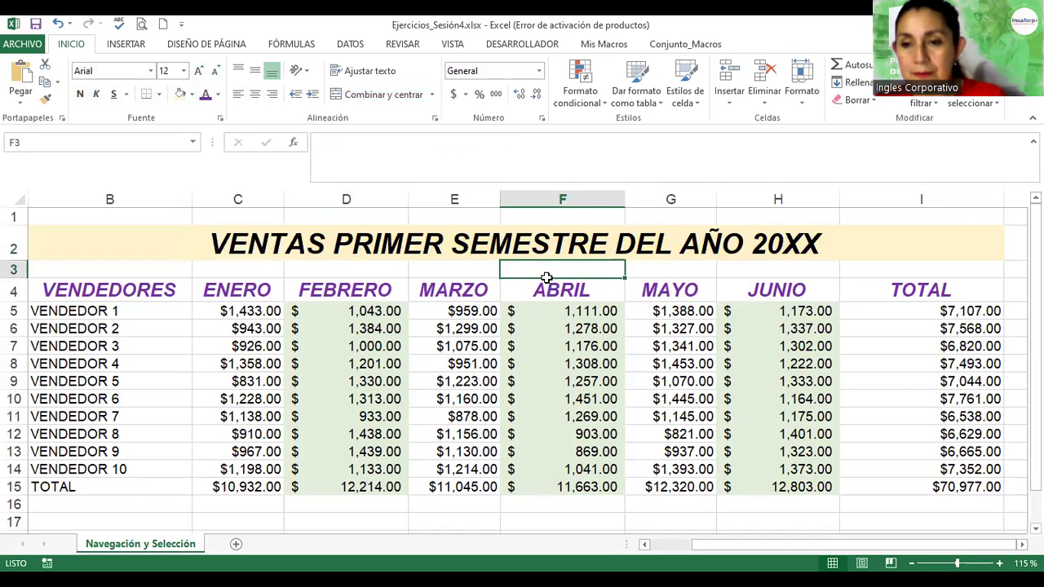
- Select the table headers in B4:I4 and increase the height of row 4
scroll(546, 278, down, 1)
scroll(547, 277, down, 1)
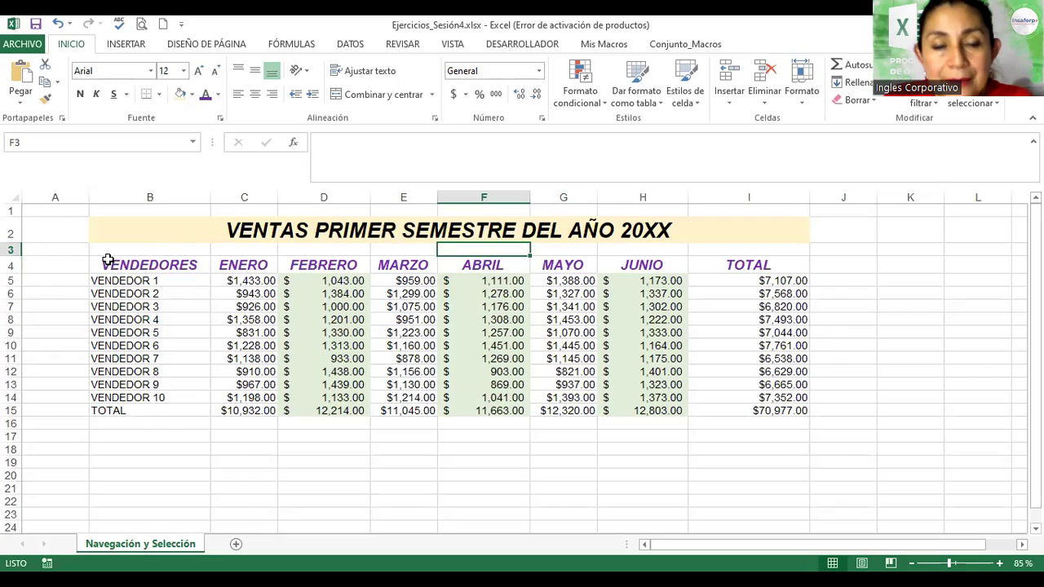
drag(110, 264, 722, 266)
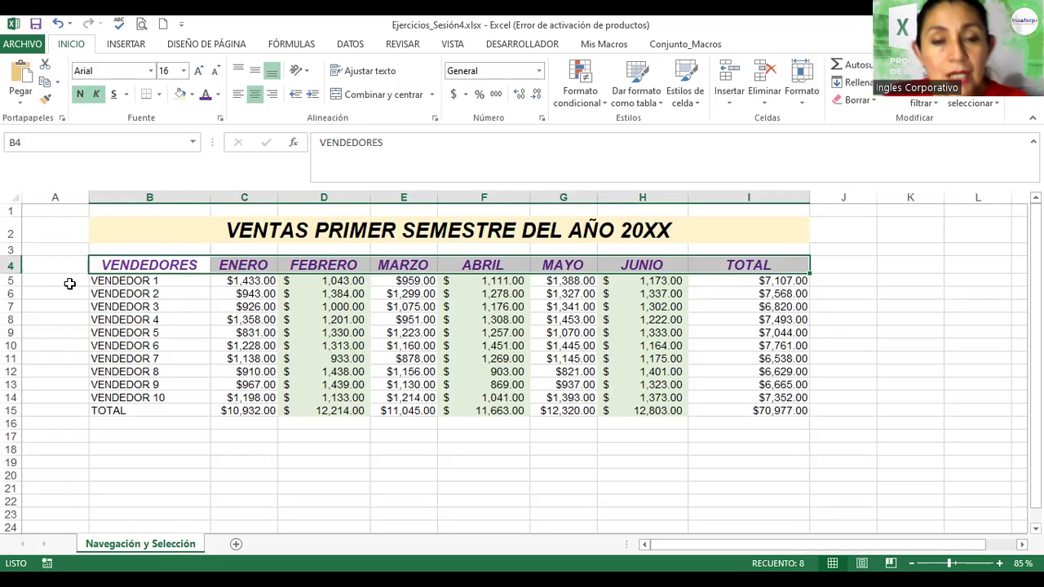
scroll(70, 289, up, 2)
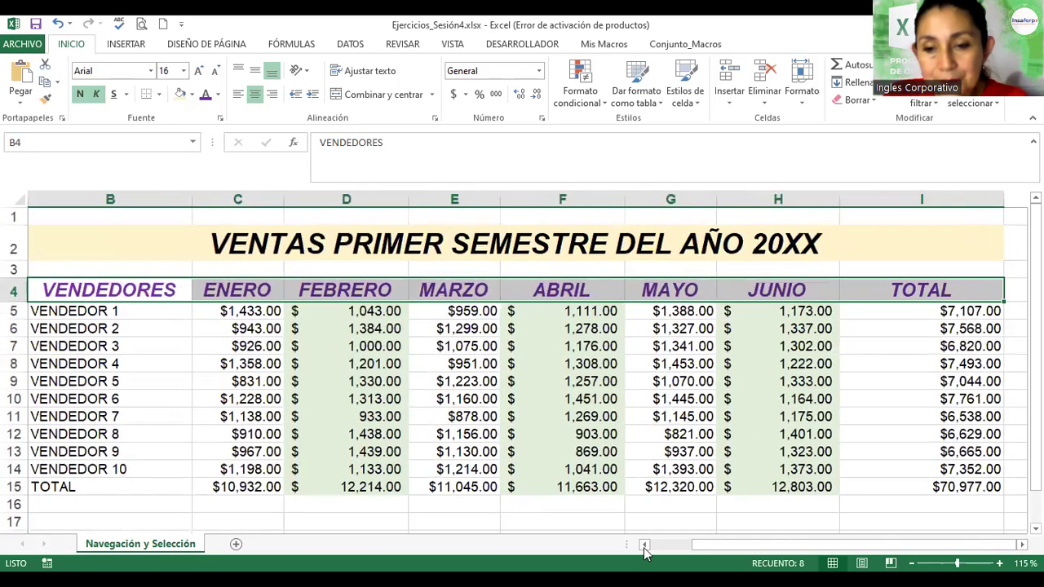
drag(729, 548, 690, 555)
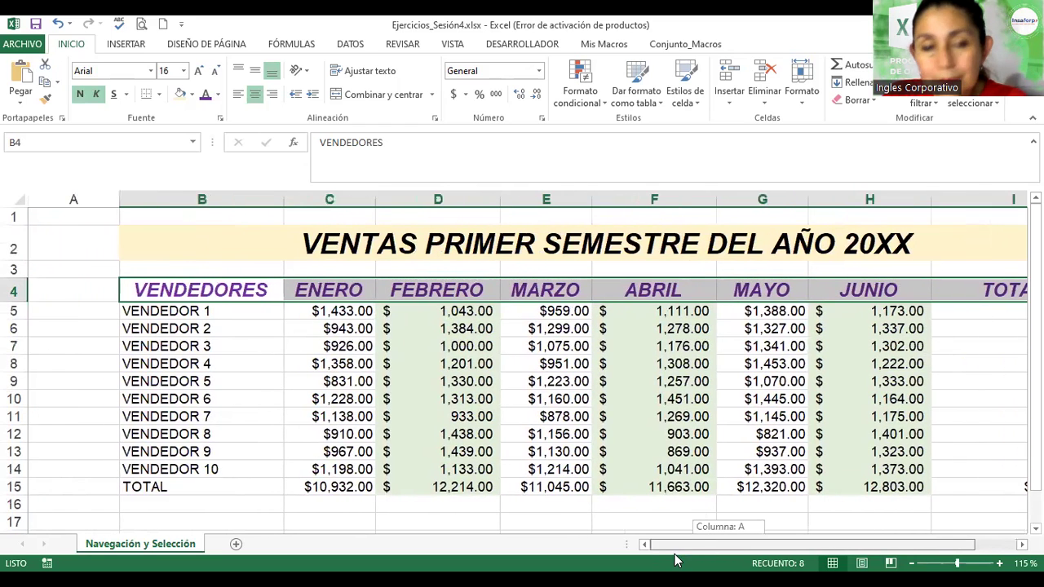
scroll(71, 285, up, 3)
drag(789, 548, 749, 549)
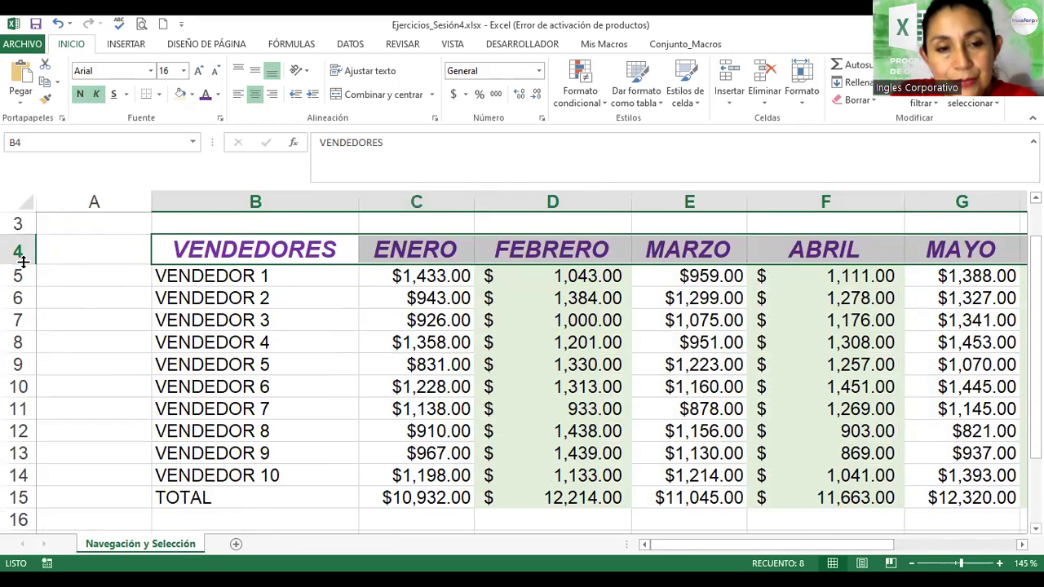
drag(23, 261, 31, 278)
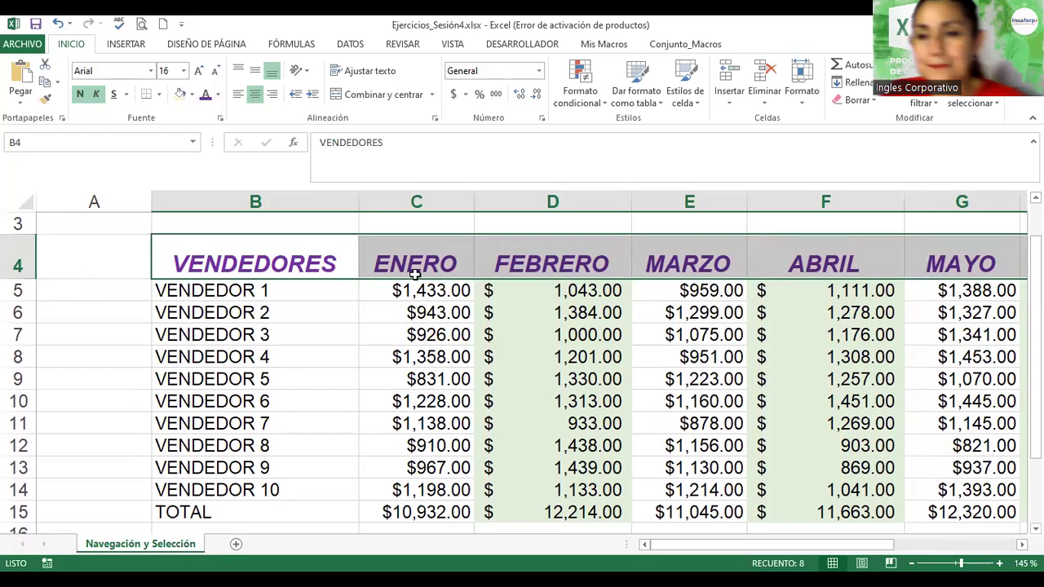
- Align the headers in B4:I4 vertically to the middle of their cells
ctrl+scroll(427, 289, down, 1)
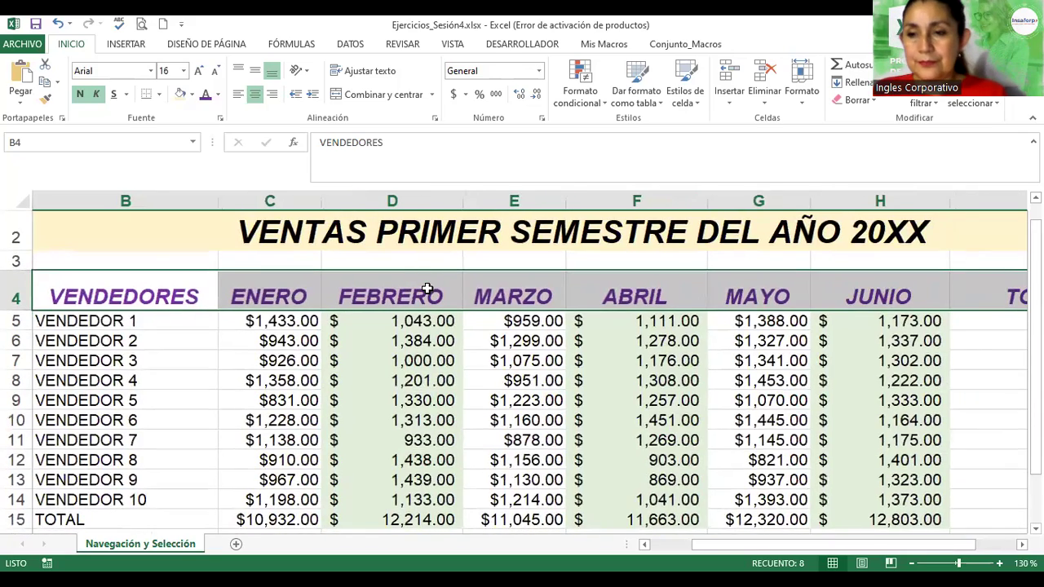
ctrl+scroll(427, 289, down, 1)
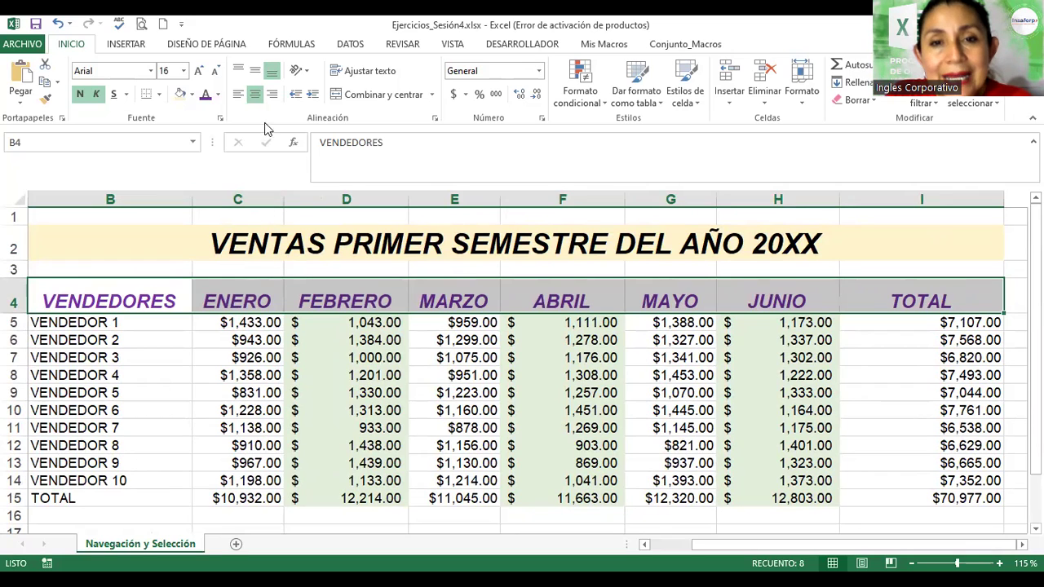
click(253, 72)
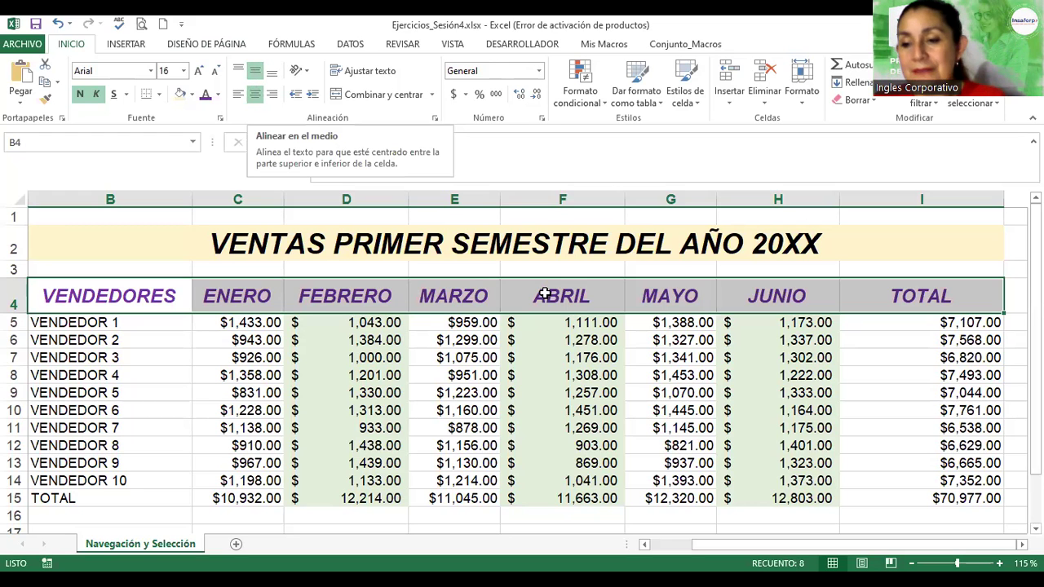
click(659, 359)
- Make the TOTAL row of the sales table, B15:I15, bold
scroll(659, 359, down, 2)
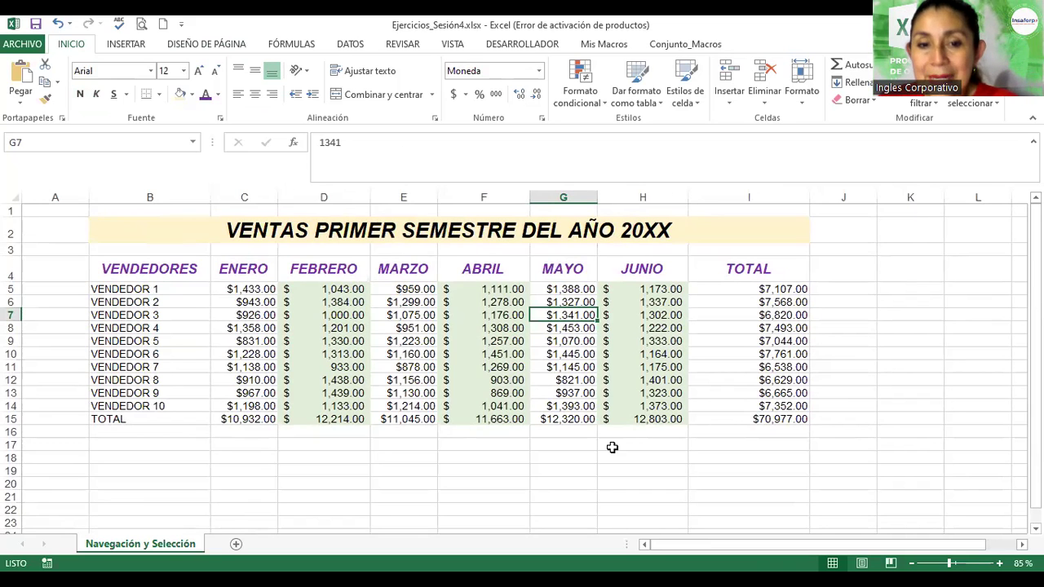
scroll(553, 386, up, 3)
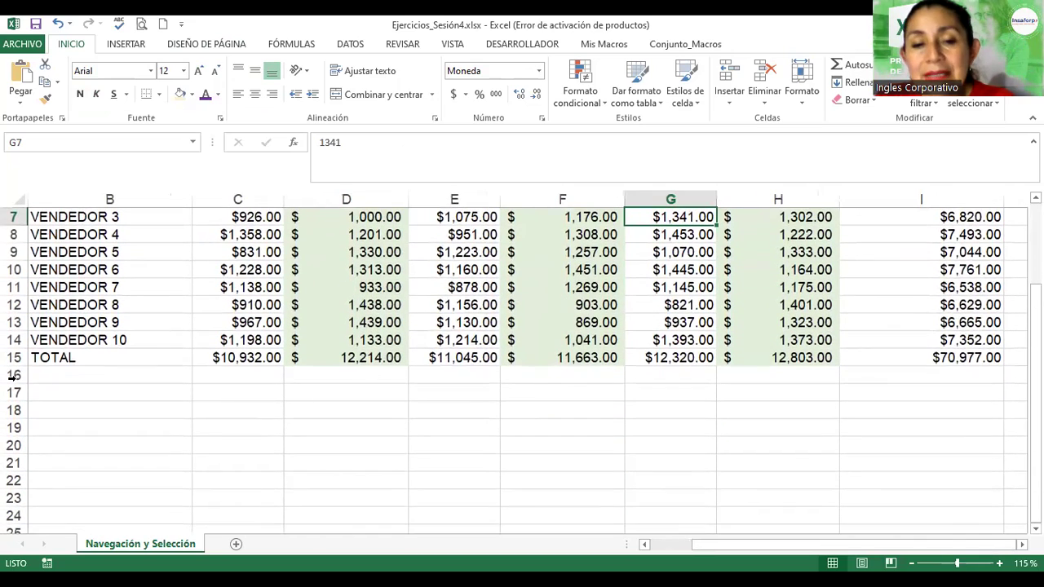
click(90, 359)
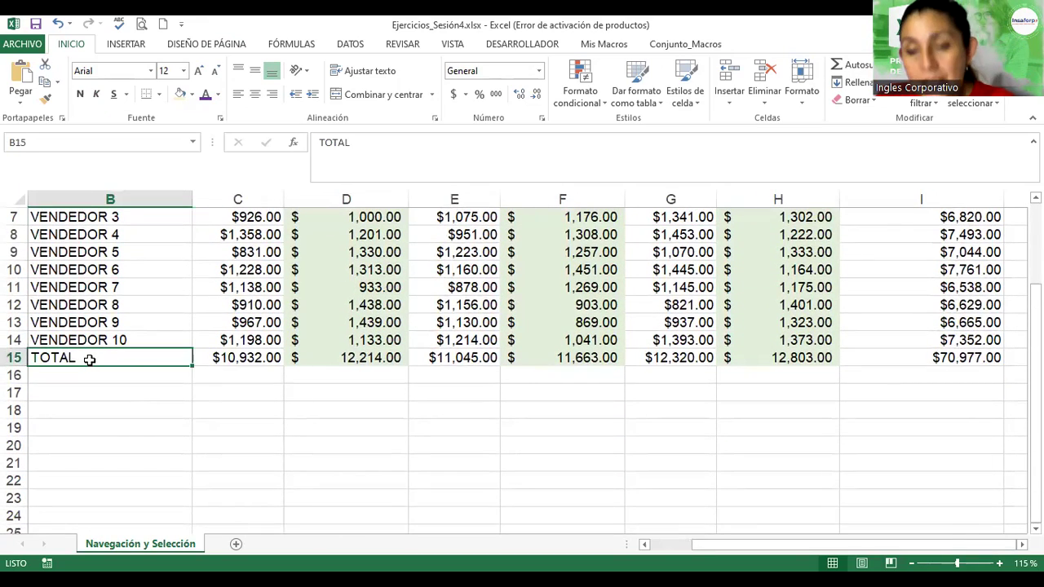
click(236, 363)
click(323, 359)
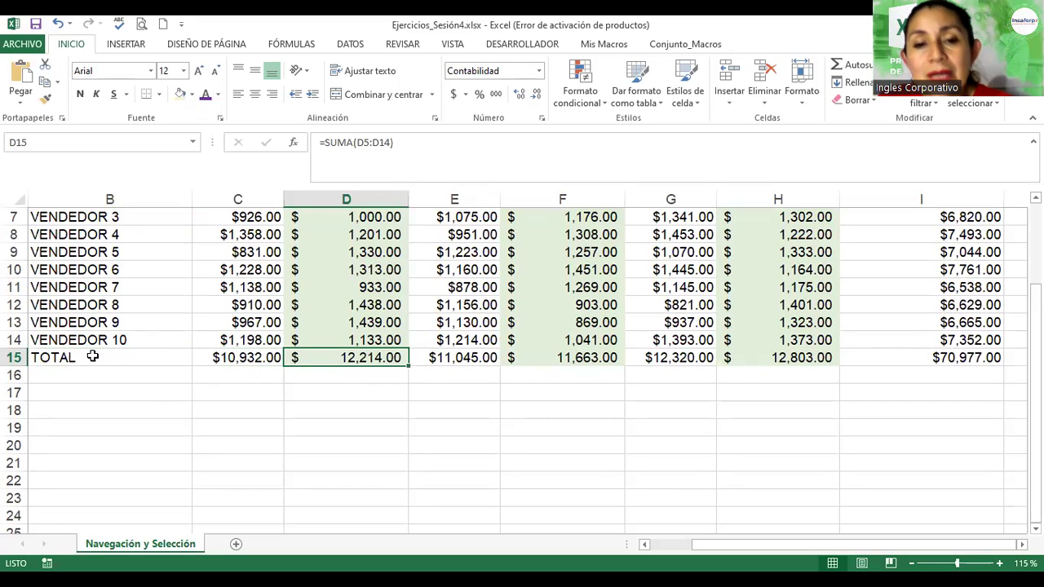
click(130, 359)
drag(131, 359, 900, 357)
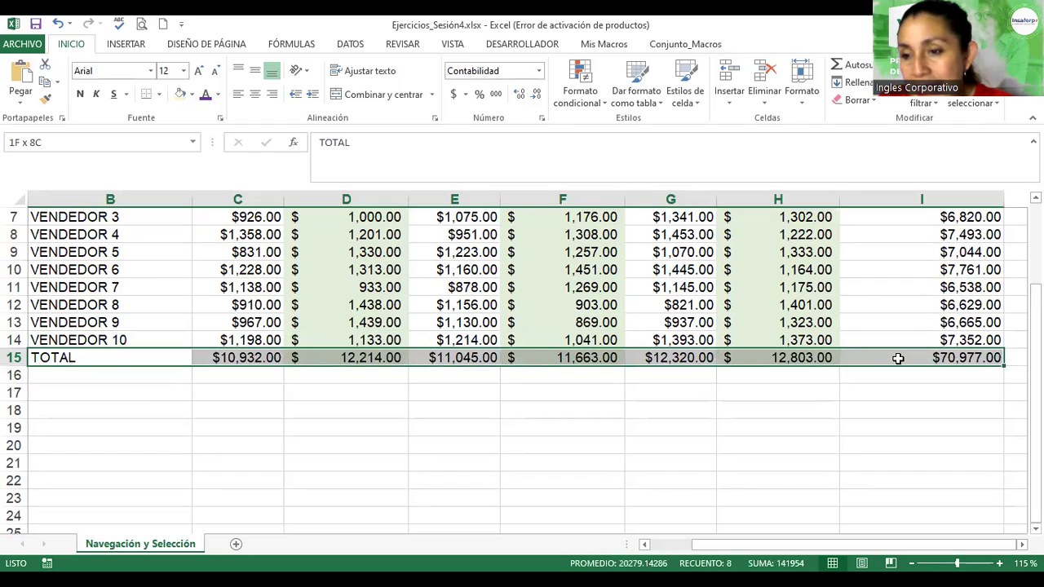
click(80, 95)
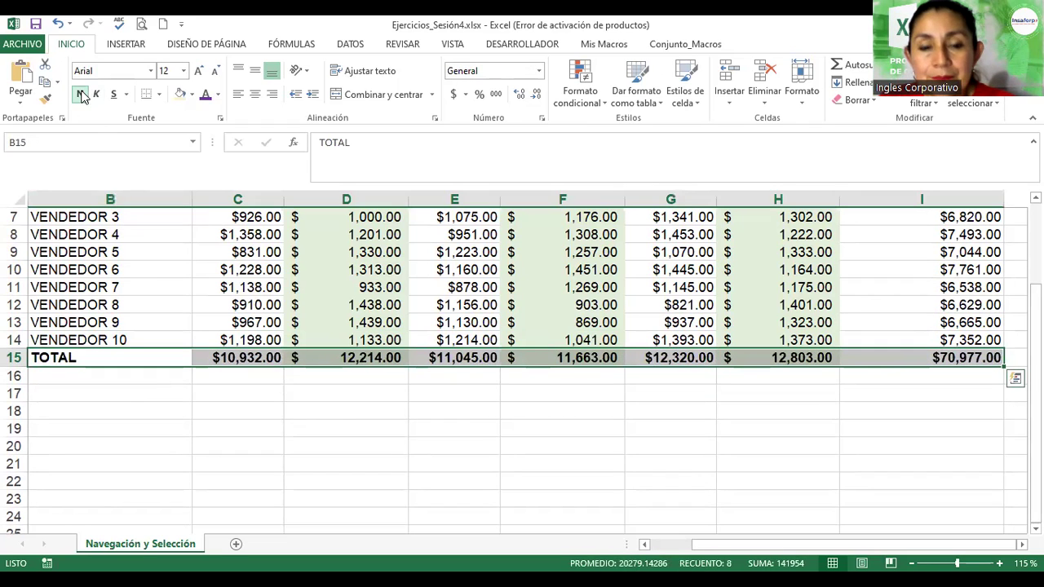
- Fill the TOTAL row B15:I15 with the 40% lighter gold theme shade
click(195, 96)
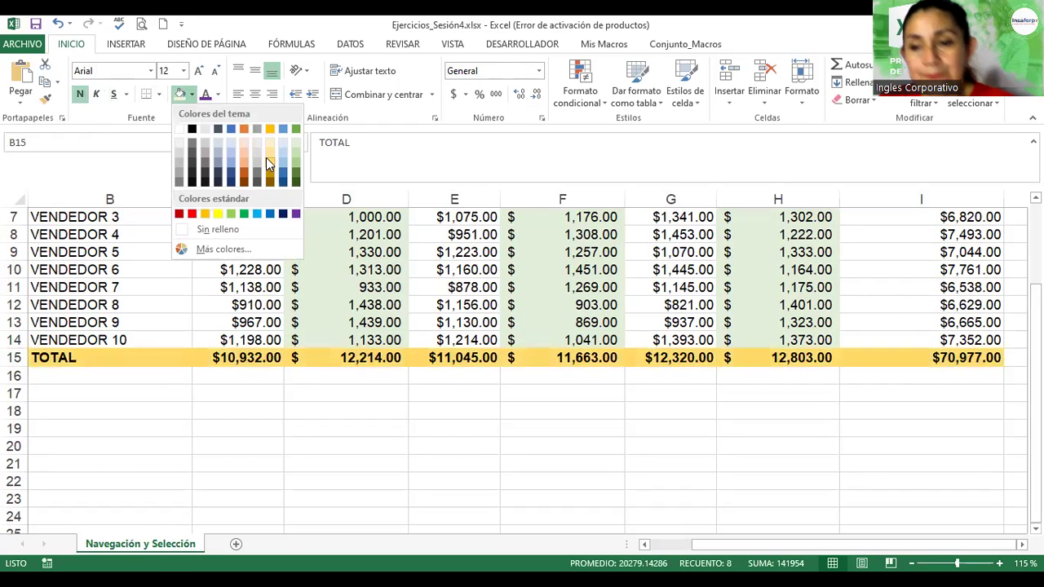
click(267, 162)
click(373, 390)
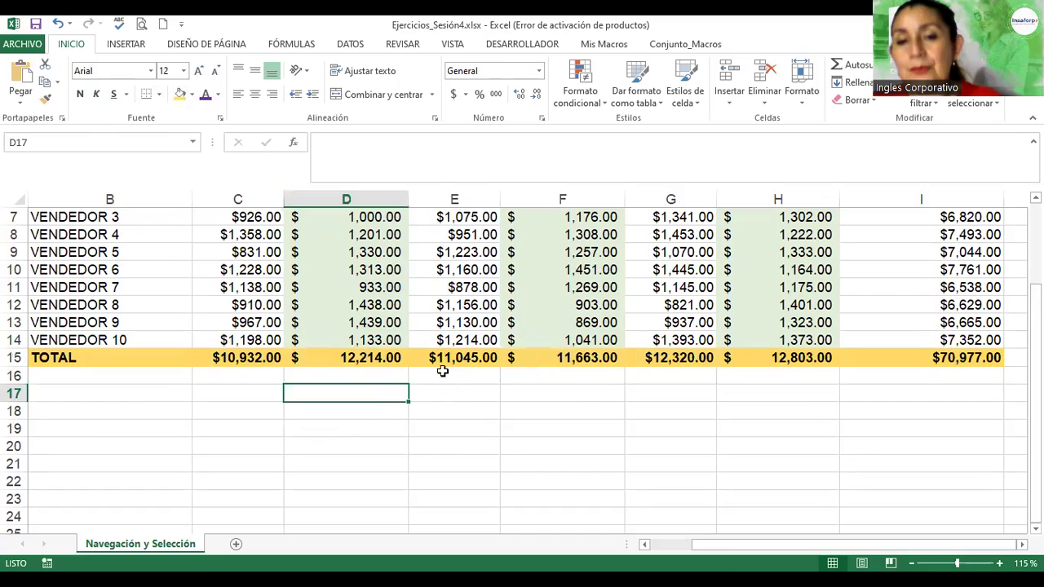
ctrl+scroll(465, 382, down, 1)
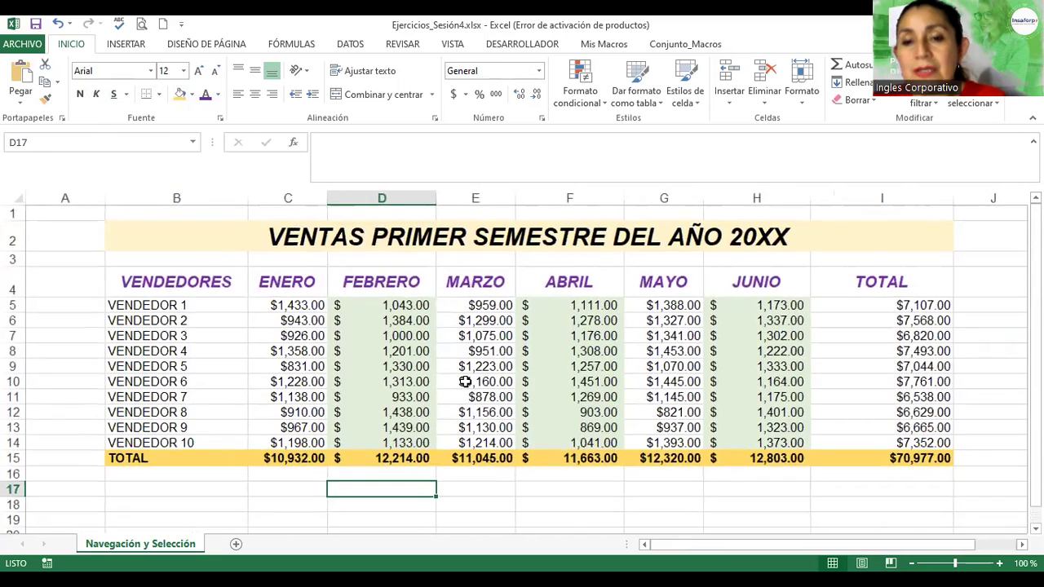
scroll(465, 382, down, 1)
scroll(465, 382, up, 1)
ctrl+scroll(465, 382, down, 2)
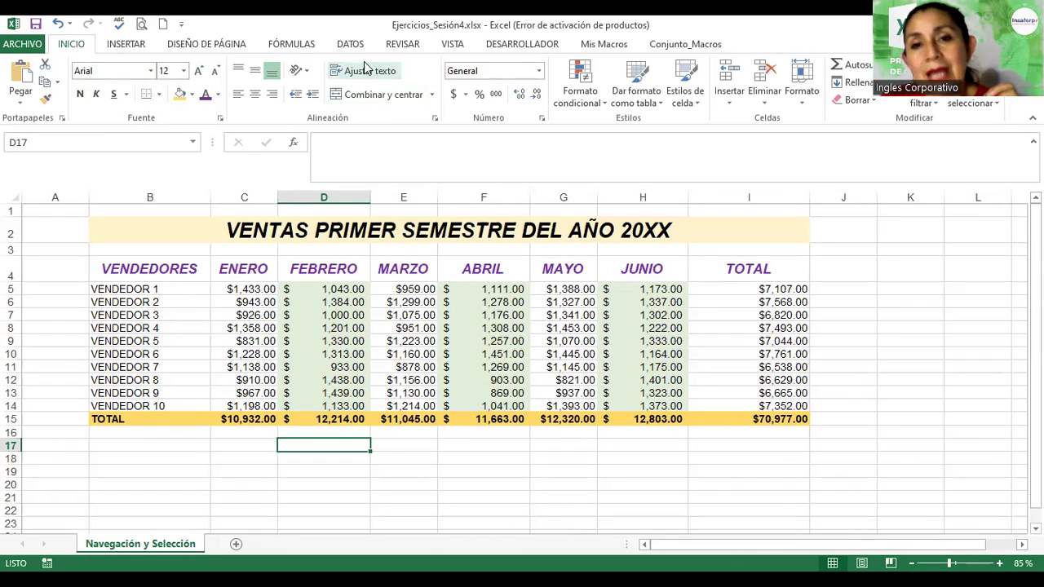
- Examine the number, alignment, font, border and fill settings of the Format Cells dialog for cell D17, changing nothing
click(436, 118)
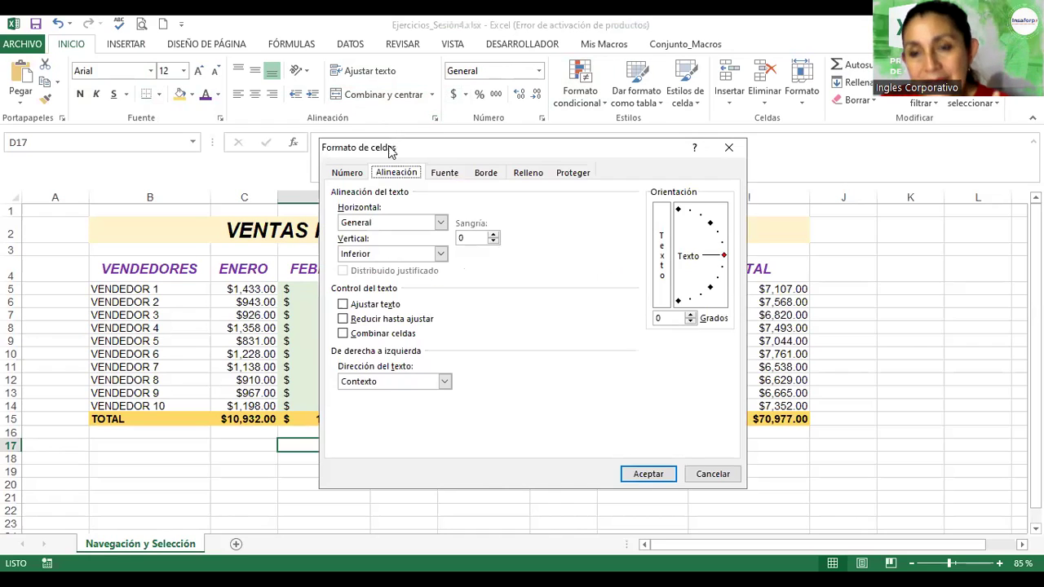
drag(390, 151, 354, 117)
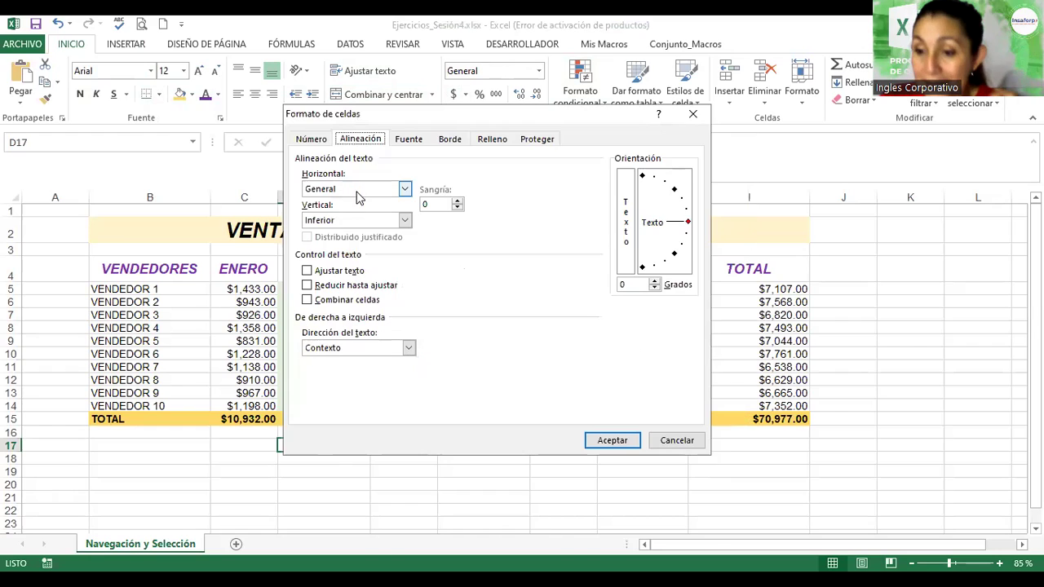
click(310, 137)
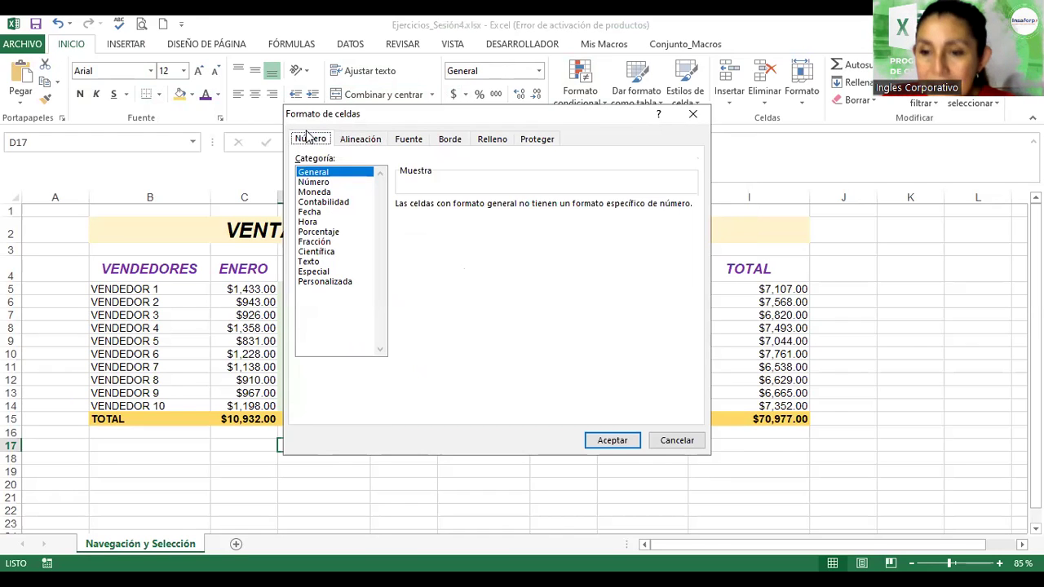
click(374, 142)
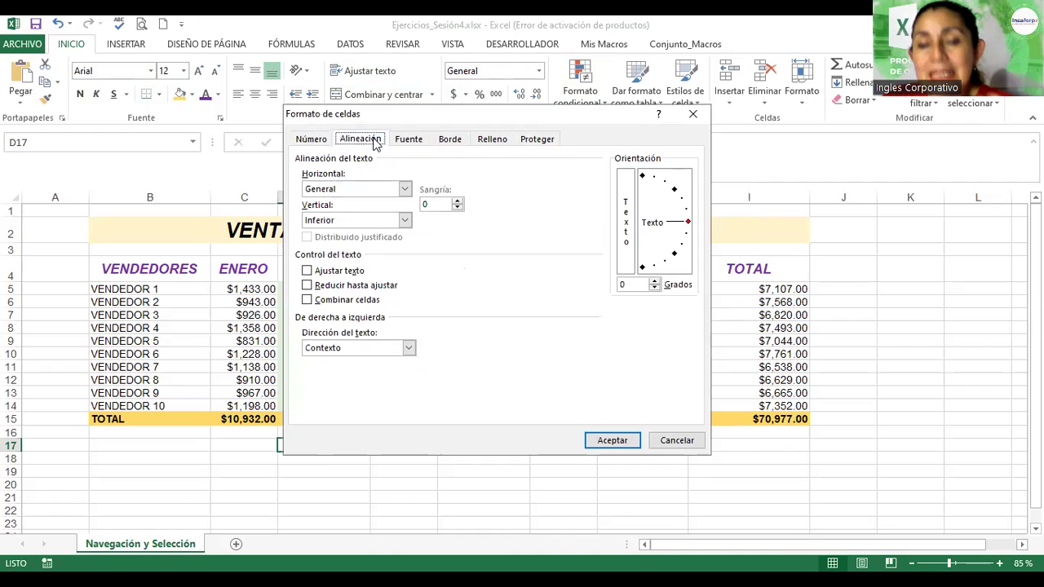
click(408, 140)
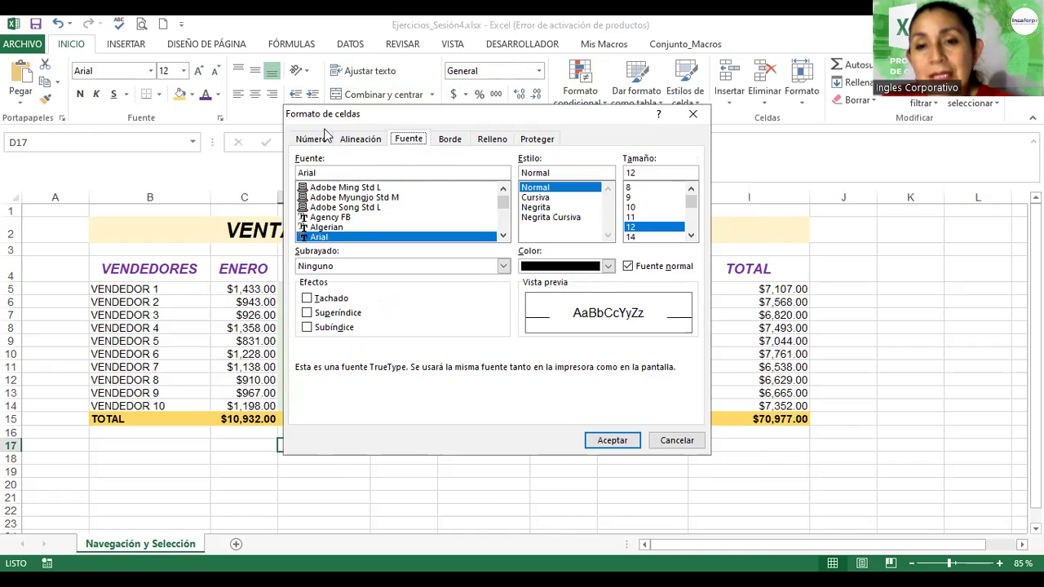
click(451, 141)
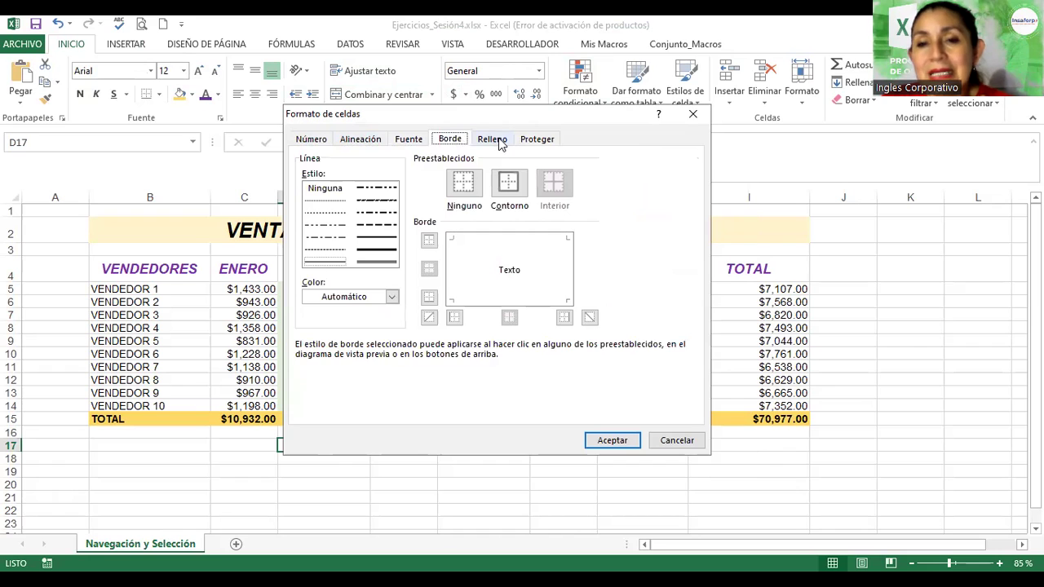
click(498, 141)
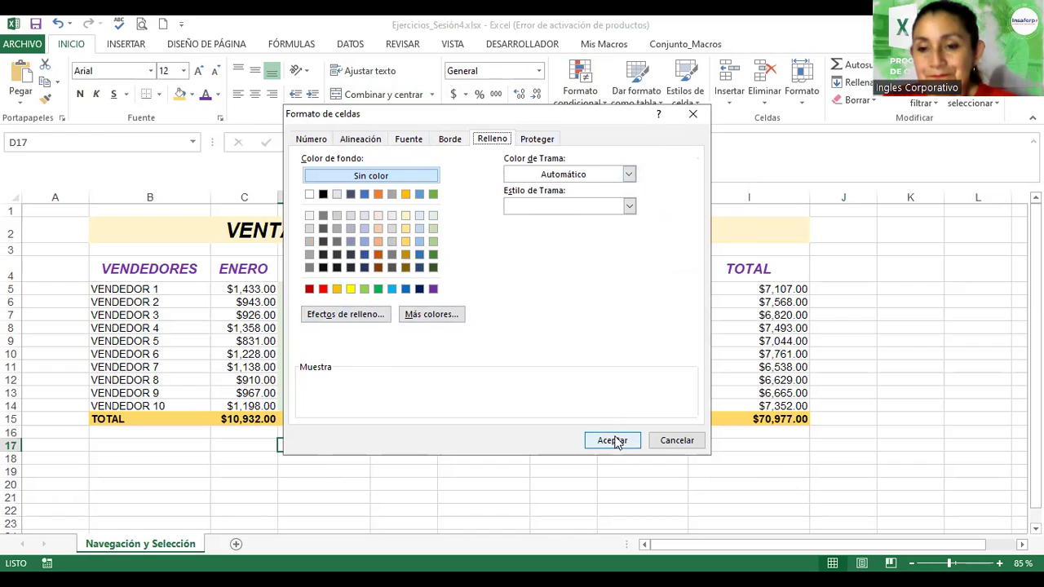
drag(393, 116, 361, 204)
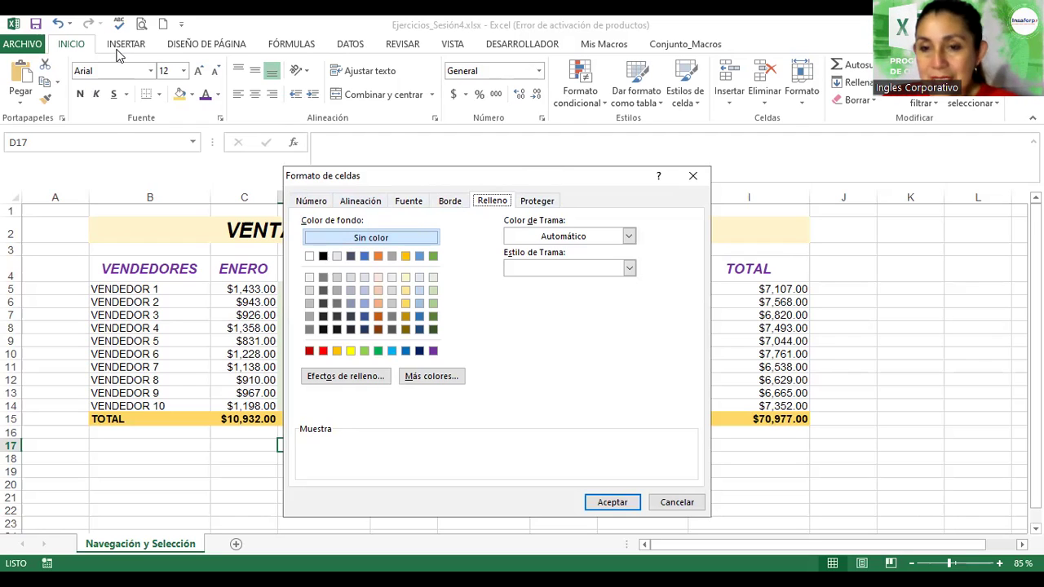
click(693, 177)
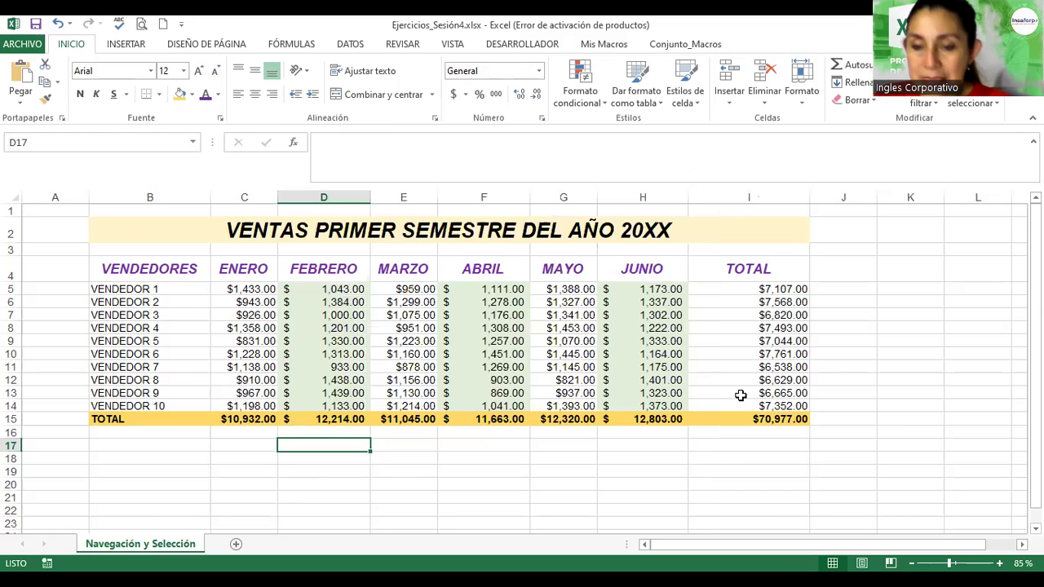
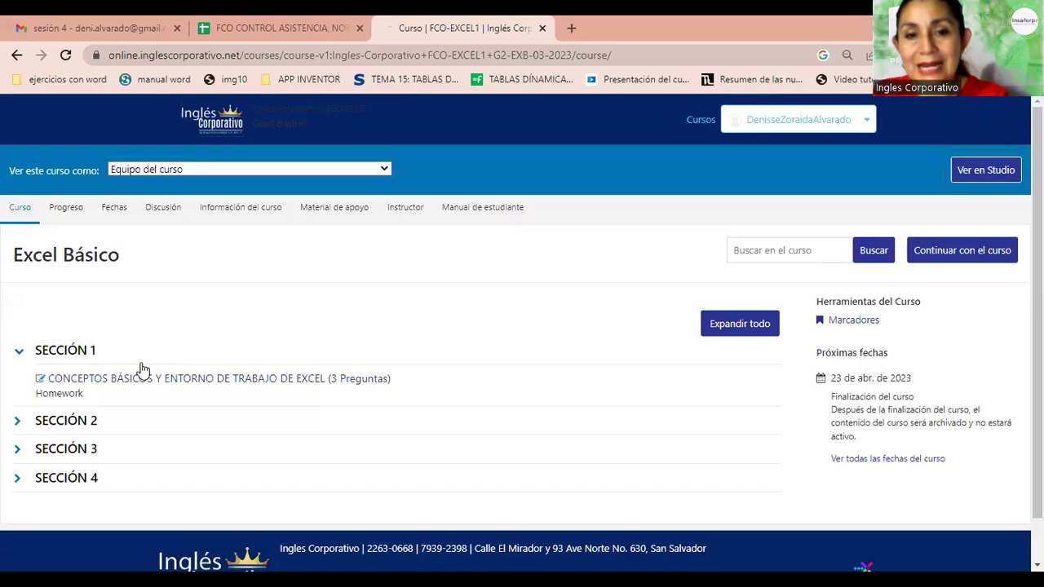
- Switch to the Excel Básico course in the browser and open Sección 1's lesson 1.3, Navegación en la hoja de calculo
scroll(142, 369, down, 1)
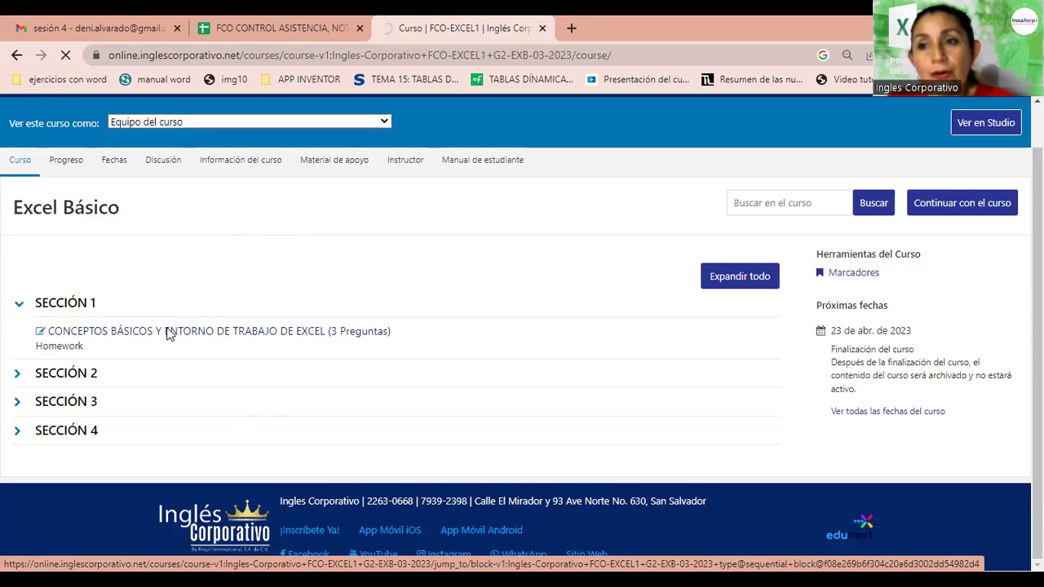
click(168, 334)
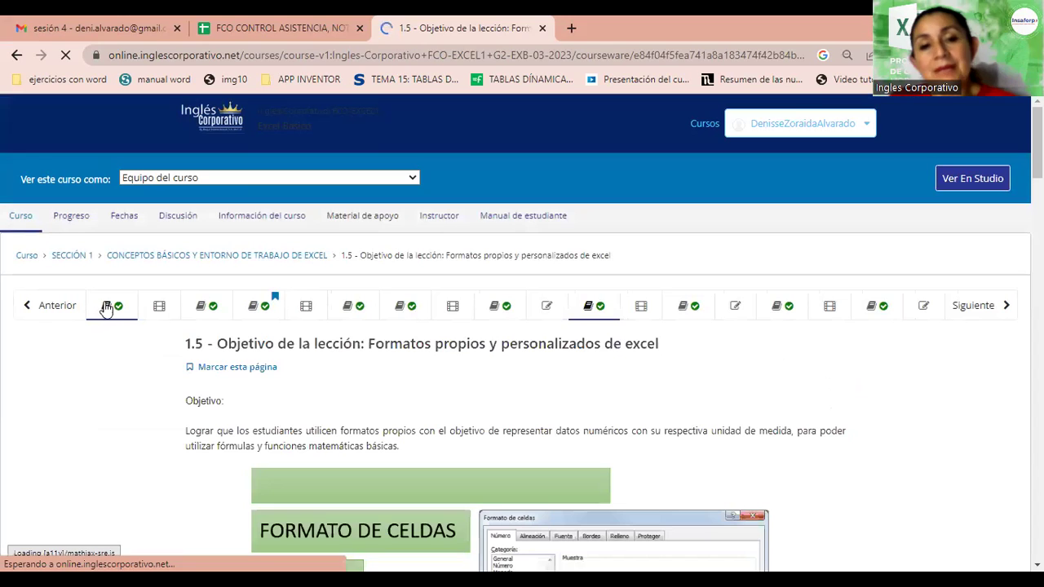
click(201, 307)
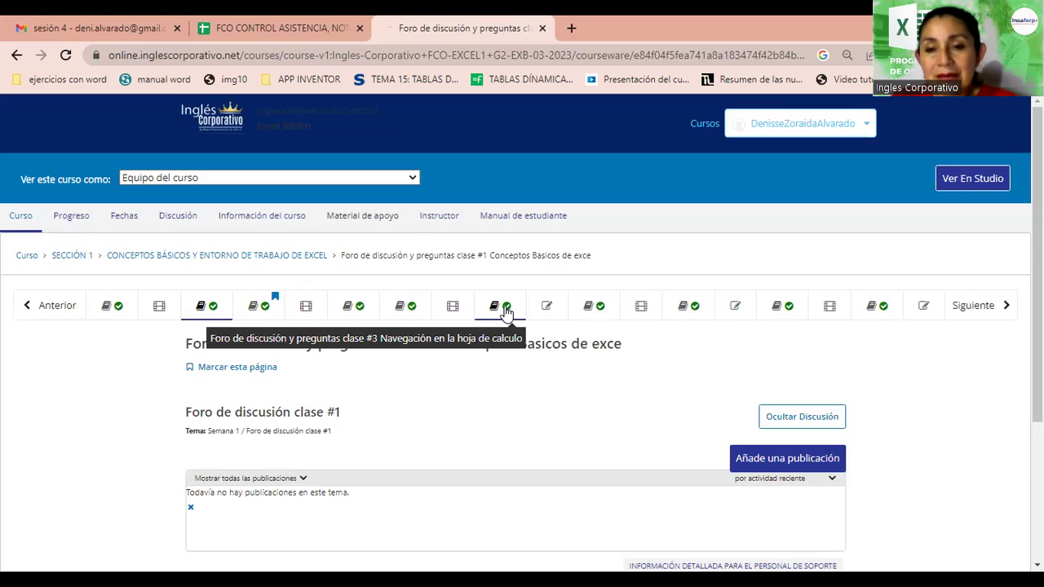
scroll(506, 312, down, 1)
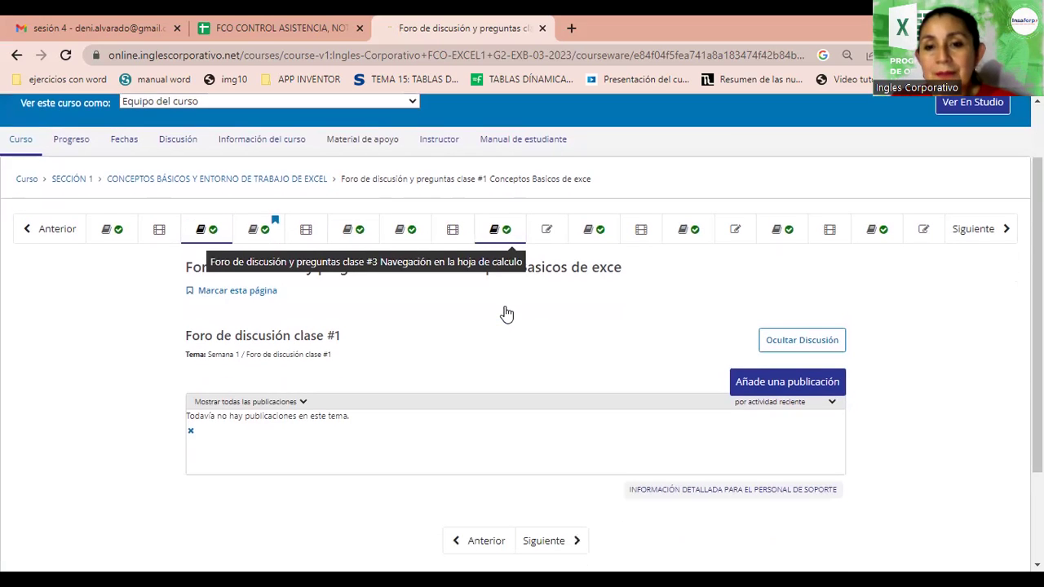
click(416, 235)
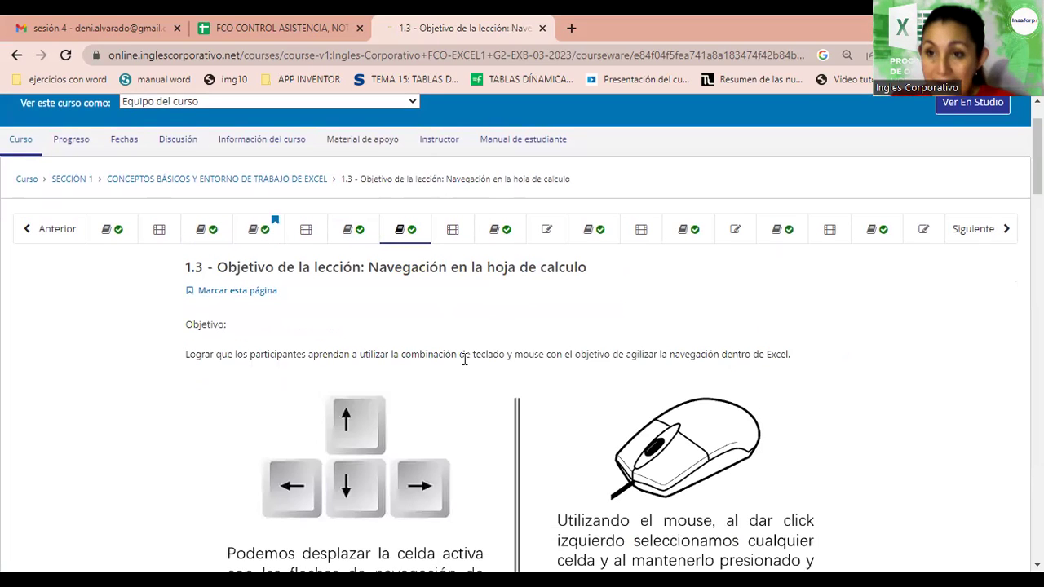
- Review lesson 1.3 for the keyboard and mouse combinations that navigate cells and select adjacent and non-adjacent areas
scroll(465, 359, down, 3)
scroll(465, 363, down, 6)
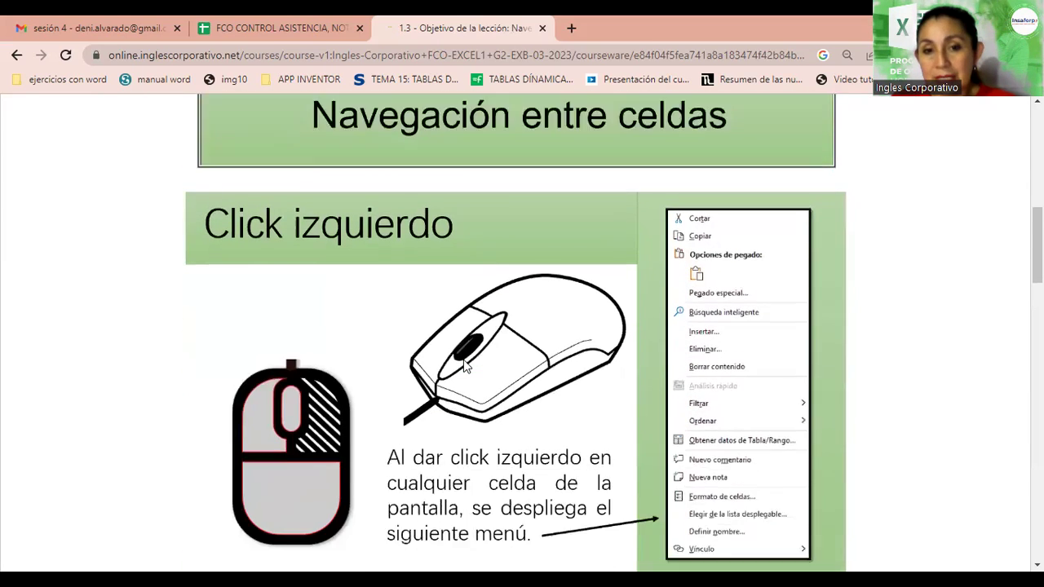
scroll(465, 367, down, 3)
scroll(465, 366, down, 3)
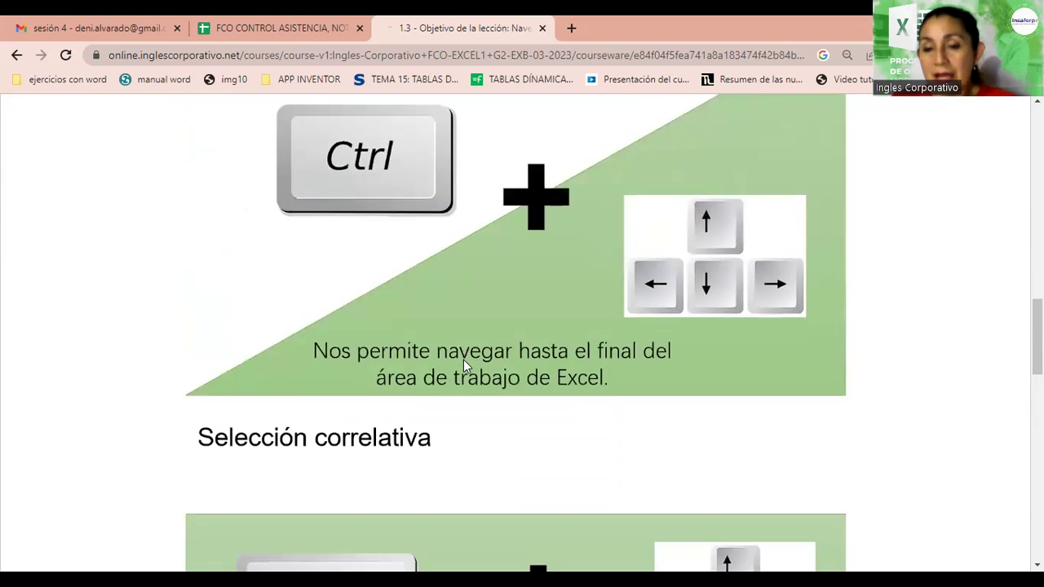
scroll(464, 366, down, 2)
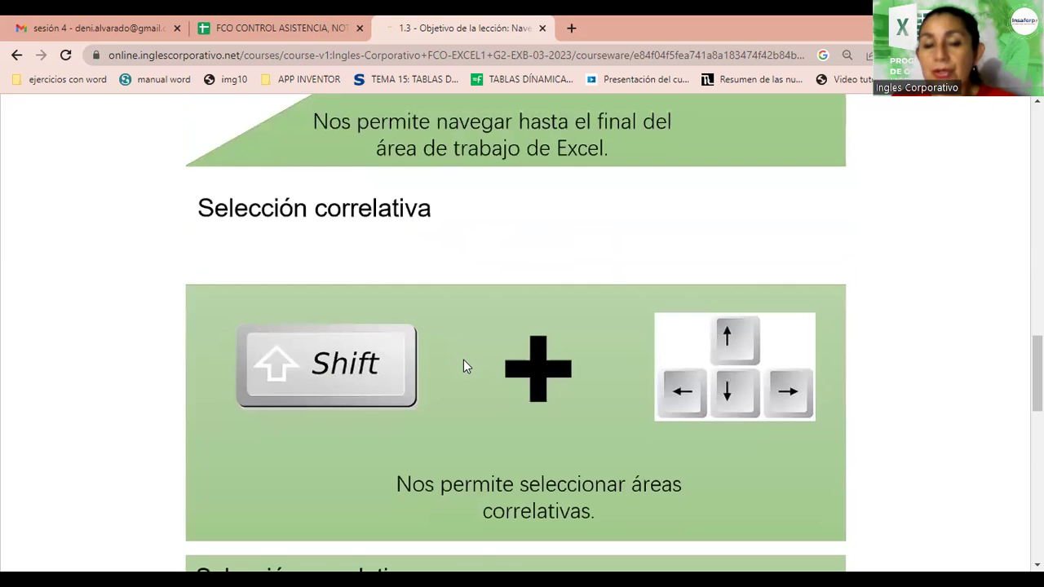
scroll(463, 362, down, 5)
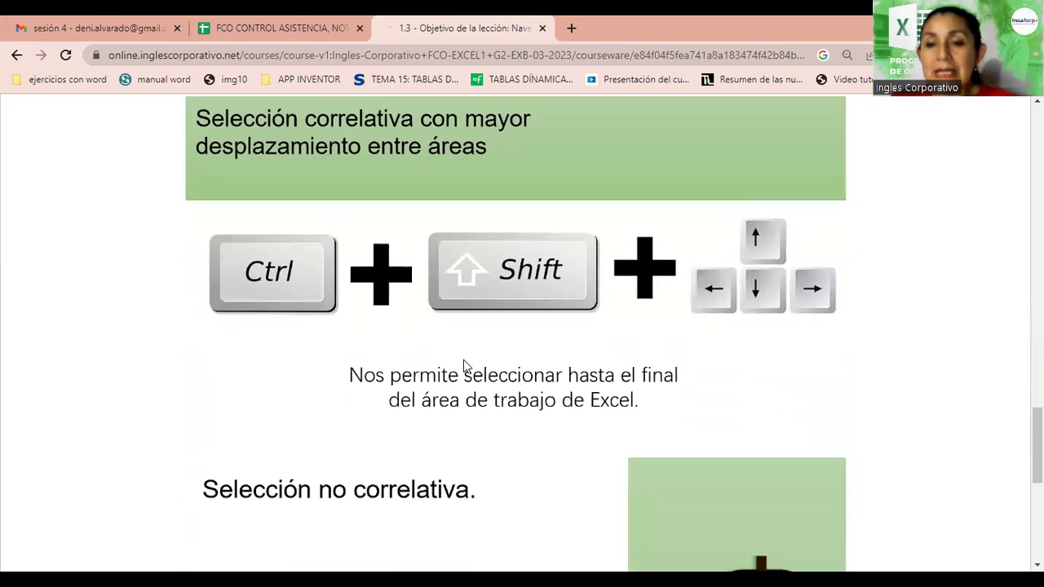
scroll(464, 359, up, 1)
scroll(463, 366, up, 15)
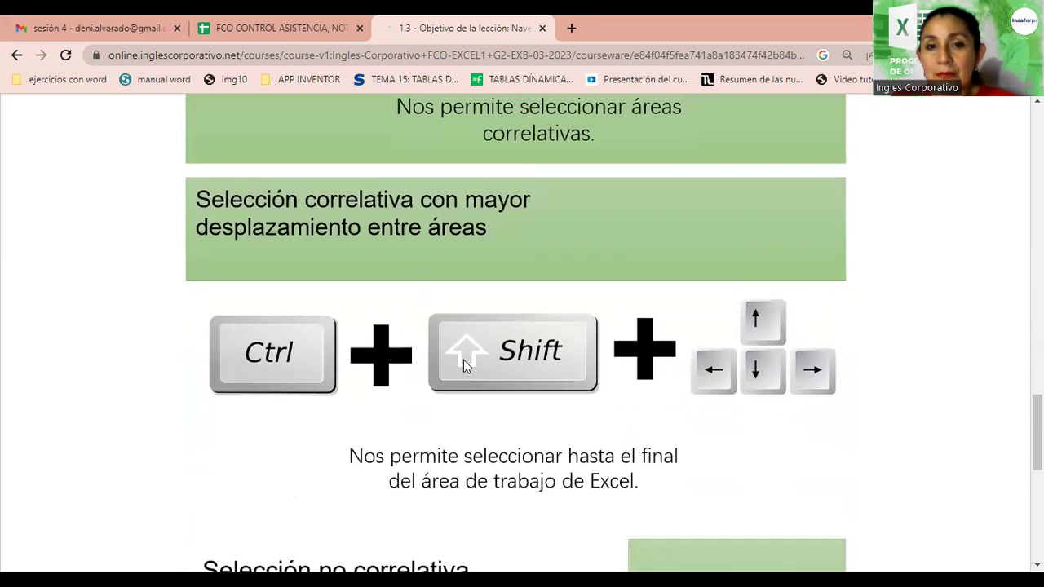
scroll(463, 360, up, 2)
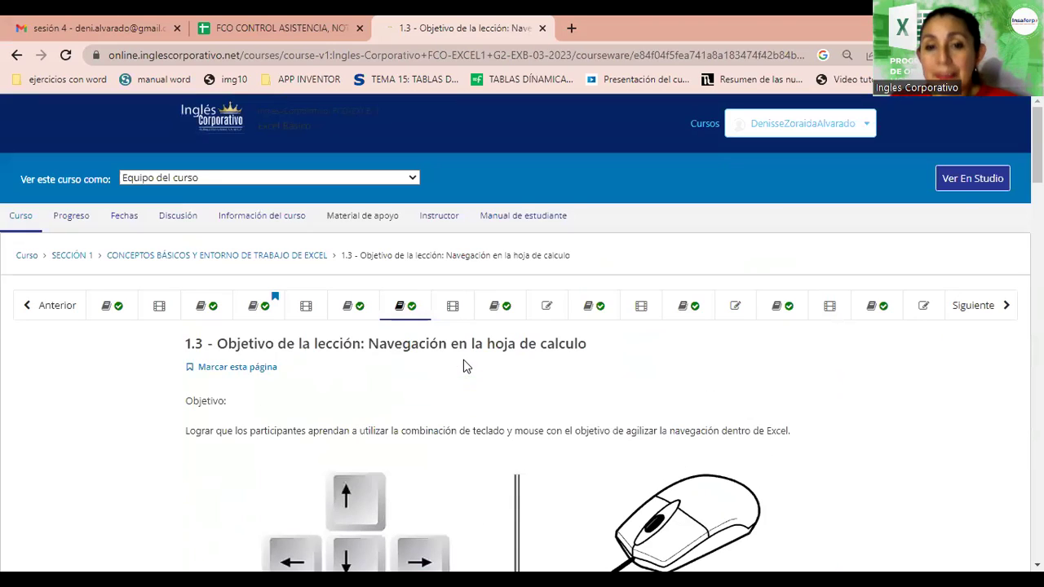
scroll(531, 423, down, 1)
scroll(531, 424, down, 15)
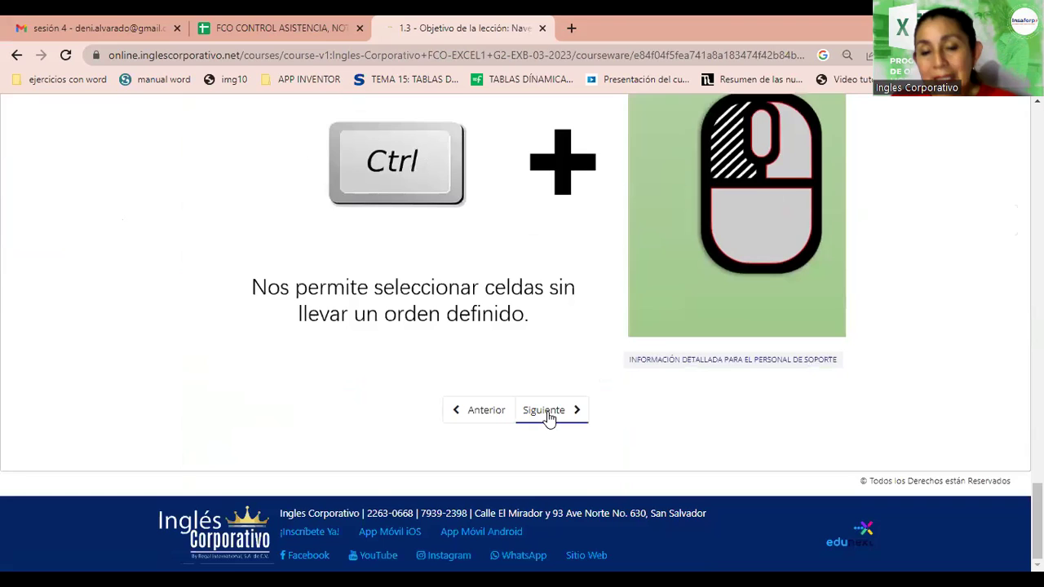
- Advance through Videoconferencia #3 and the class #3 discussion forum to the 1.4 Laboratorio 1 quiz
click(548, 416)
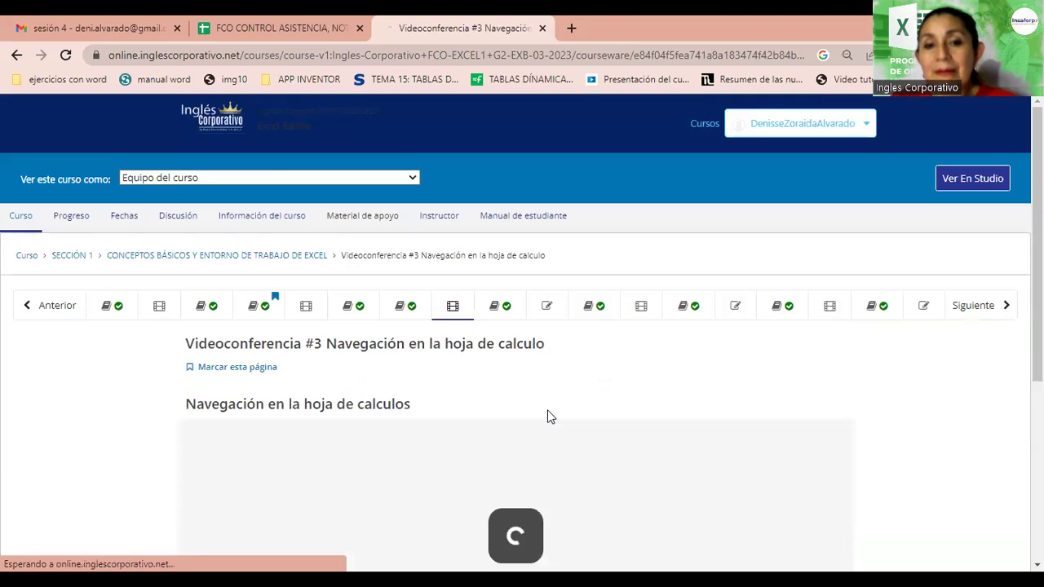
scroll(548, 416, down, 3)
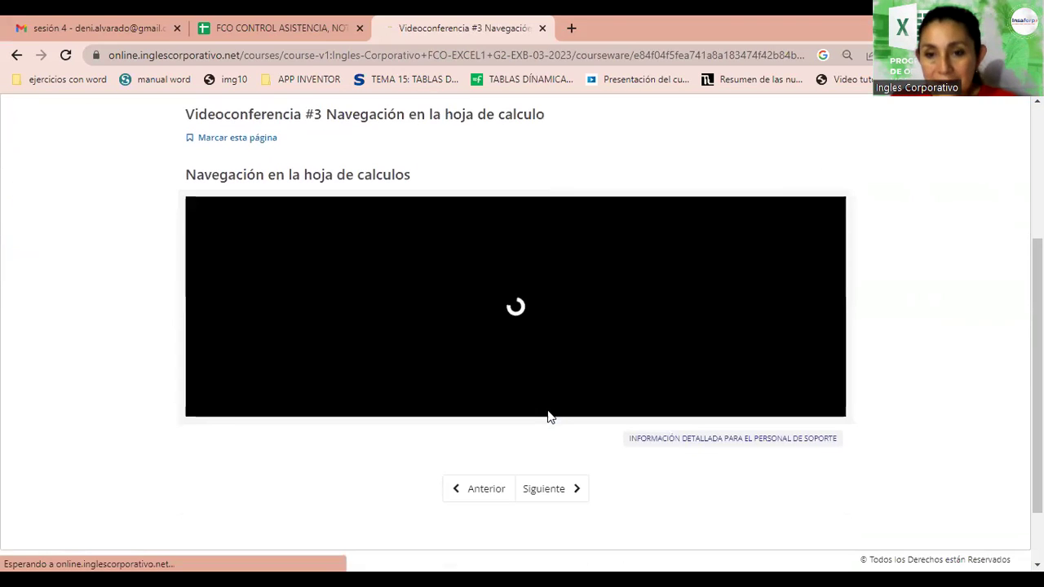
scroll(548, 416, down, 2)
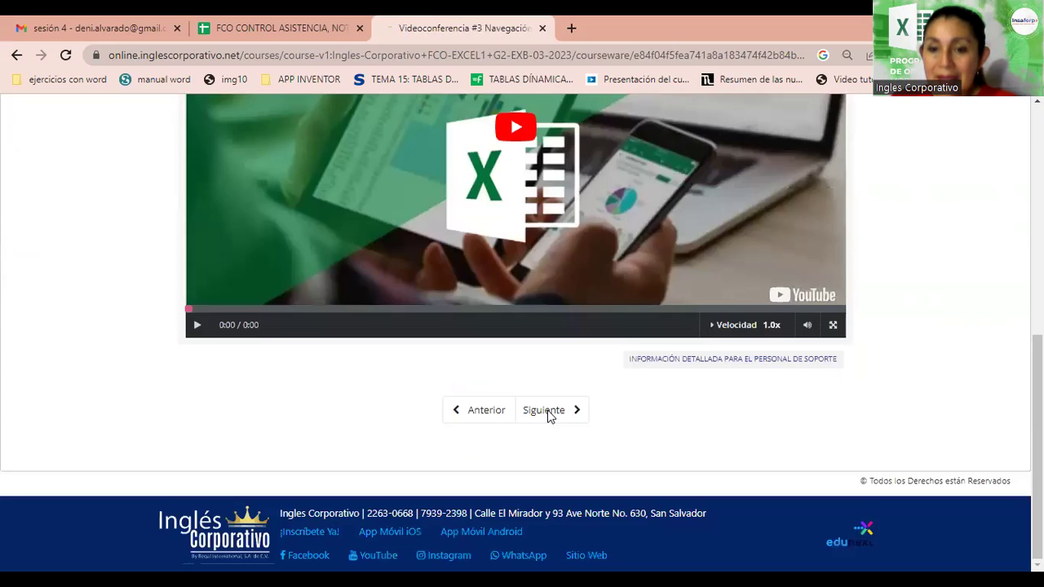
click(548, 411)
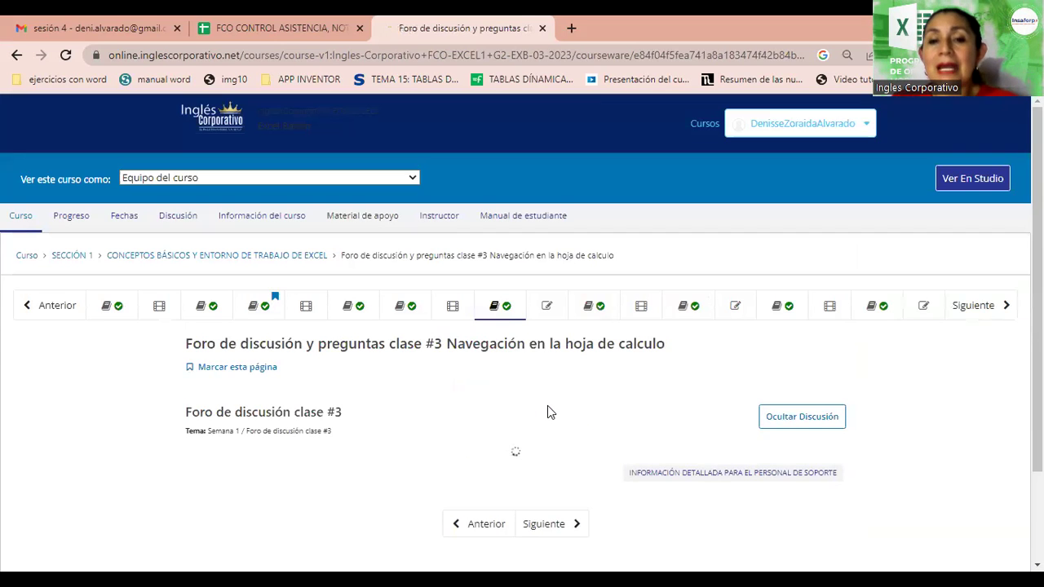
scroll(548, 412, down, 2)
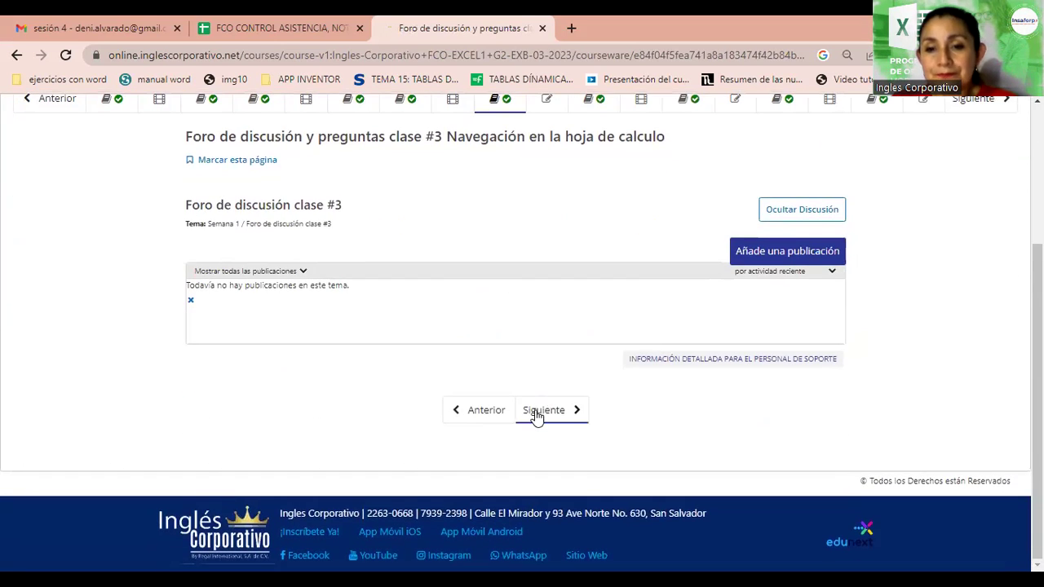
click(540, 413)
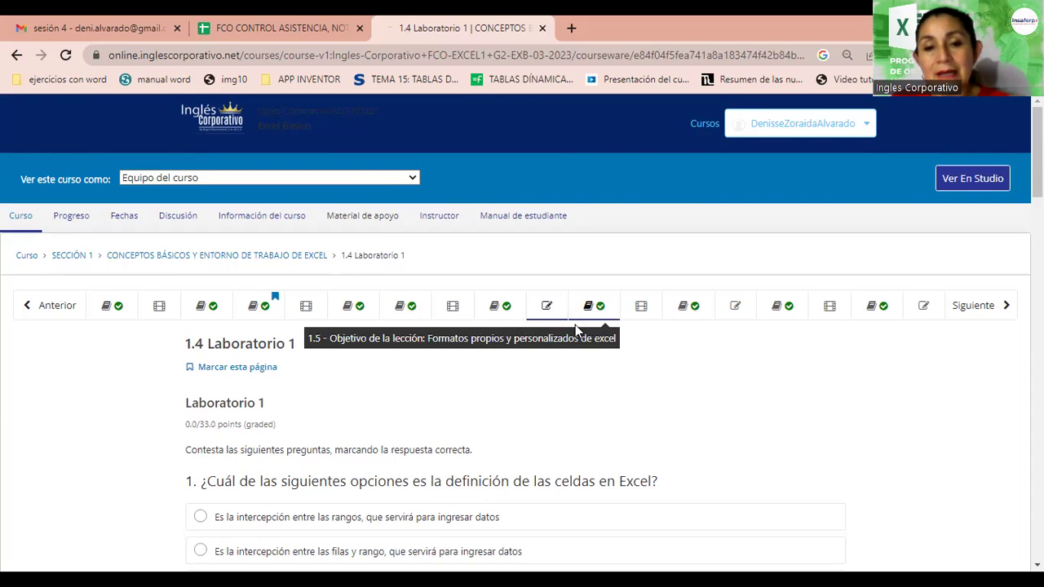
- Enlarge the Laboratorio 1 page and read its questions on the definition of cells, the currently selected range and ranges
scroll(320, 358, down, 3)
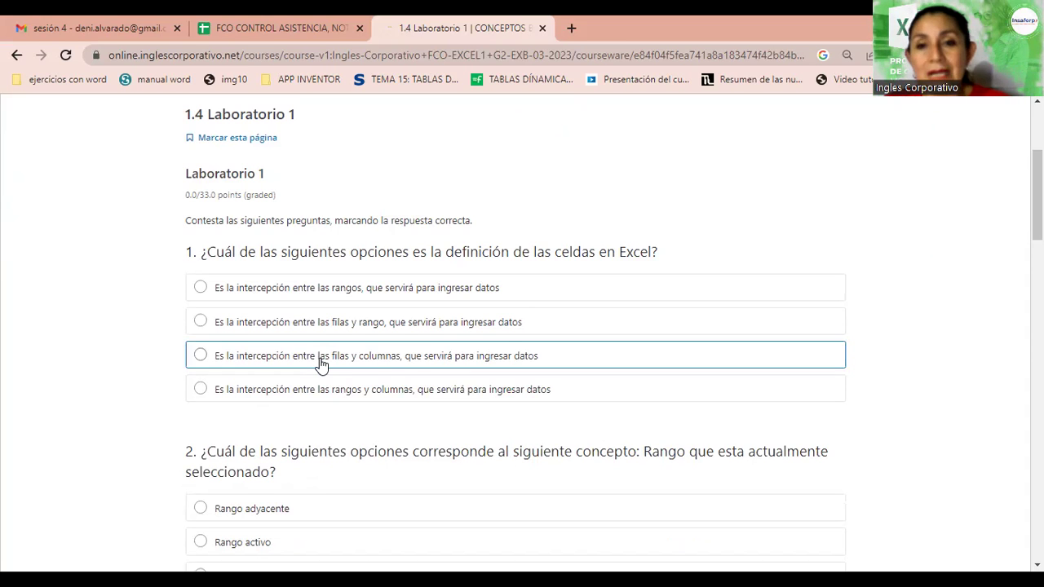
key(ctrl+plus)
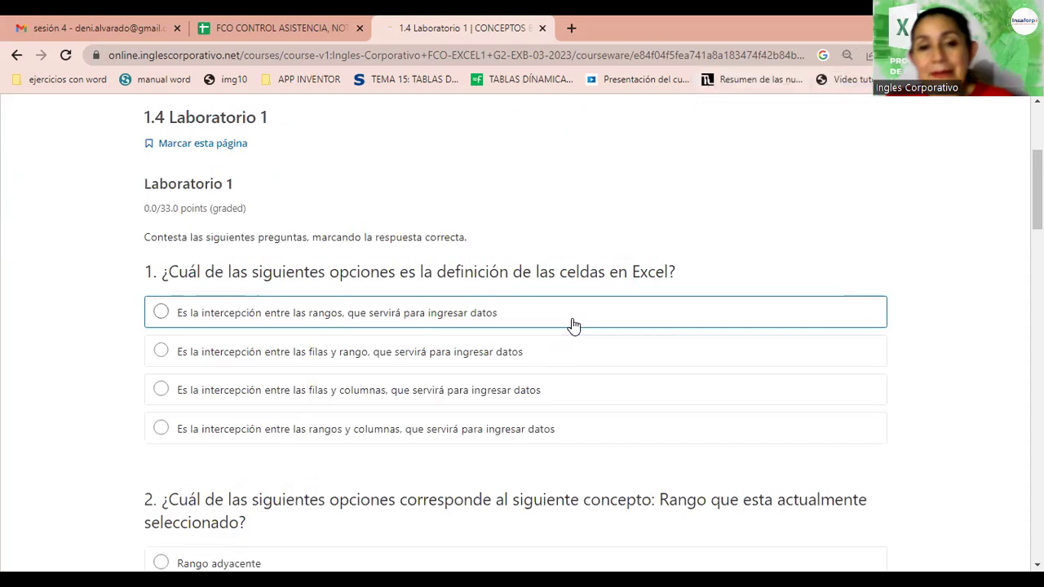
scroll(573, 324, down, 1)
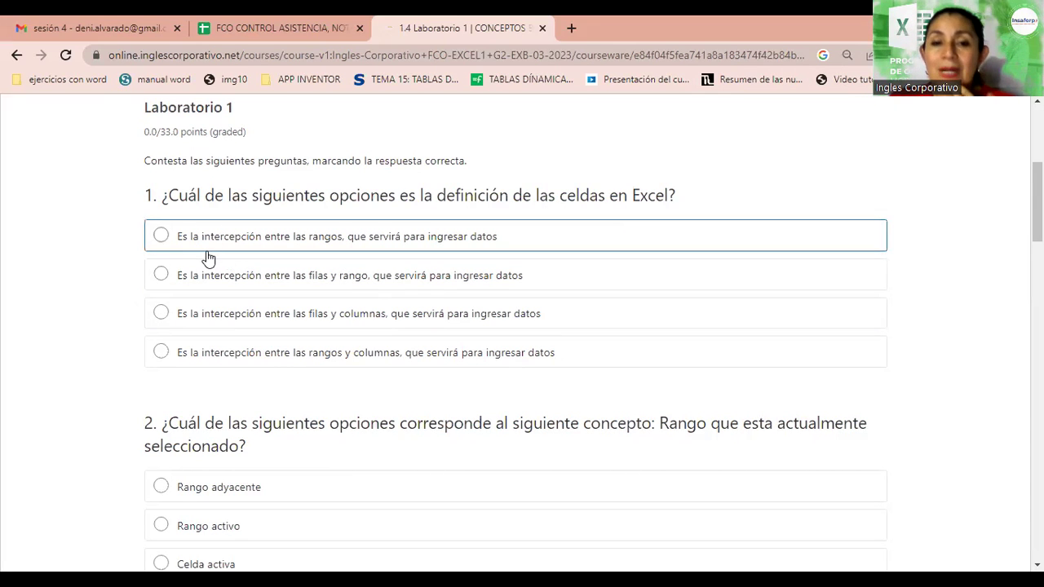
key(ctrl+plus)
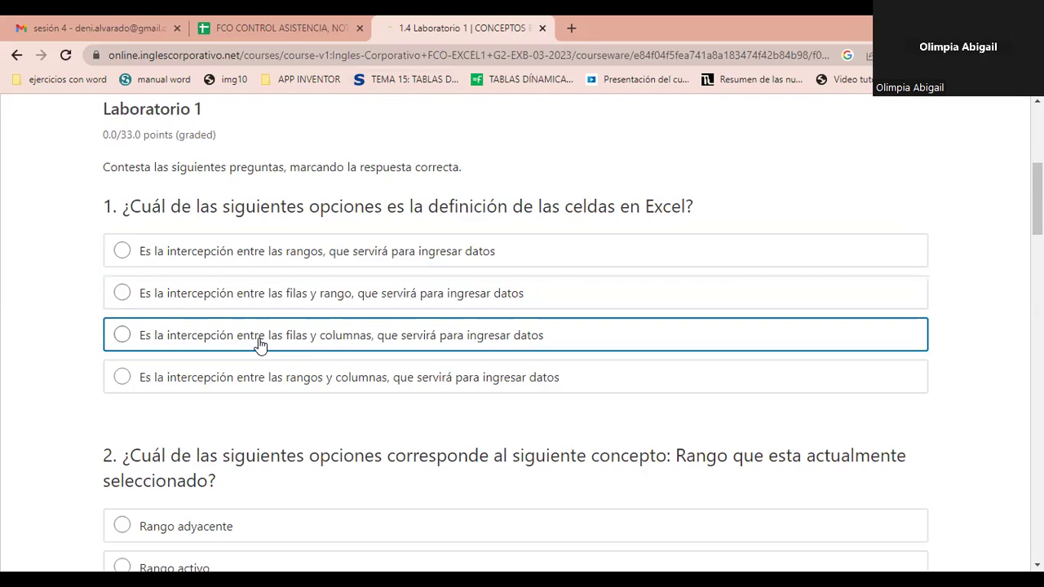
scroll(259, 346, down, 2)
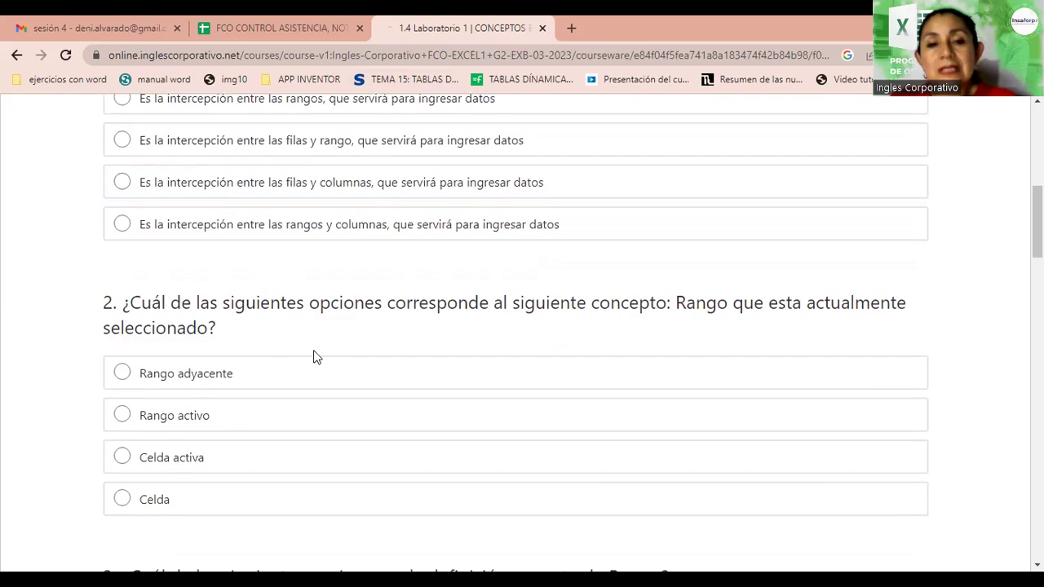
scroll(315, 354, down, 2)
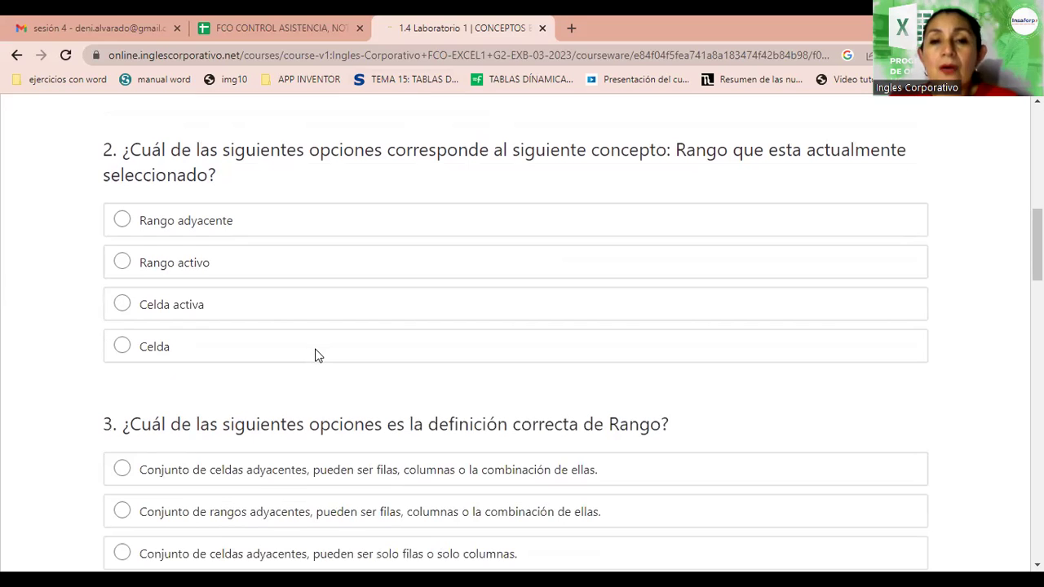
scroll(318, 355, up, 1)
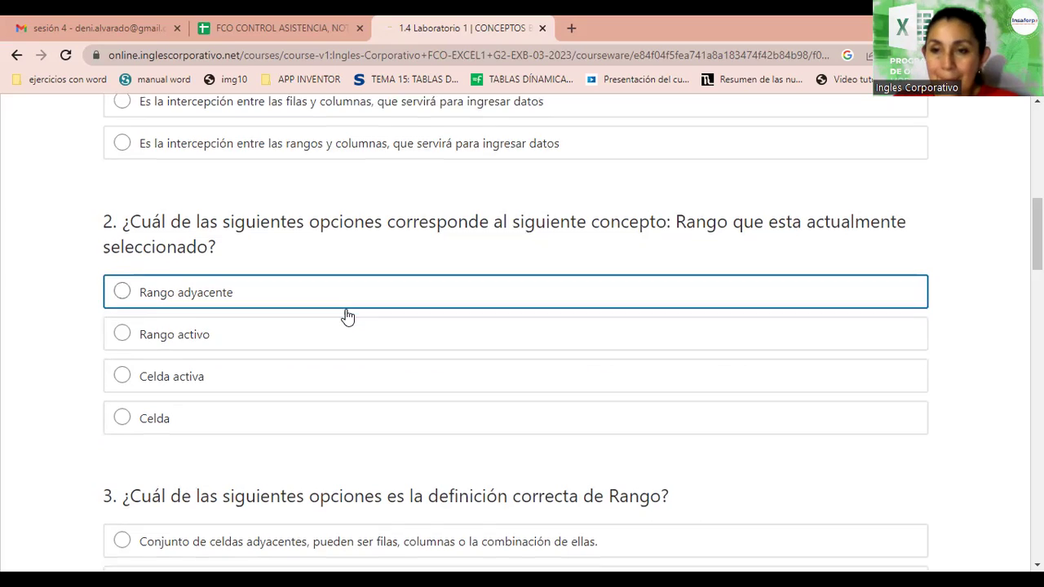
- Read Laboratorio 1's question 3 on the correct definition of Rango and its answer options
scroll(346, 317, down, 3)
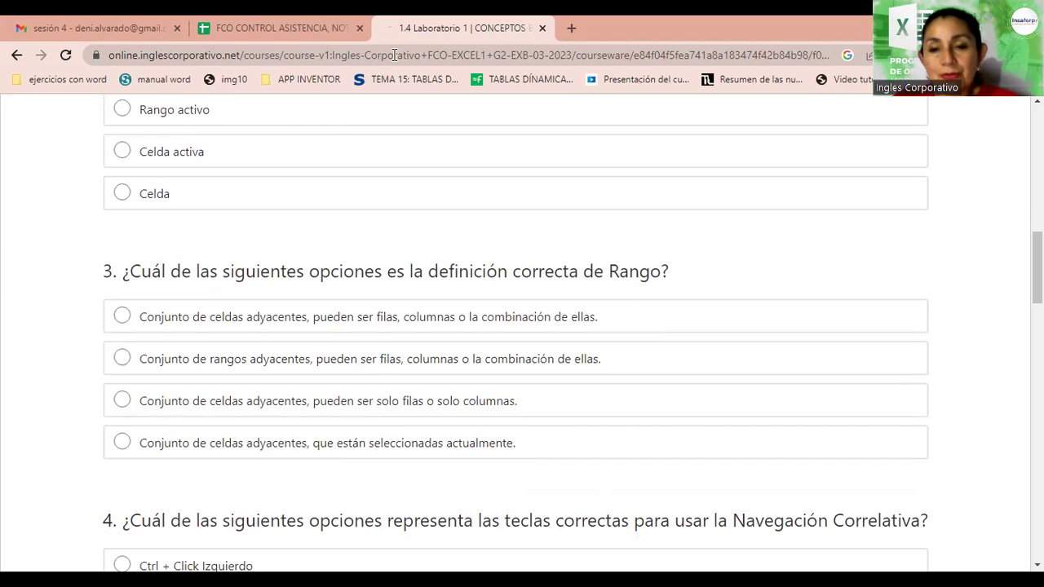
scroll(572, 268, down, 1)
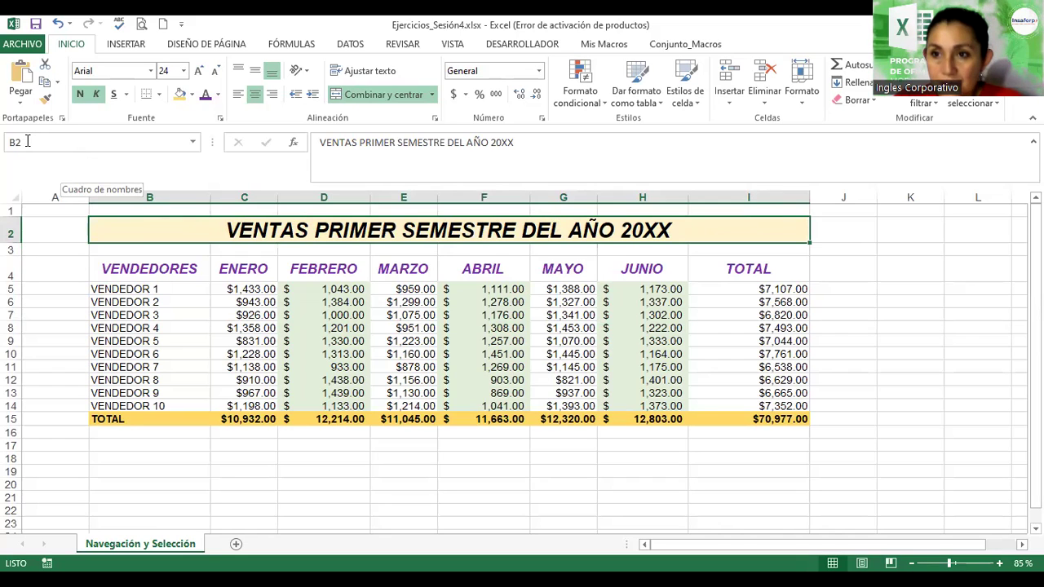
- Switch to the Excel sales sheet and select columns B through I one at a time, finishing on the merged title cell B2
click(140, 197)
click(233, 197)
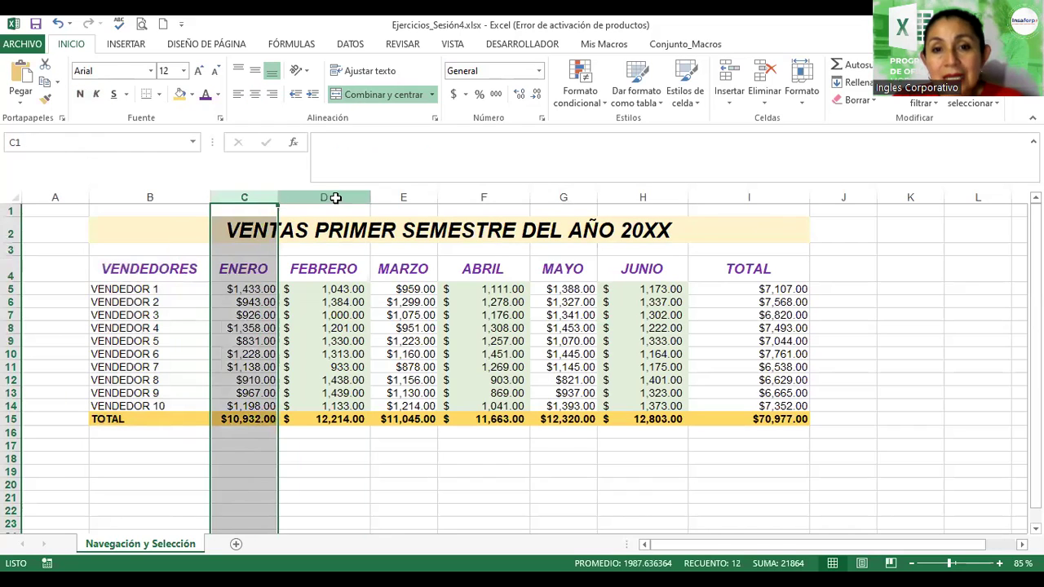
click(335, 197)
click(399, 199)
click(459, 199)
click(564, 198)
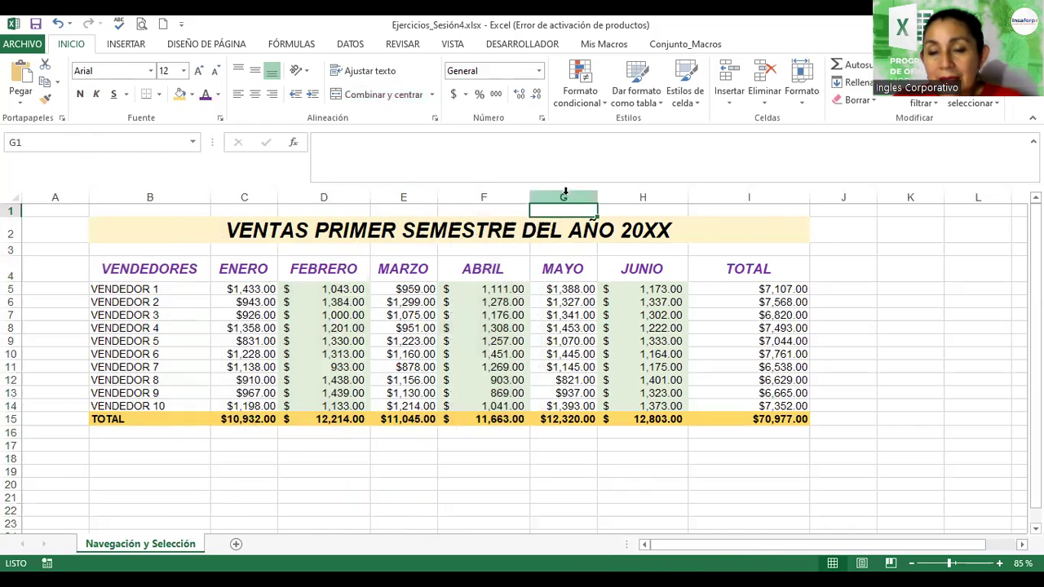
click(641, 194)
click(737, 196)
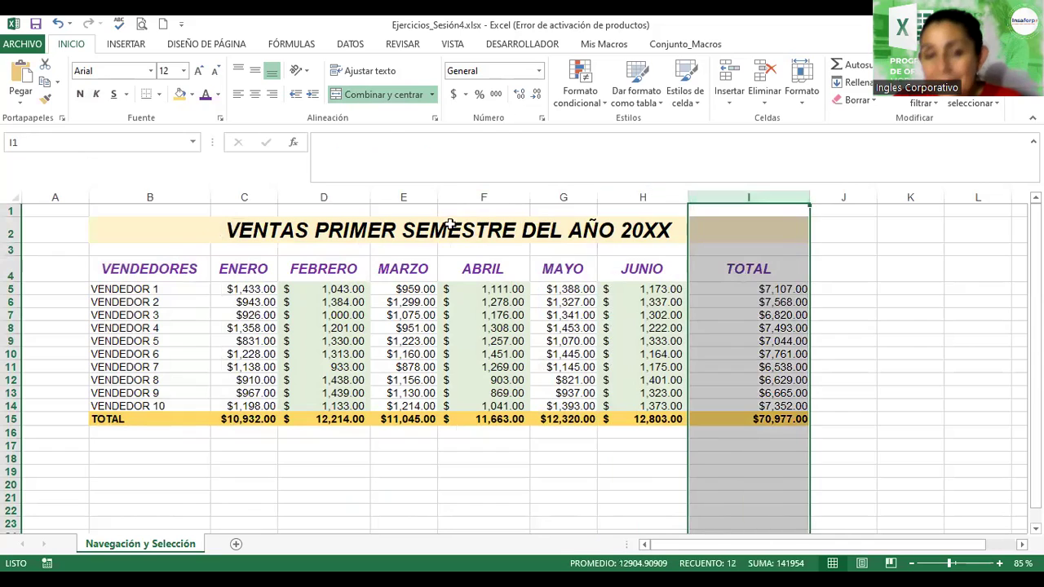
click(392, 232)
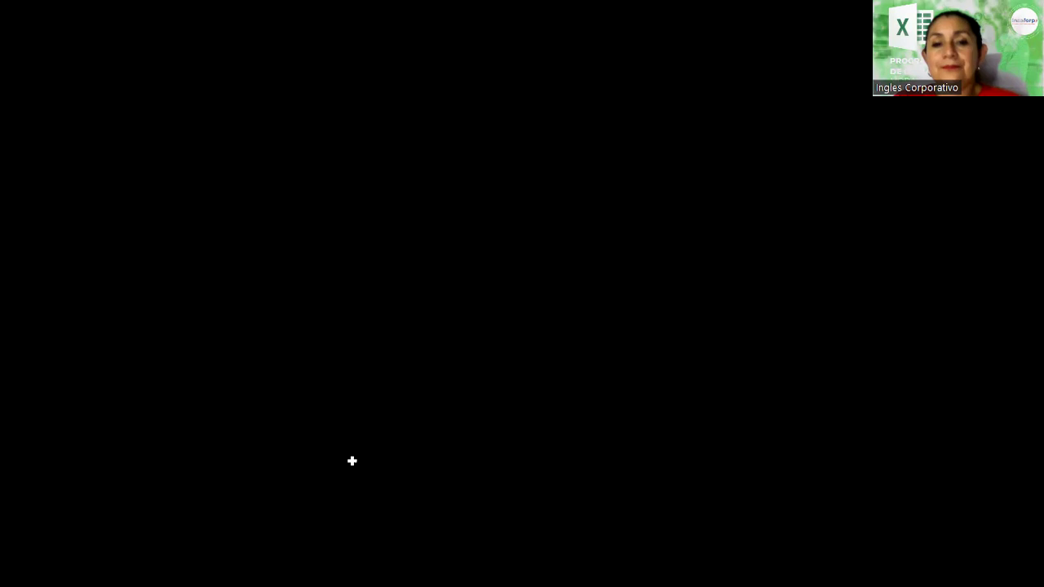
- Switch back to the Laboratorio 1 quiz and read question 4 on the keys for Navegación Correlativa
scroll(272, 373, down, 2)
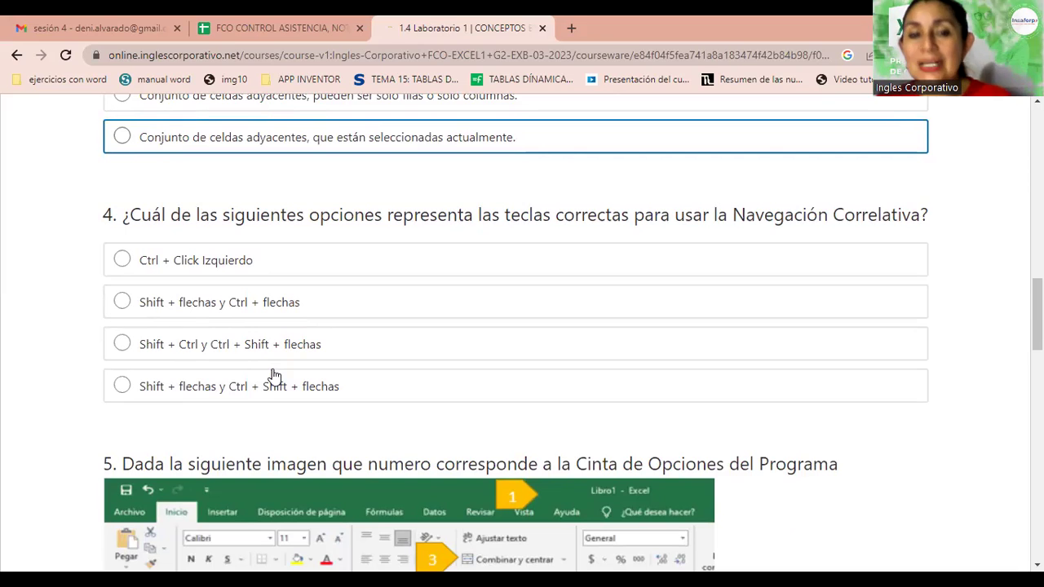
click(395, 466)
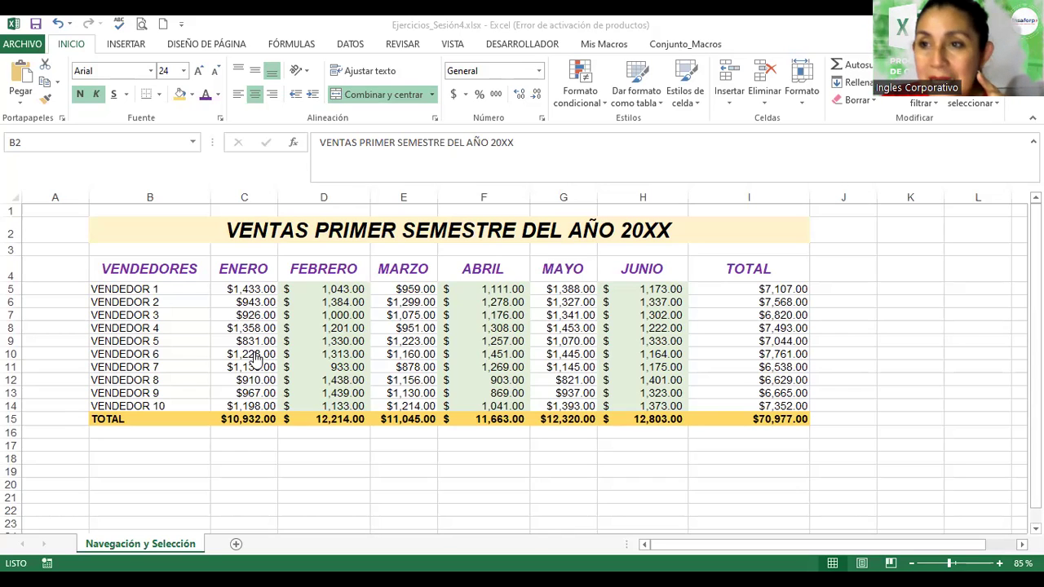
- In the Excel sales table, select the non-adjacent cells B4, D4, E4, F4, H7, G10, F9, D10, B8, C6 and E6 together
click(408, 271)
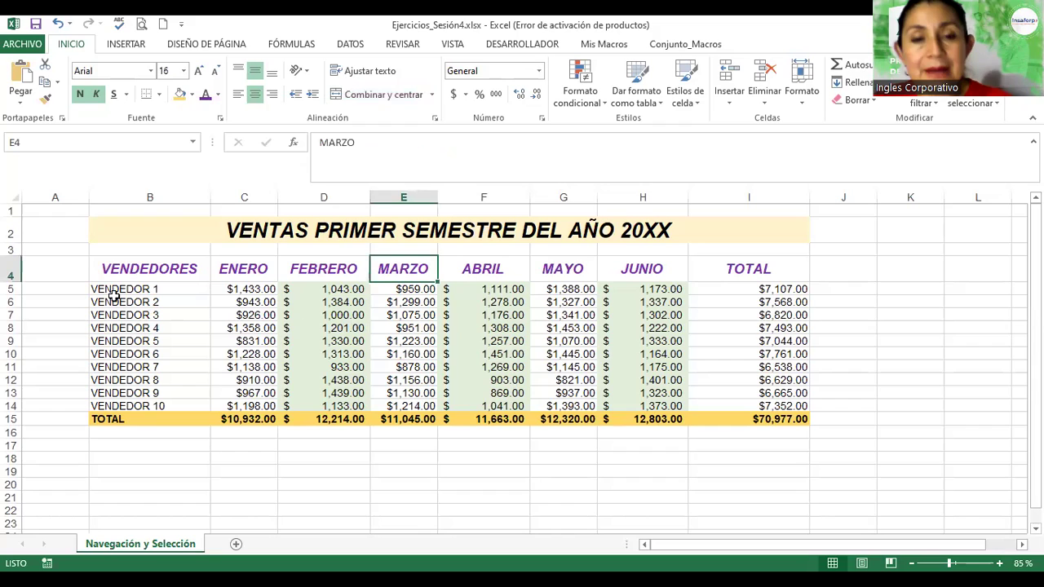
click(139, 276)
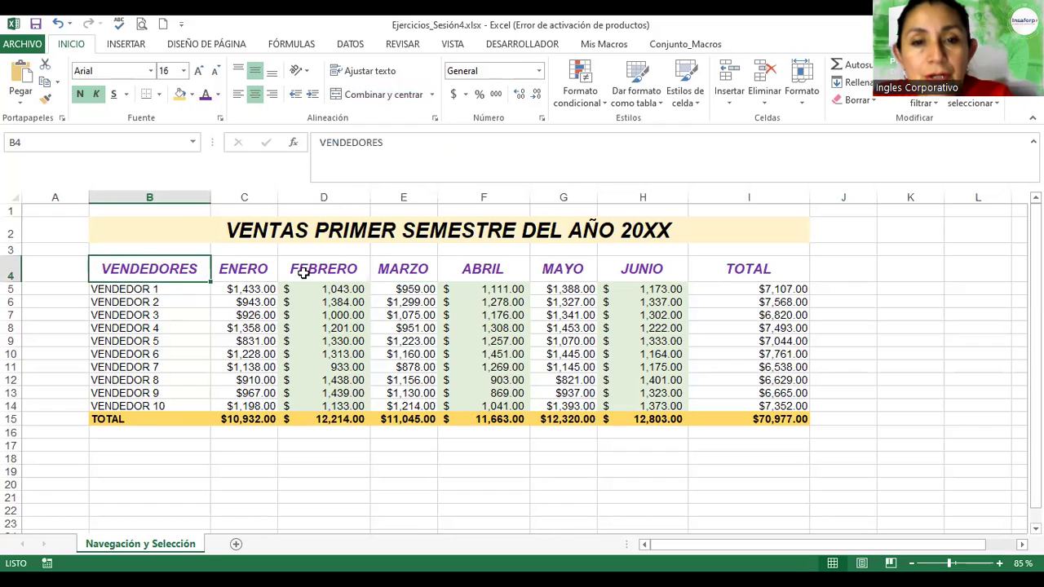
ctrl+click(332, 270)
ctrl+click(392, 267)
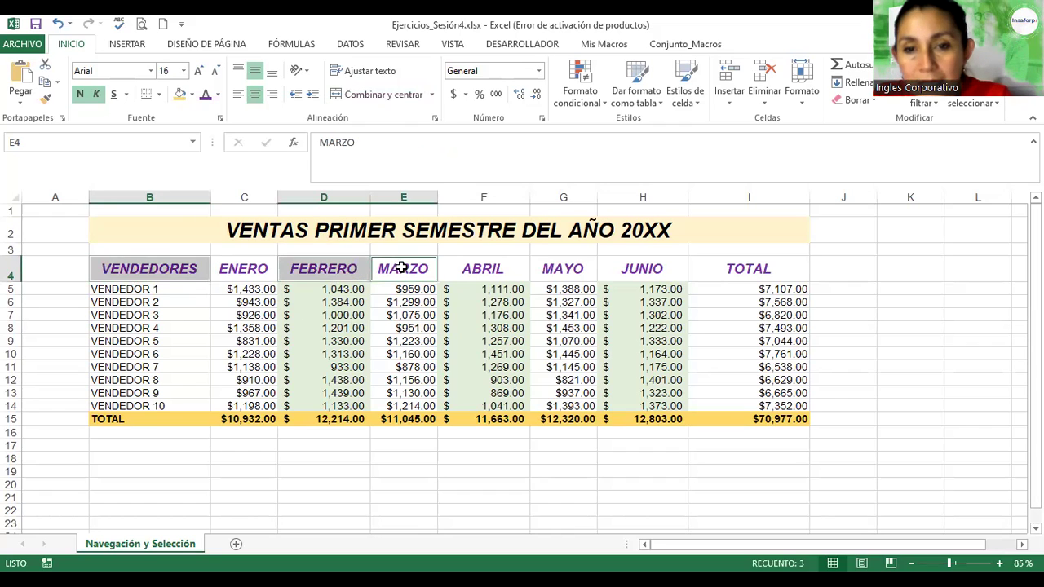
ctrl+click(490, 274)
ctrl+click(636, 317)
ctrl+click(567, 355)
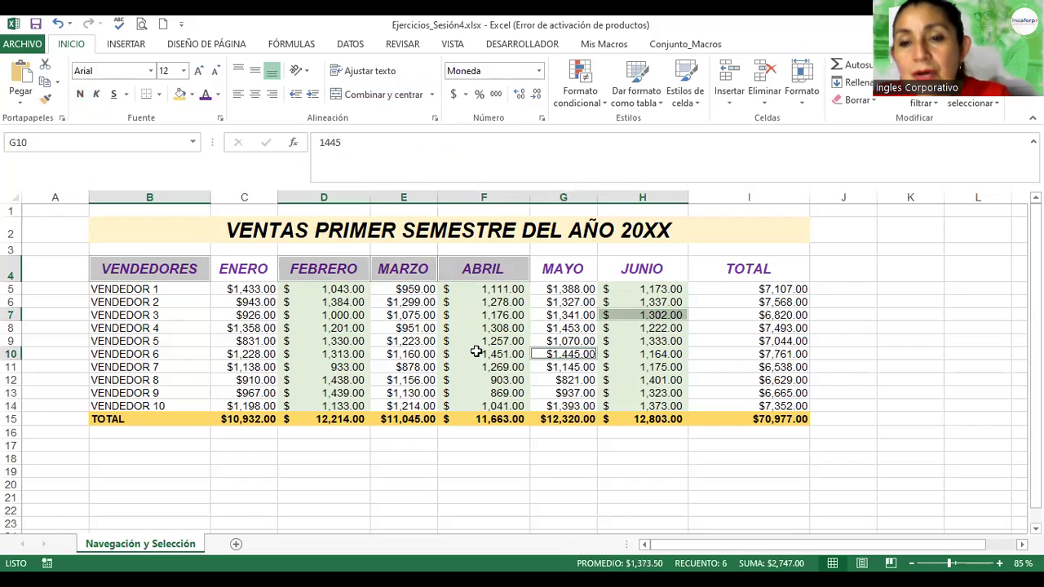
ctrl+click(442, 342)
ctrl+click(333, 352)
ctrl+click(147, 328)
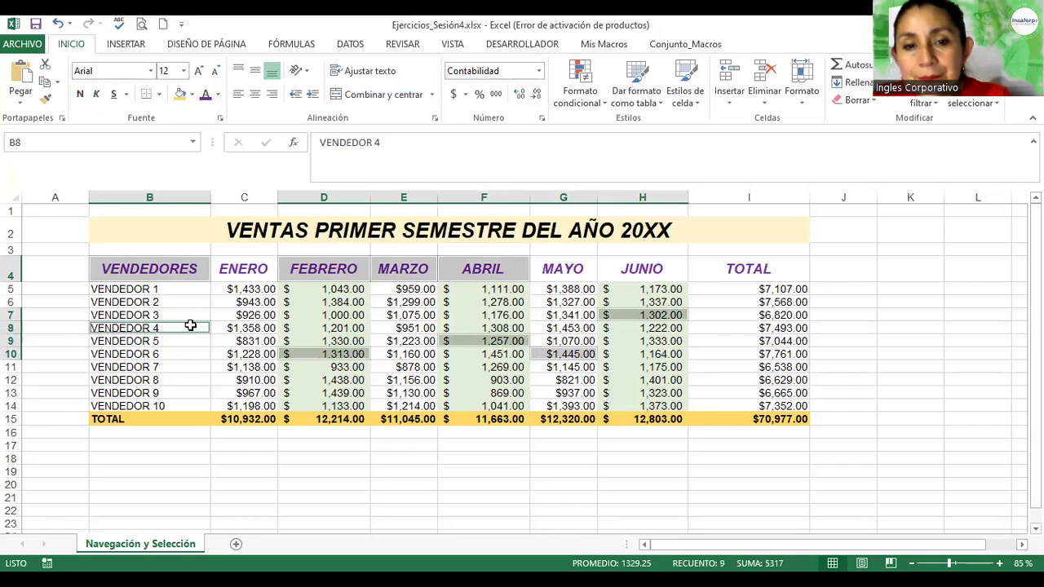
ctrl+click(269, 304)
ctrl+click(395, 304)
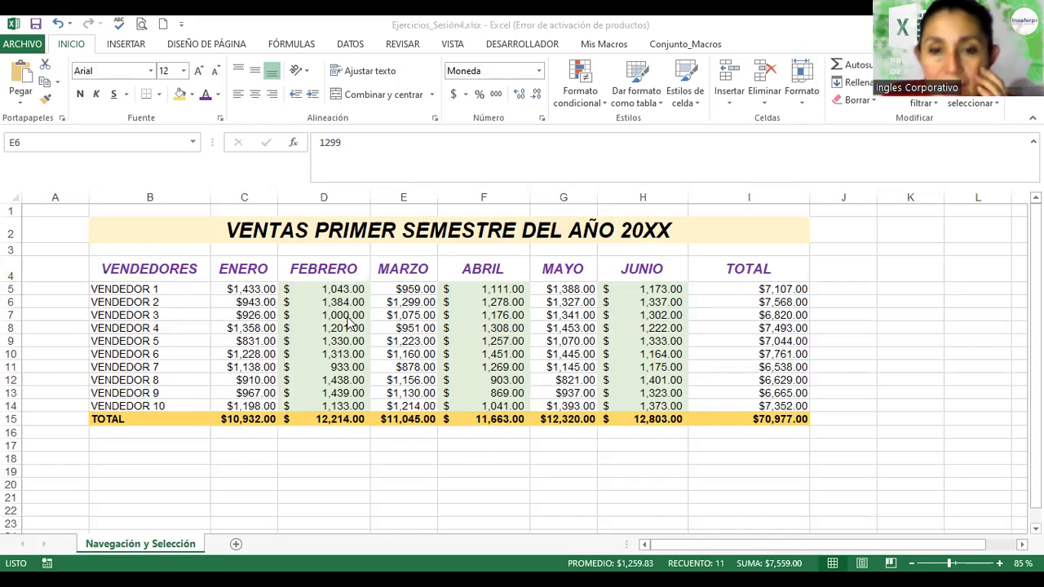
- Select the adjacent range B4:F15 cell by cell, starting from the VENDEDORES heading
click(350, 318)
click(170, 271)
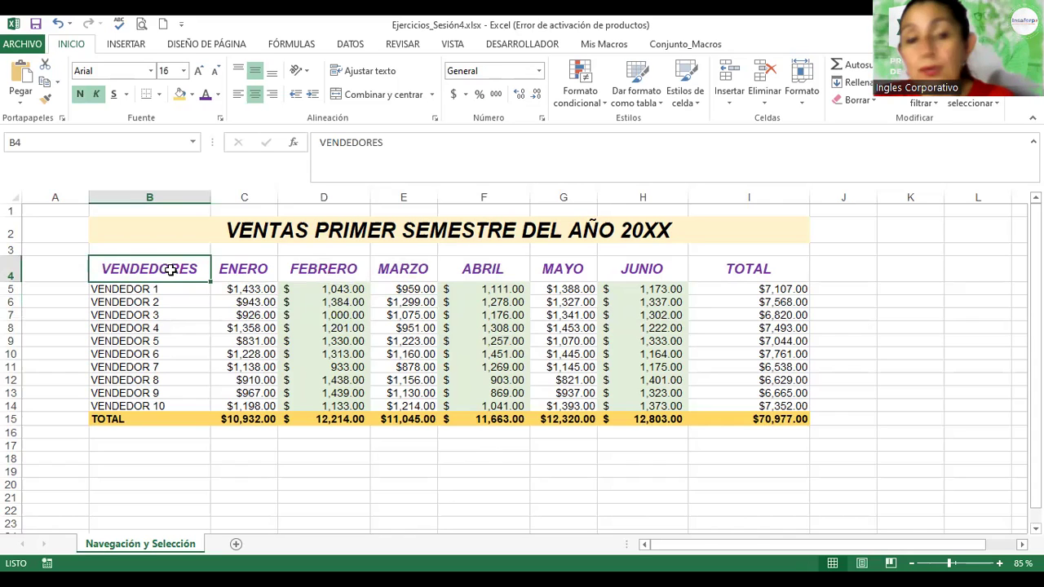
key(shift+Right)
key(shift+Right)
key(shift+Right)
key(shift+Right)
key(shift+Down)
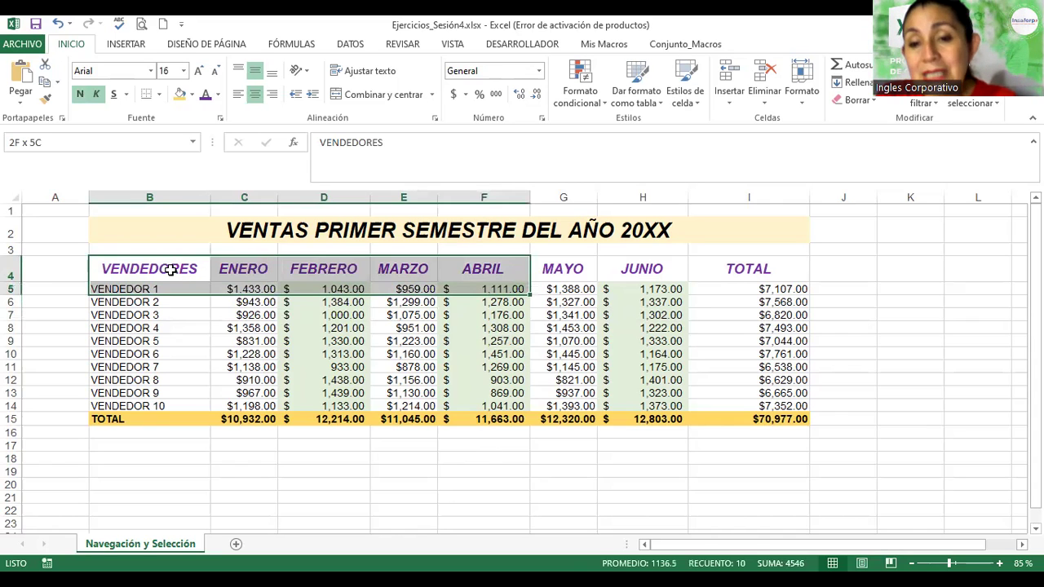
key(shift+Down)
key(shift+Down)
key(shift+Down)
key(shift+Down)
key(shift+Down)
key(shift+Down)
key(shift+Down)
key(shift+Down)
key(shift+Down)
key(shift+Down)
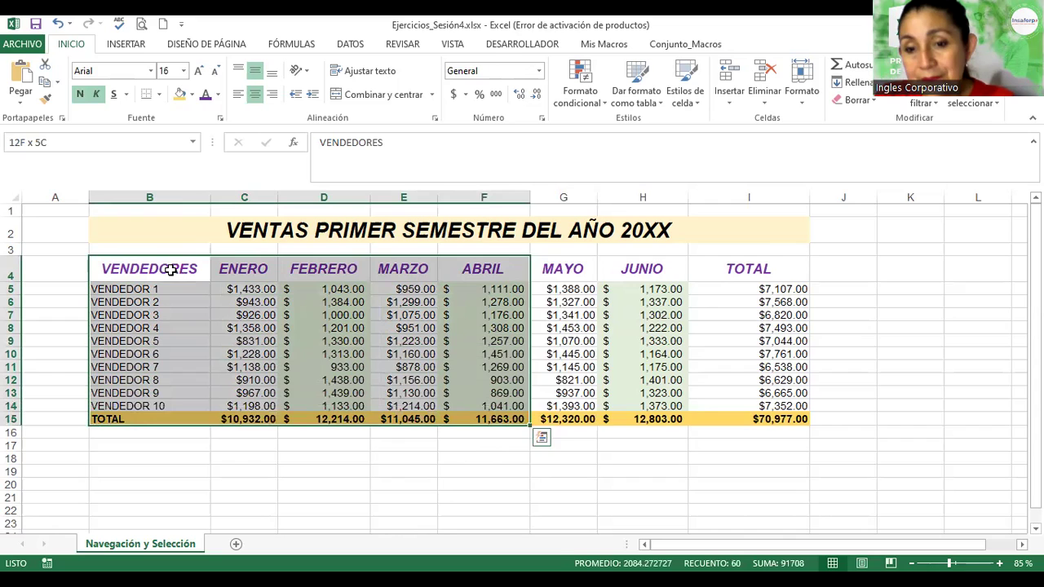
- Widen and narrow the selection column by column, ending with the whole sales table B4:I15 selected
key(shift+Right)
key(shift+Right)
key(shift+Right)
key(shift+Right)
key(shift+Left)
key(shift+Left)
key(shift+Left)
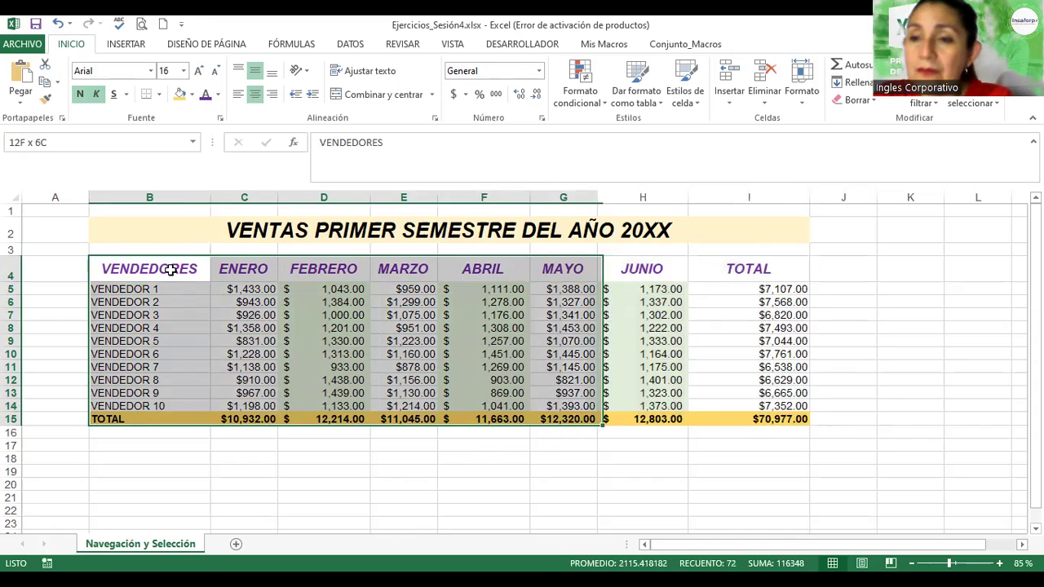
key(shift+Left)
key(shift+Left)
key(shift+Left)
key(shift+Right)
key(shift+Right)
key(shift+Right)
key(shift+Right)
key(shift+Right)
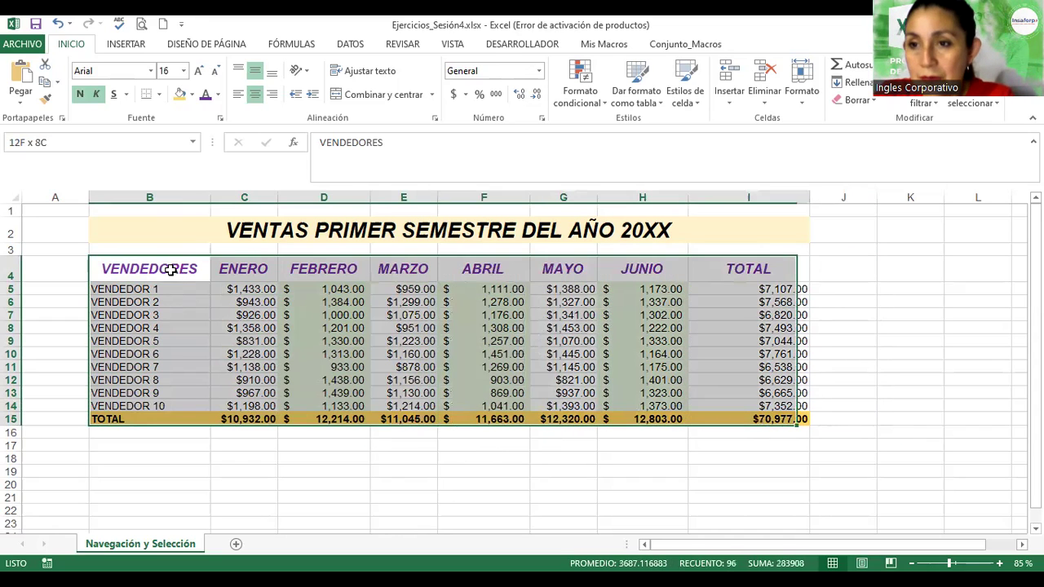
key(shift+Right)
key(shift+Left)
- Return to the VENDEDORES heading and jump between the table's corner cells B4, B15, I15 and I4 without selecting a range
key(Left)
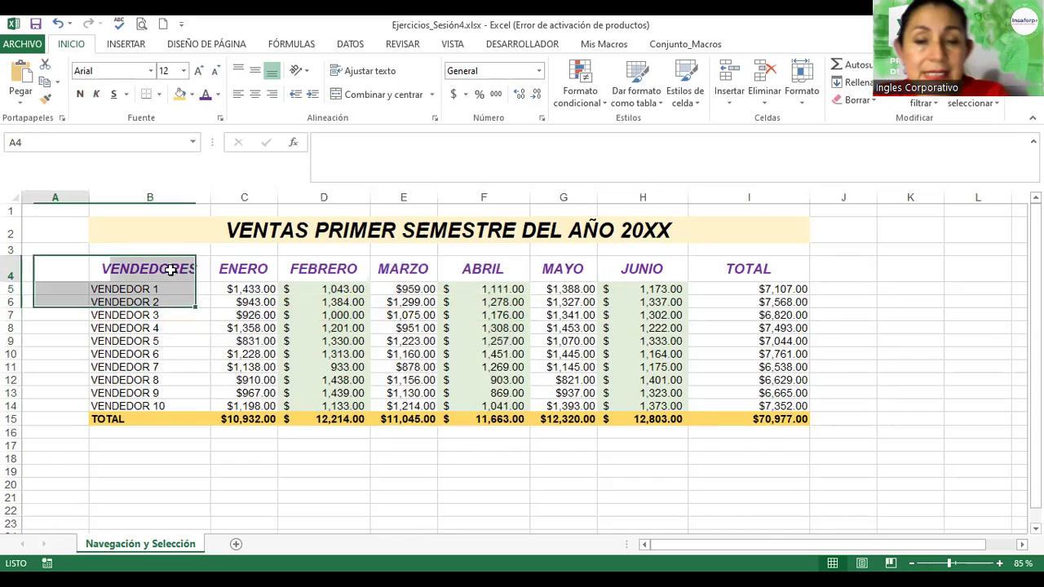
key(Right)
key(ctrl+Right)
key(ctrl+Left)
key(ctrl+Down)
key(ctrl+Right)
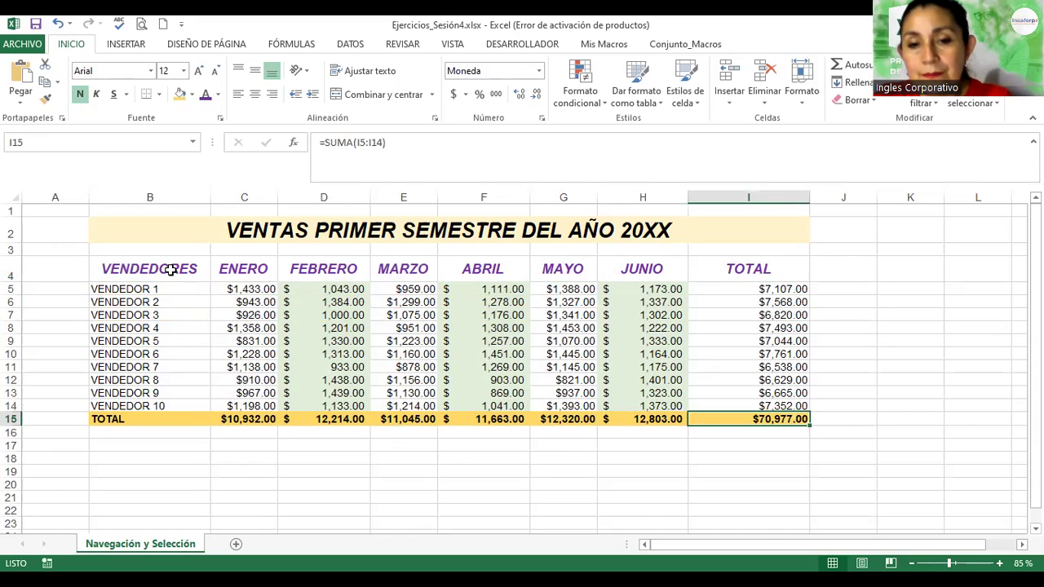
key(ctrl+Up)
key(ctrl+Left)
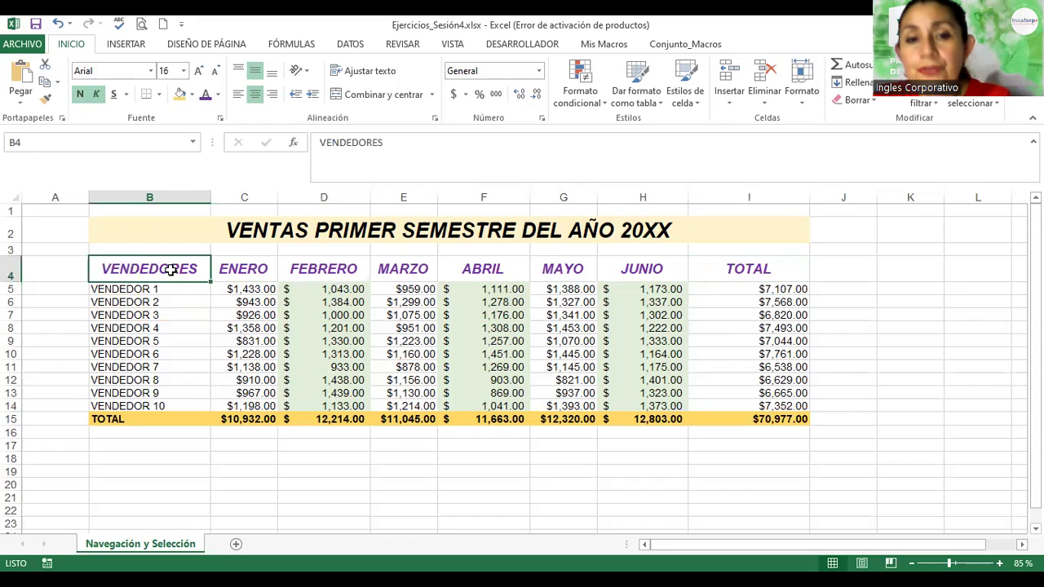
key(ctrl+Down)
key(ctrl+Right)
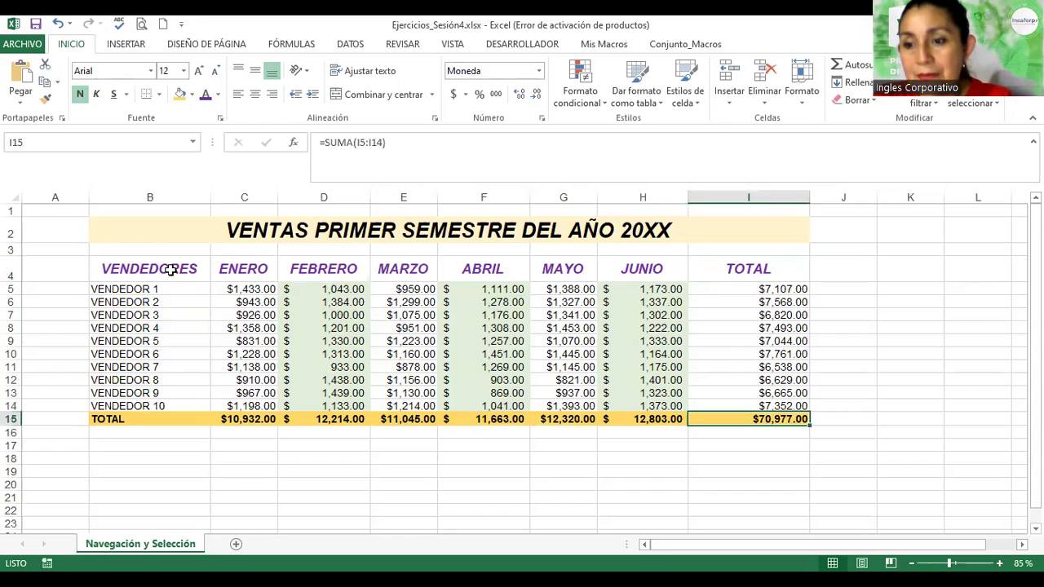
key(ctrl+Up)
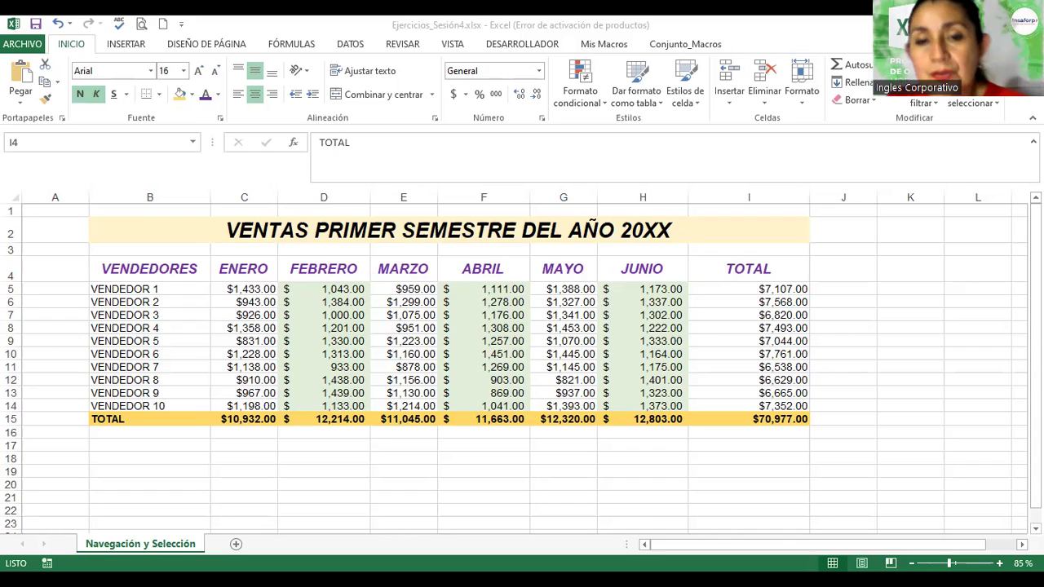
- Try extending a selection from the VENDEDORES heading across to column I and down to the sheet's last row, then collapse it to B4
click(177, 268)
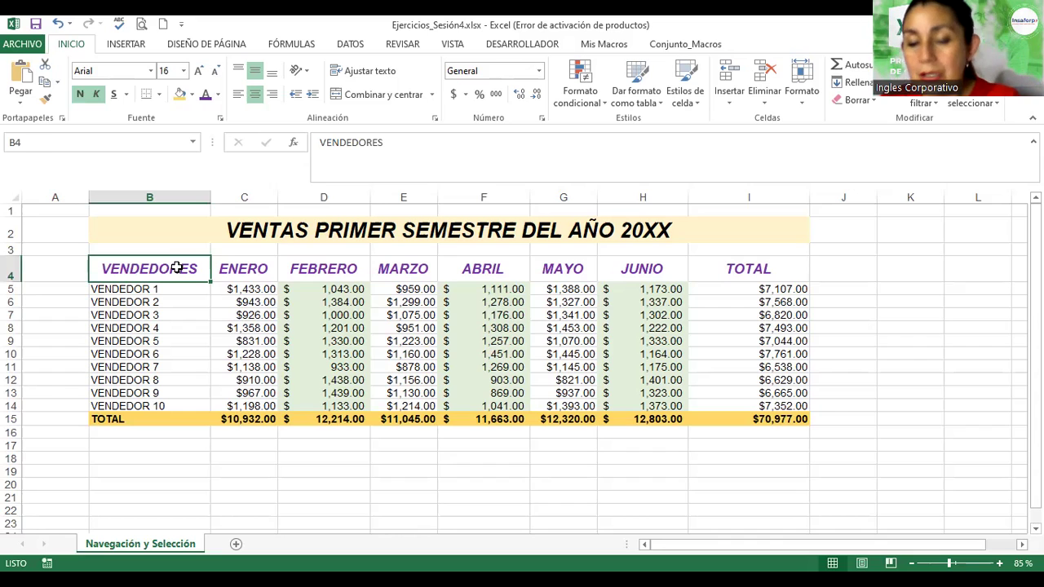
key(ctrl+shift+Right)
key(ctrl+shift+Down)
key(ctrl+shift+Down)
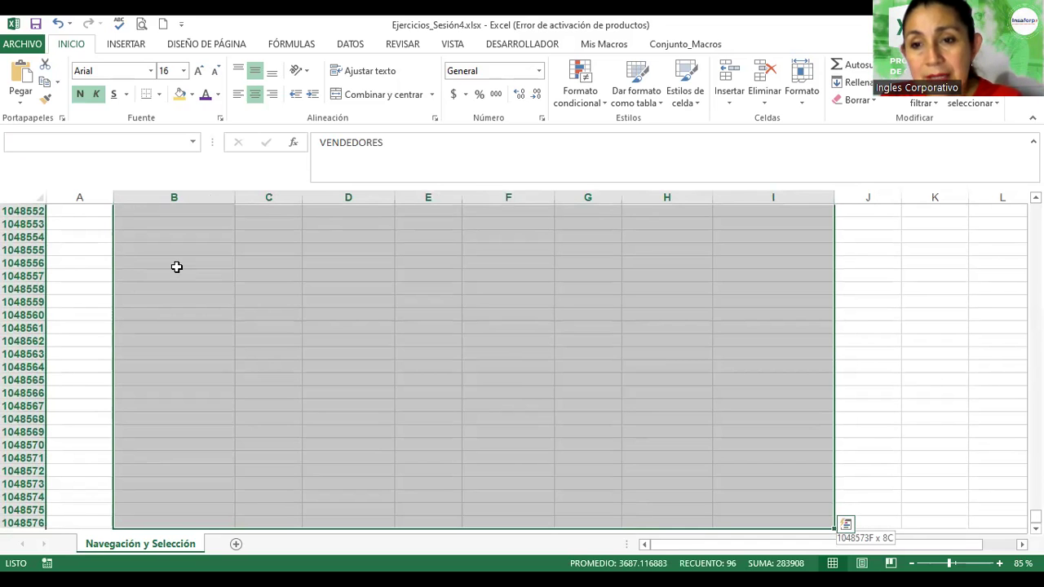
key(ctrl+shift+Up)
key(shift+BackSpace)
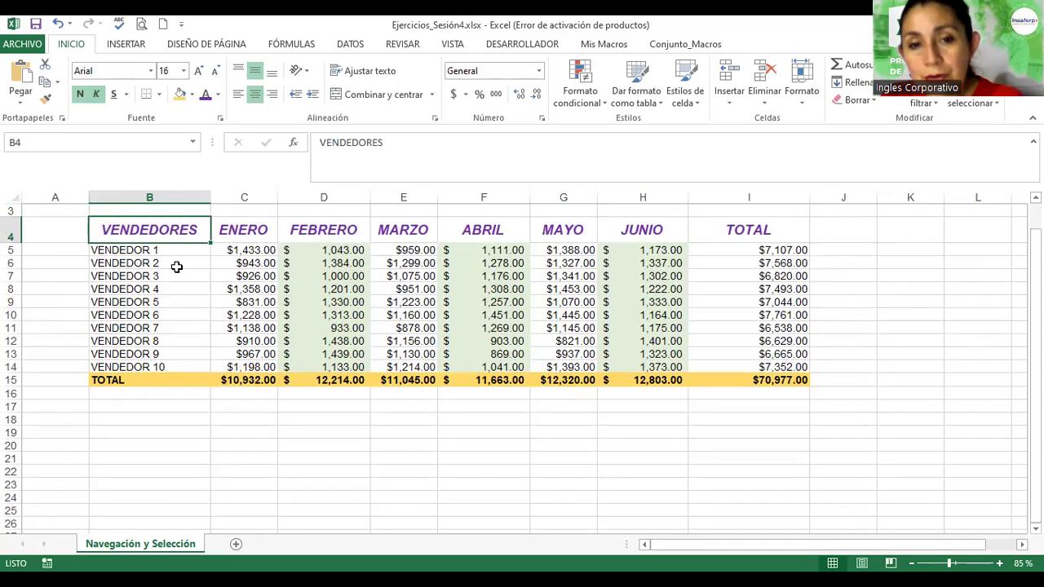
- Select the whole sales table B4:I15 from the VENDEDORES heading by jumping to the last filled row and column
key(ctrl+shift+Down)
key(ctrl+shift+Right)
key(ctrl+shift+Left)
key(ctrl+shift+Right)
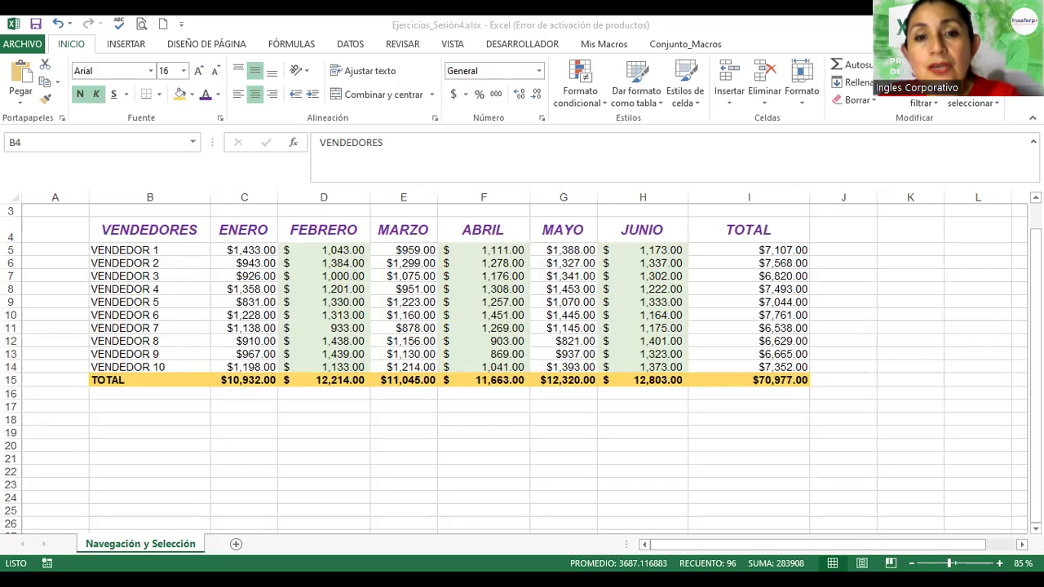
- Select the data range B5:I15 from VENDEDOR 1, jumping across to the TOTAL column and down to the TOTAL row
click(172, 245)
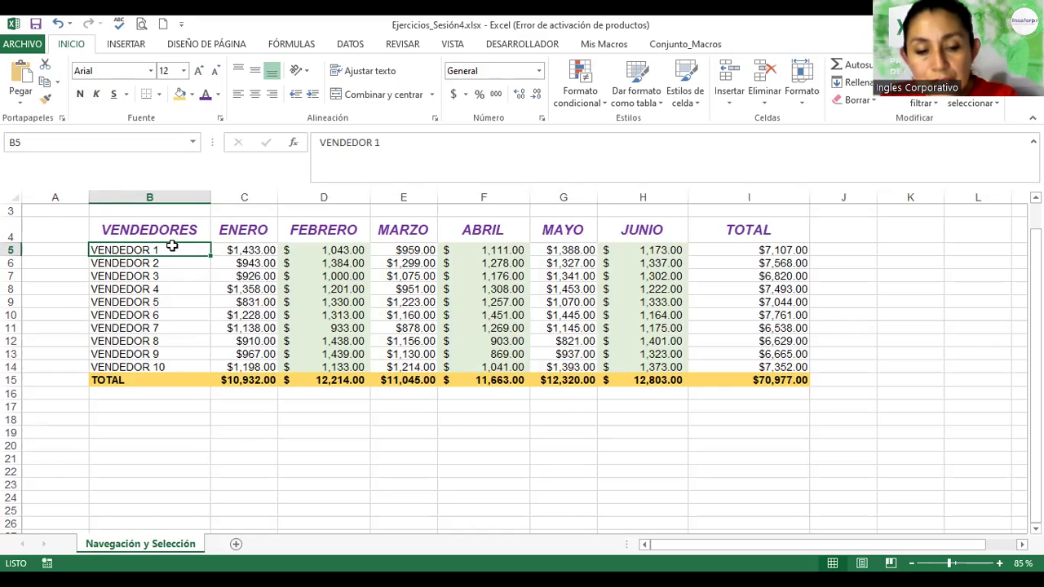
key(ctrl+shift+Right)
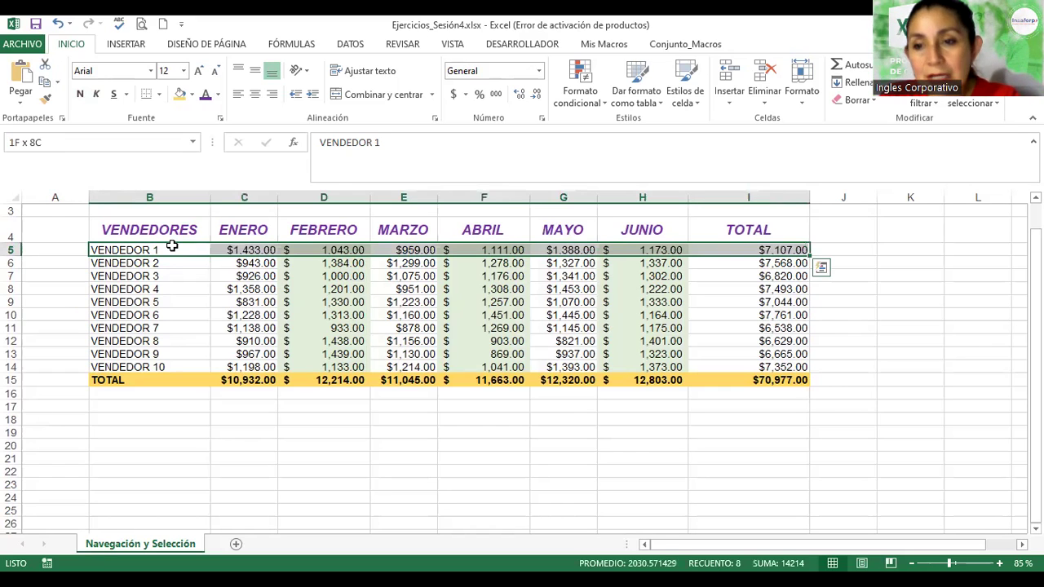
key(ctrl+shift+Down)
key(ctrl+shift+Up)
key(ctrl+shift+Down)
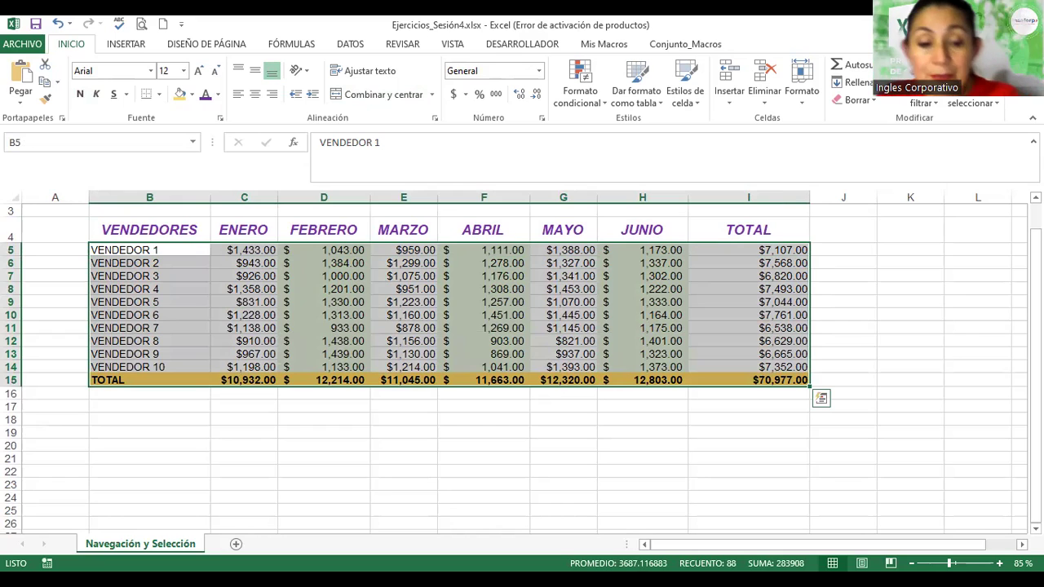
- Select only the partial range B5:E10 cell by cell, starting from VENDEDOR 1
click(201, 249)
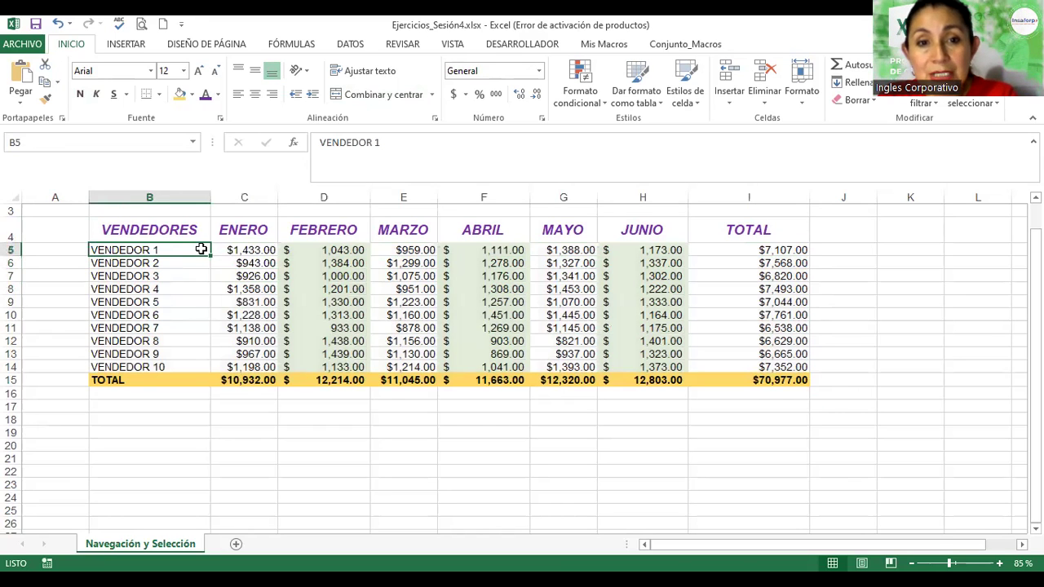
key(shift+Right)
key(shift+Down)
key(shift+Down)
key(shift+Down)
key(shift+Down)
key(shift+Down)
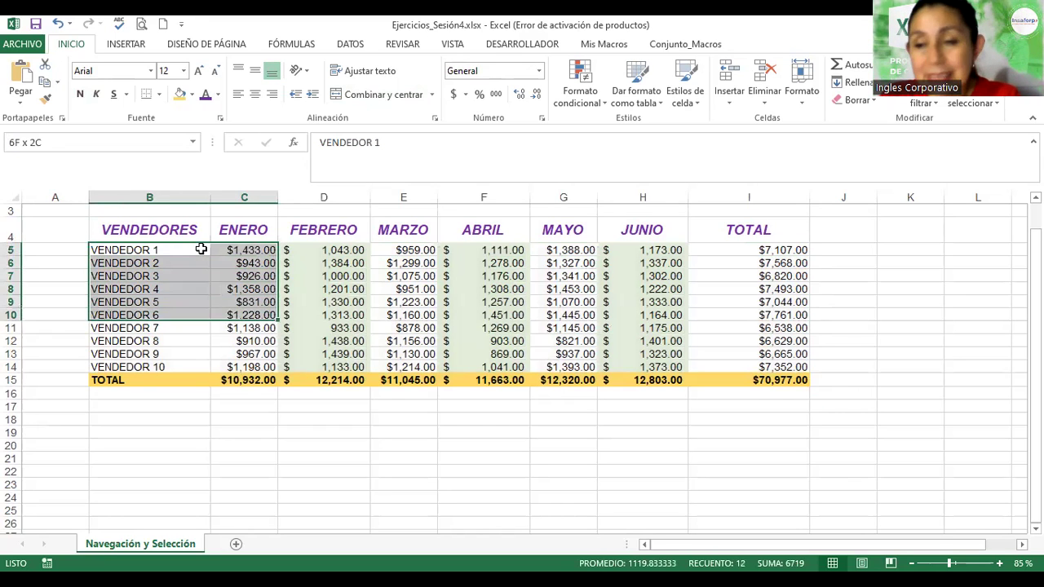
key(shift+Right)
key(shift+Right)
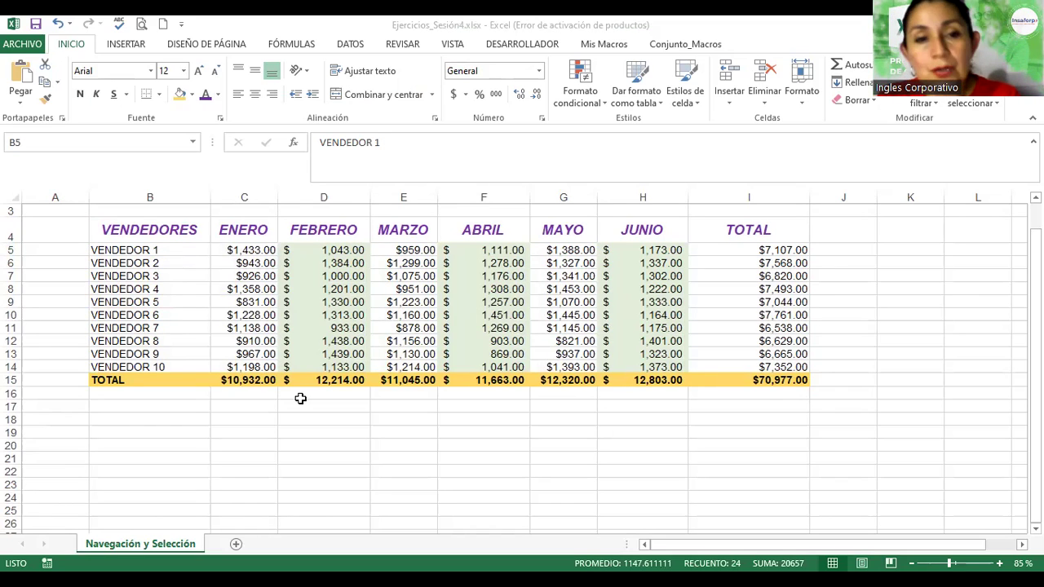
- Clear the range selection in the sales sheet and make VENDEDOR 1 in B5 the active cell
key(alt+Tab)
key(Right)
key(Left)
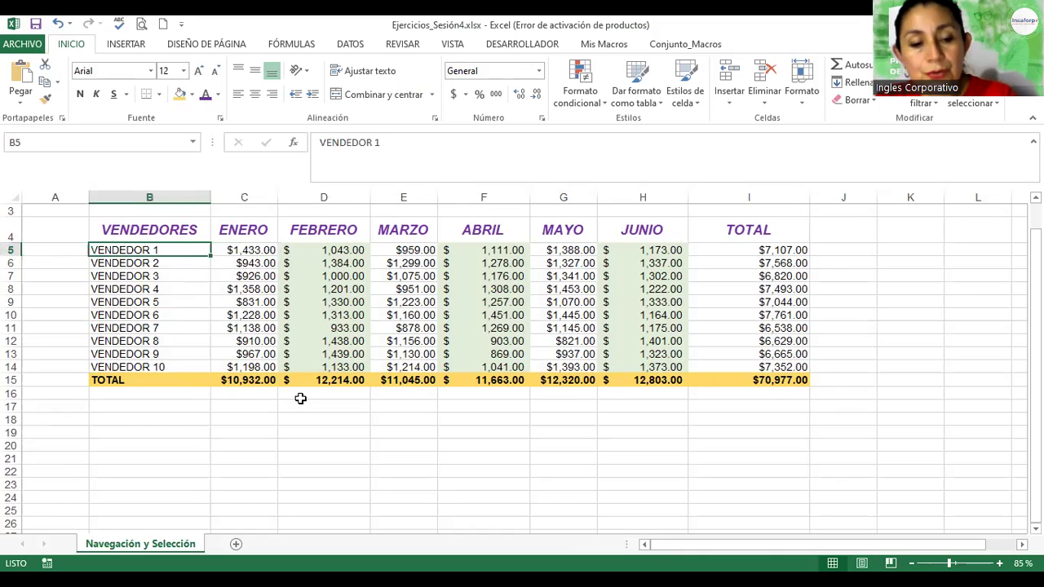
- Select the data range B5:I15 from VENDEDOR 1 down to the TOTAL row and across to the TOTAL column, and clear it by selecting F17
key(ctrl+shift+Down)
key(ctrl+shift+Right)
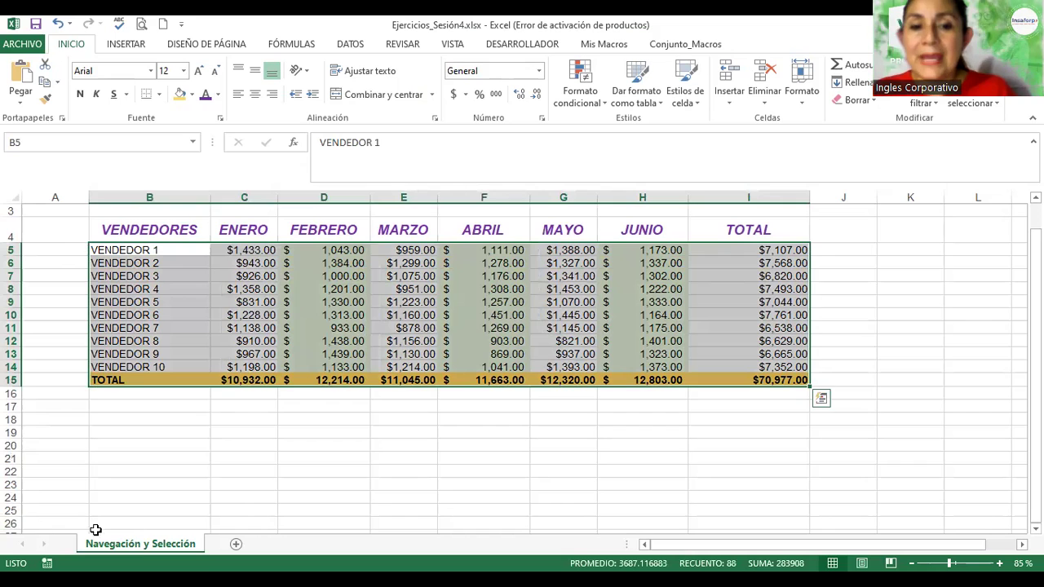
key(alt+Tab)
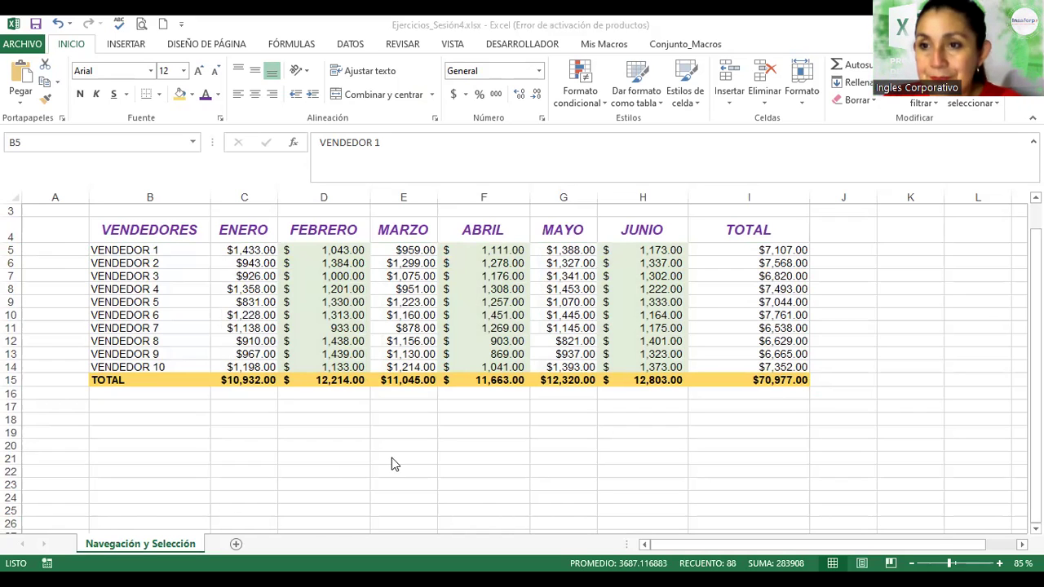
click(468, 412)
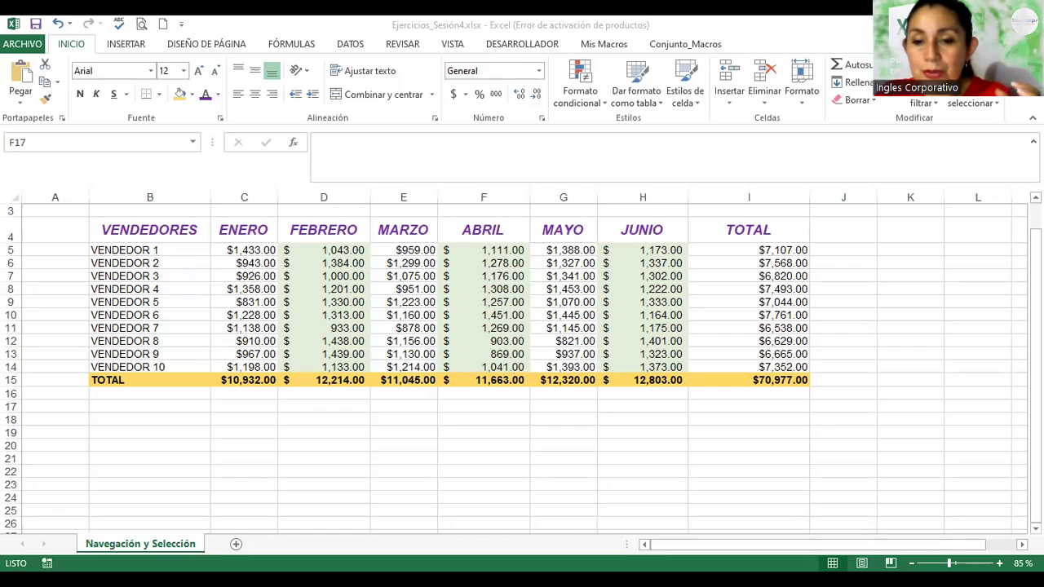
click(181, 183)
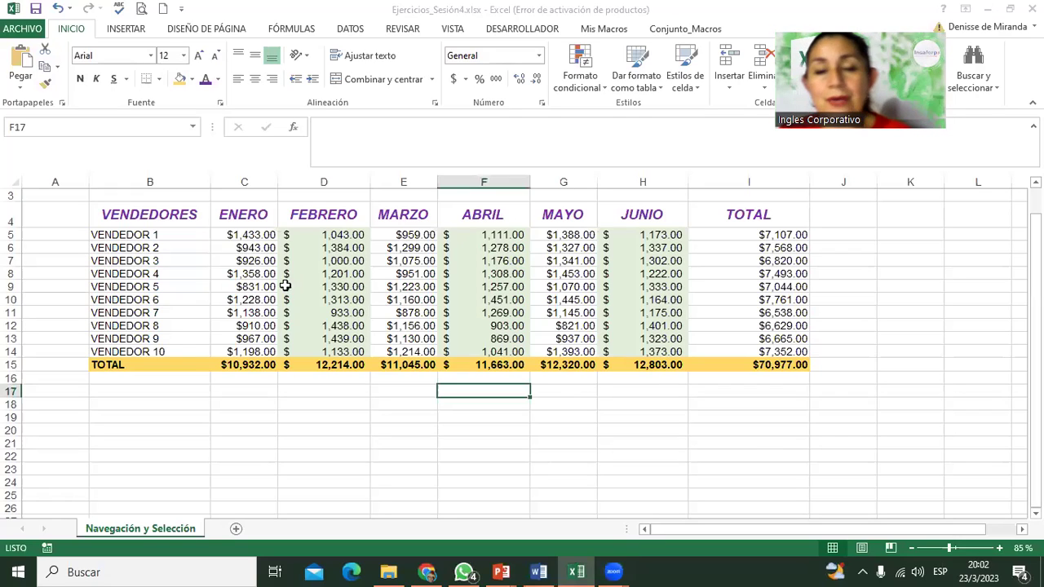
- Save the workbook as Ejercicios_Sesión4.xlsx in the current Sesión 1 folder, replacing the existing file
click(11, 29)
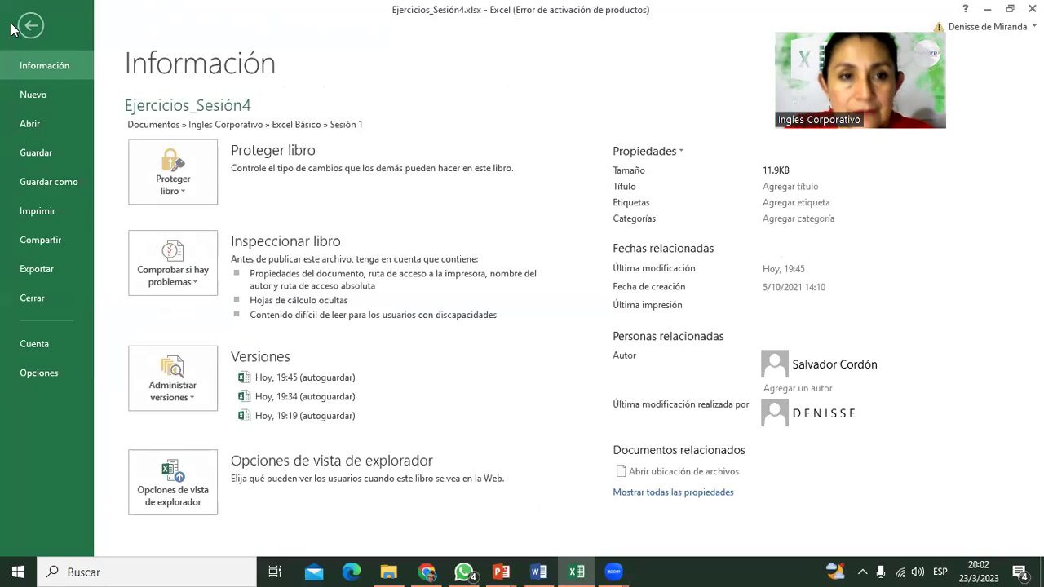
click(54, 171)
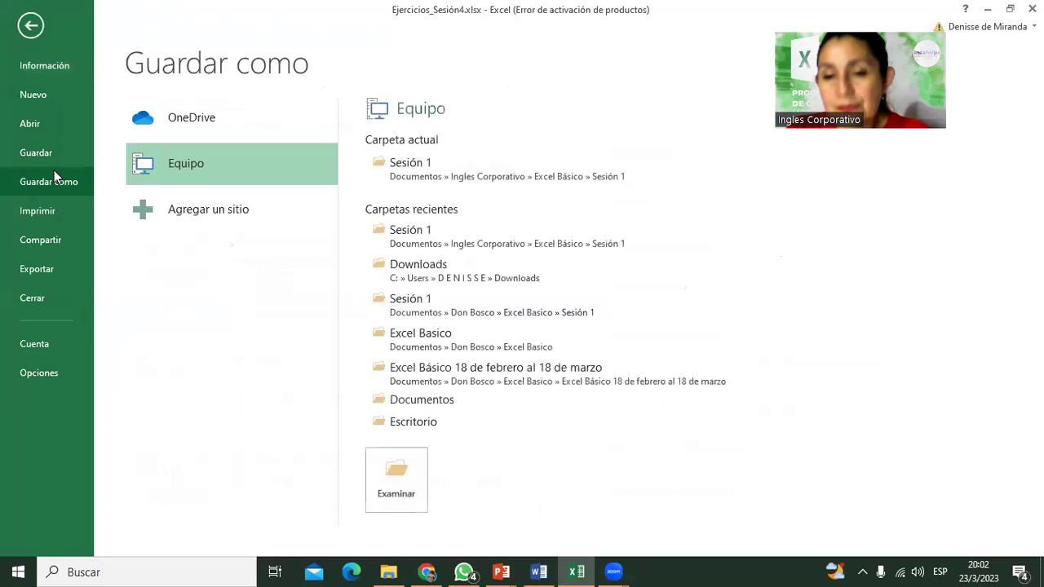
click(402, 177)
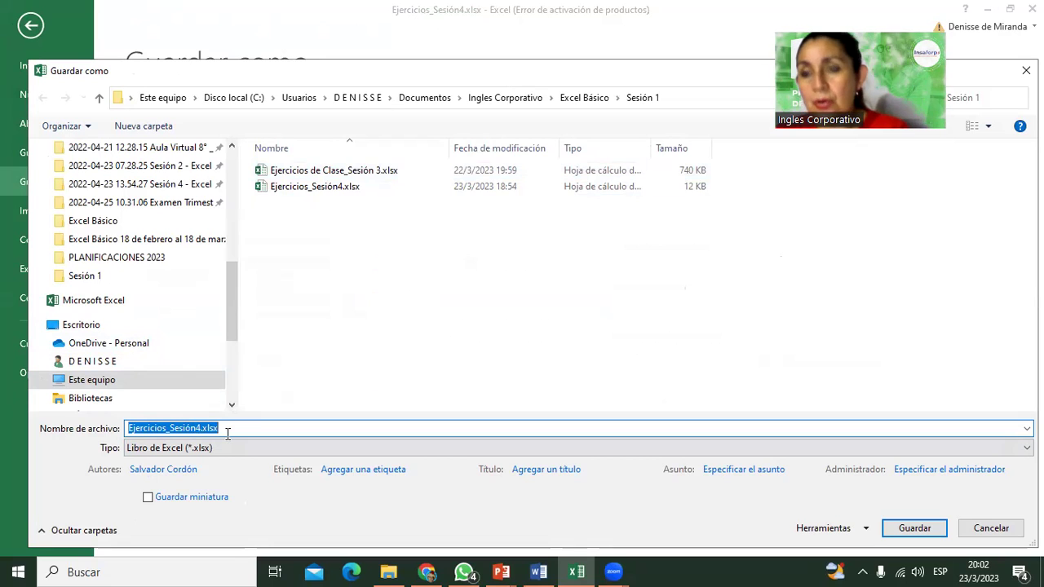
click(915, 529)
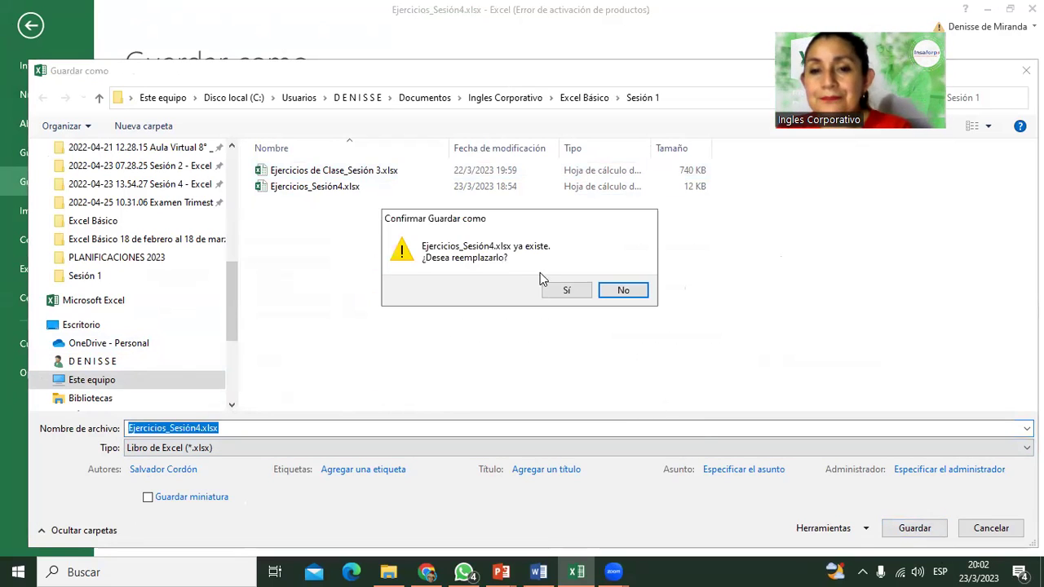
click(554, 291)
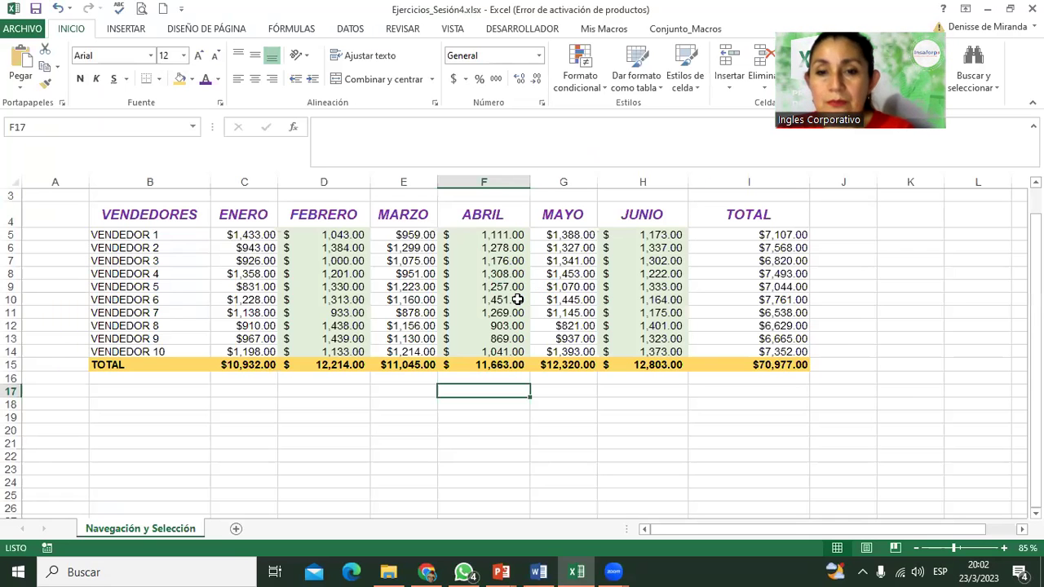
scroll(617, 366, up, 1)
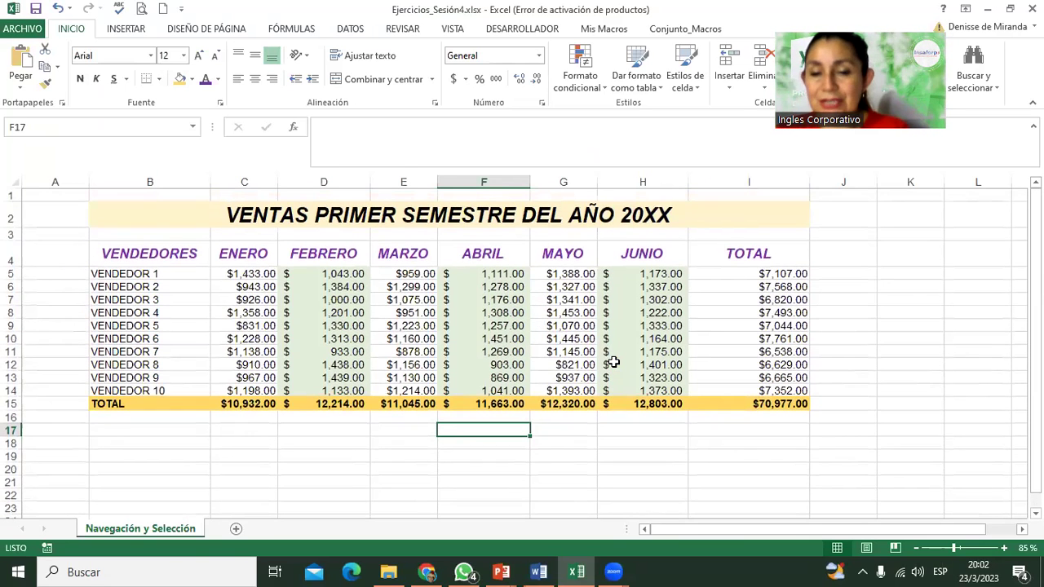